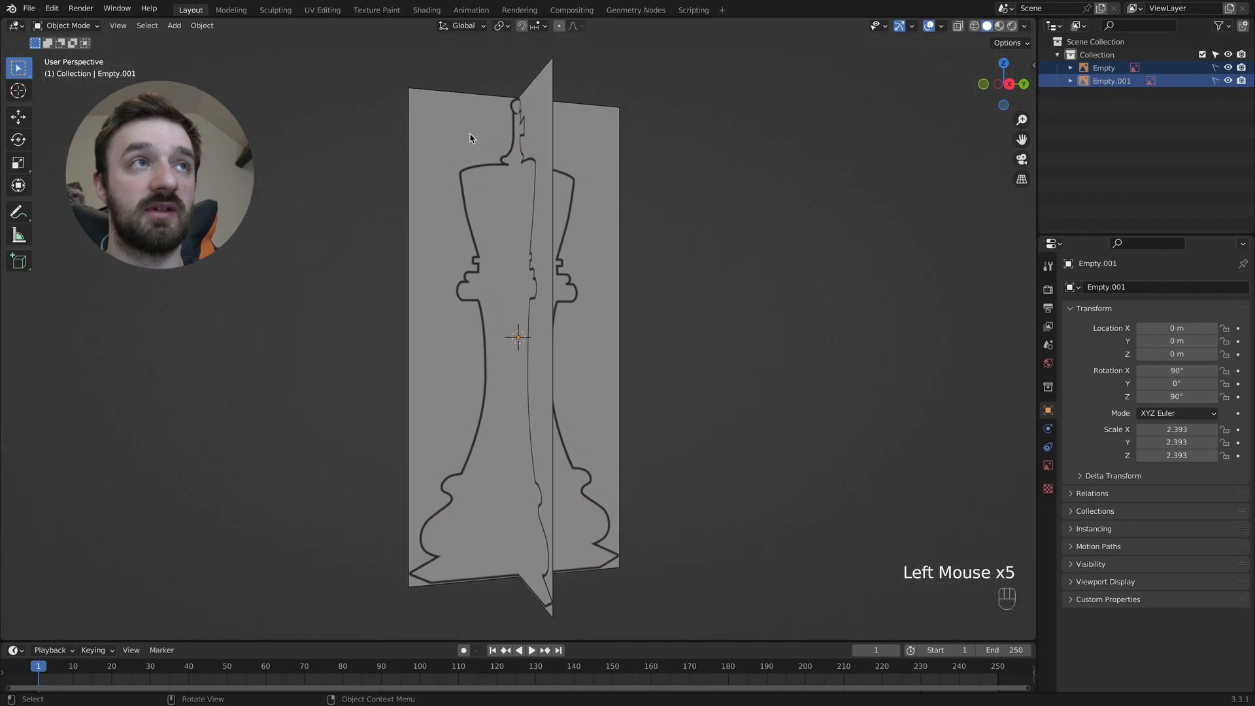
Add a single vertex in front view and move it down along Z to the centre of the king's bottom edge
{"action": "key", "text": "KP_1"}
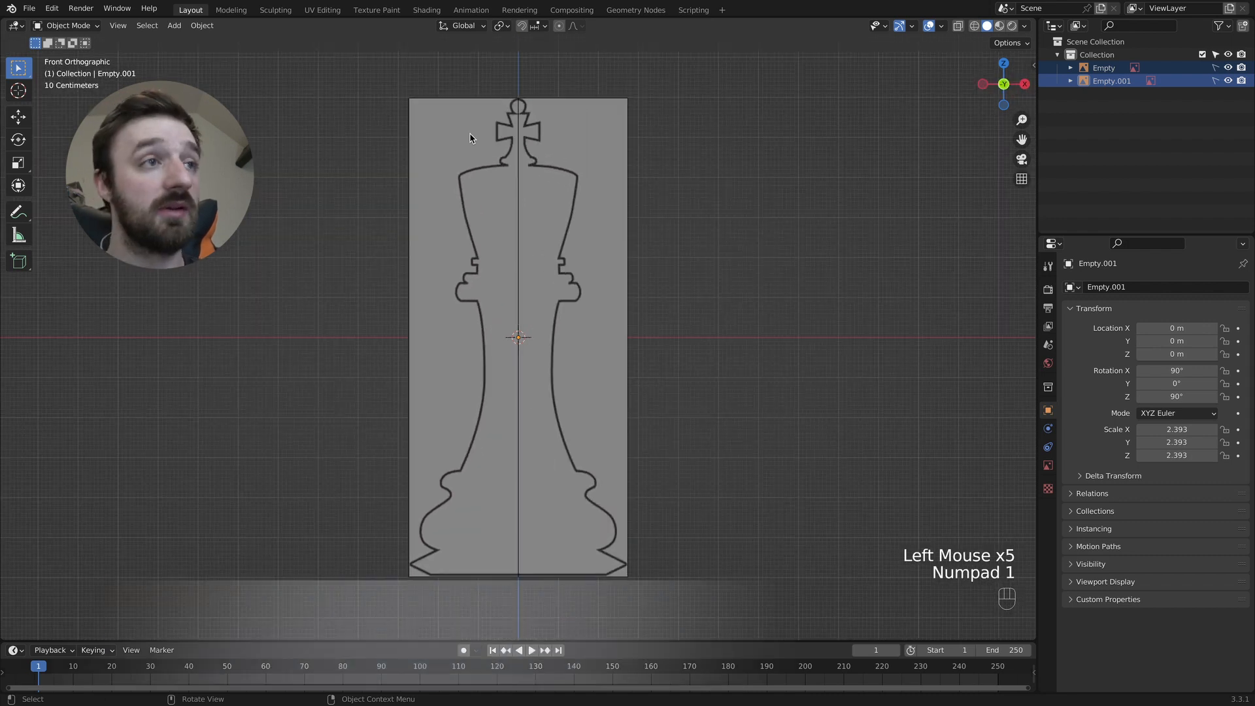
{"action": "key", "text": "shift+a"}
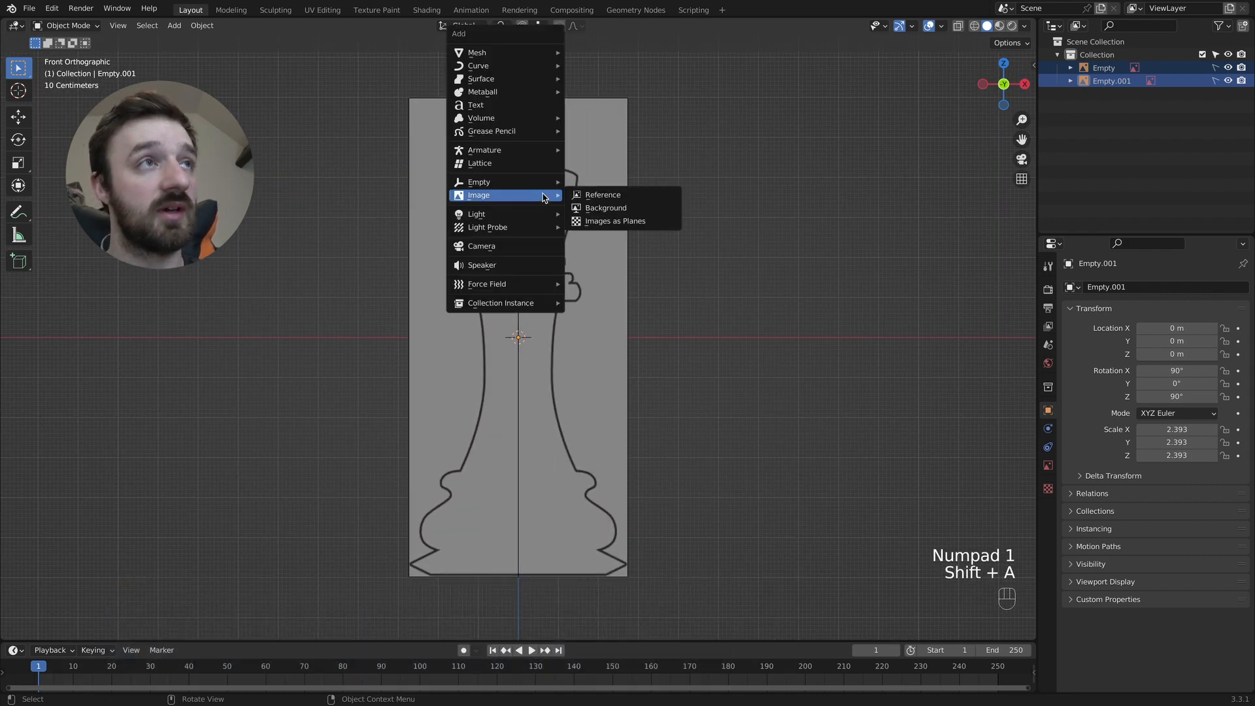
{"action": "mouse_move", "coordinate": [519, 59]}
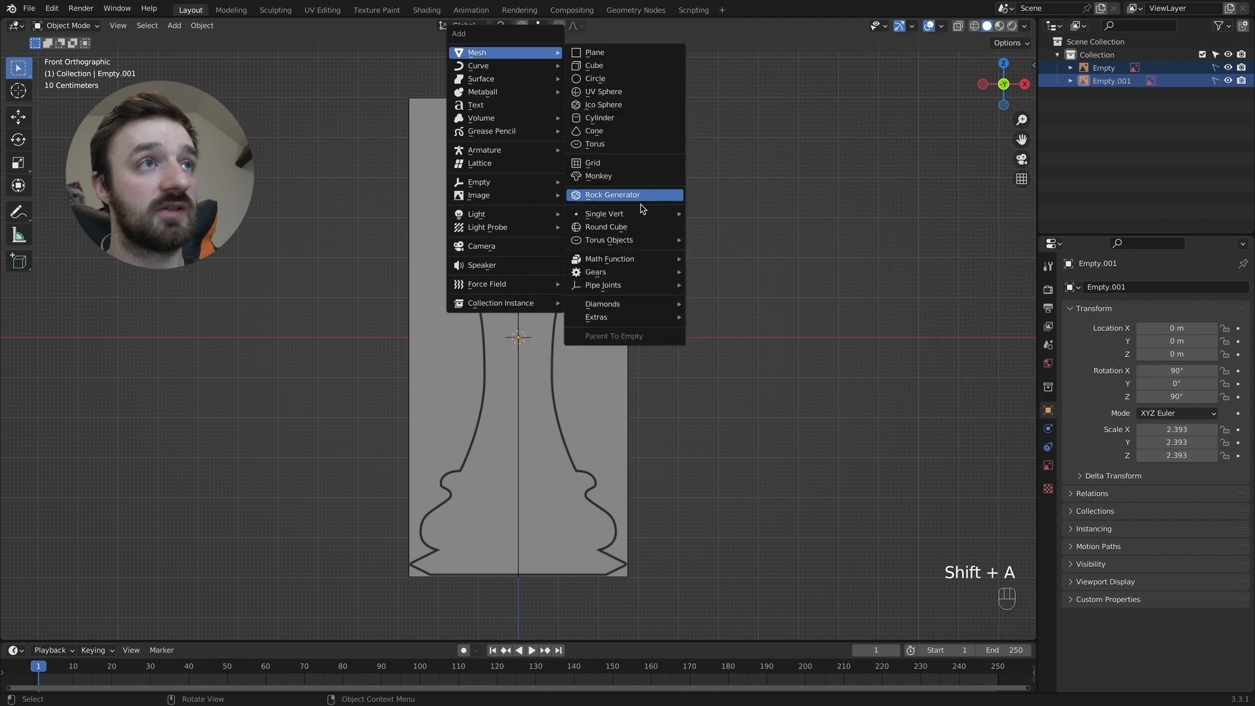
{"action": "mouse_move", "coordinate": [643, 215]}
{"action": "left_click", "coordinate": [730, 216]}
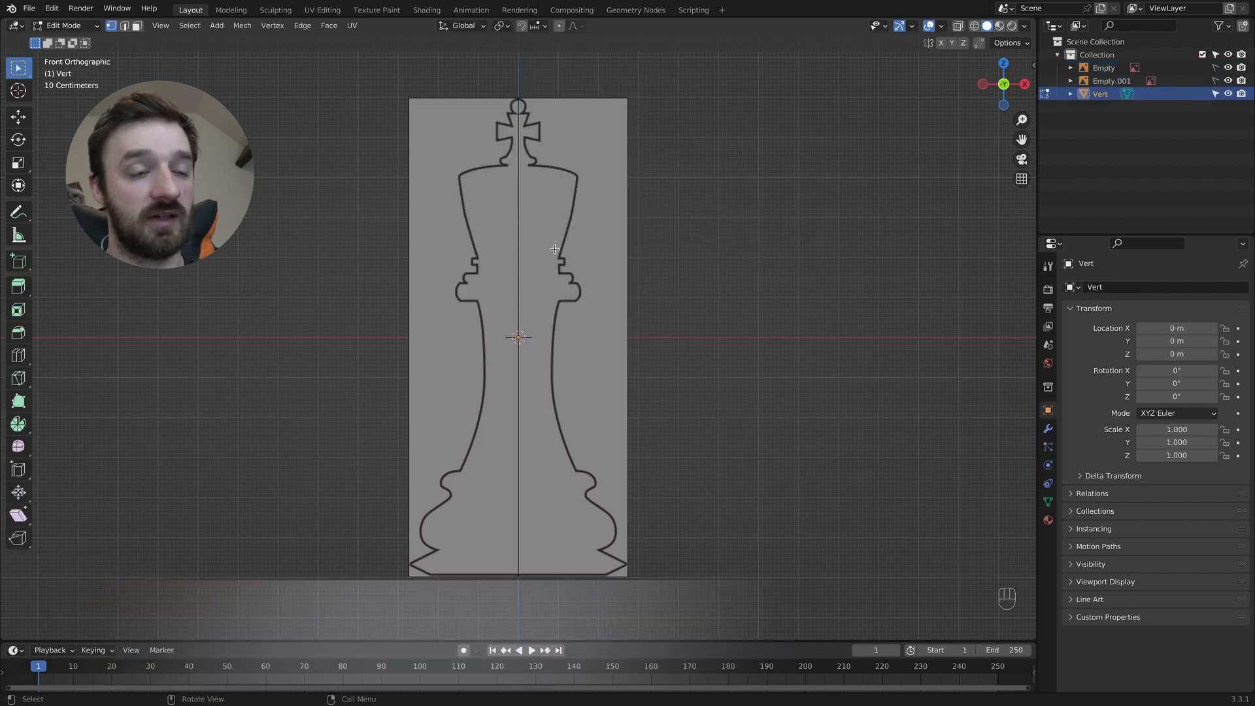
{"action": "key", "text": "g"}
{"action": "key", "text": "z"}
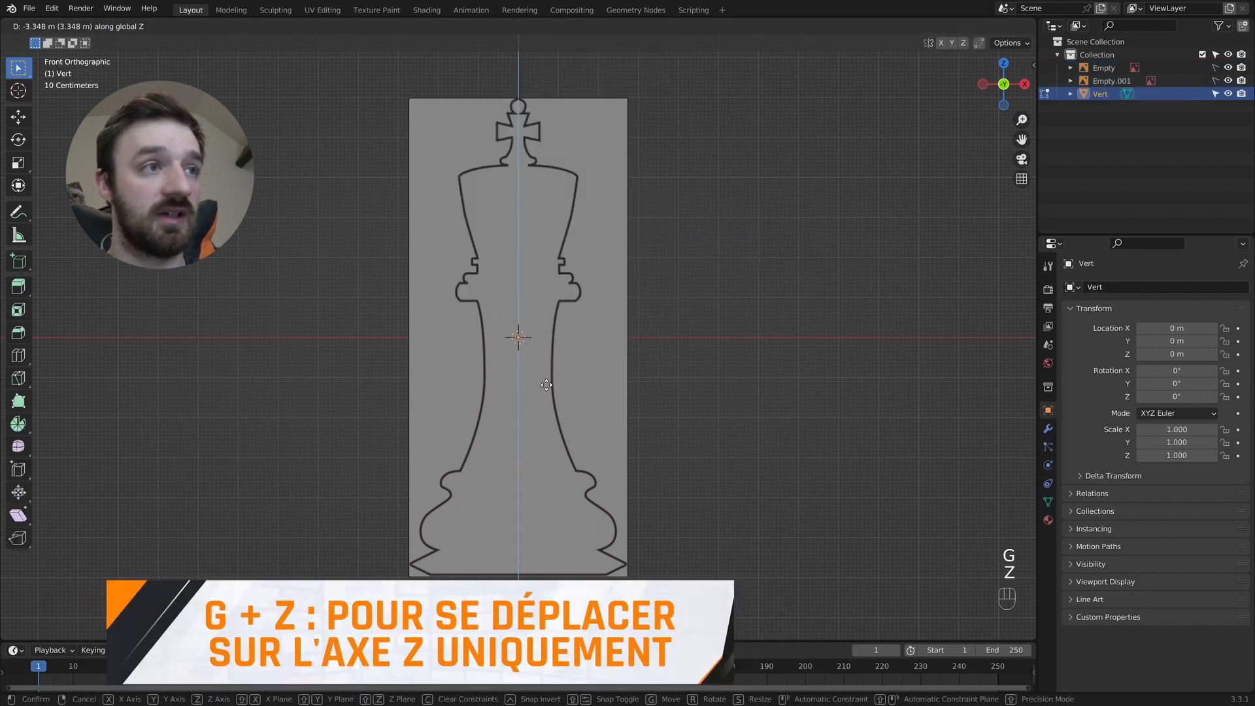
{"action": "left_click", "coordinate": [556, 484]}
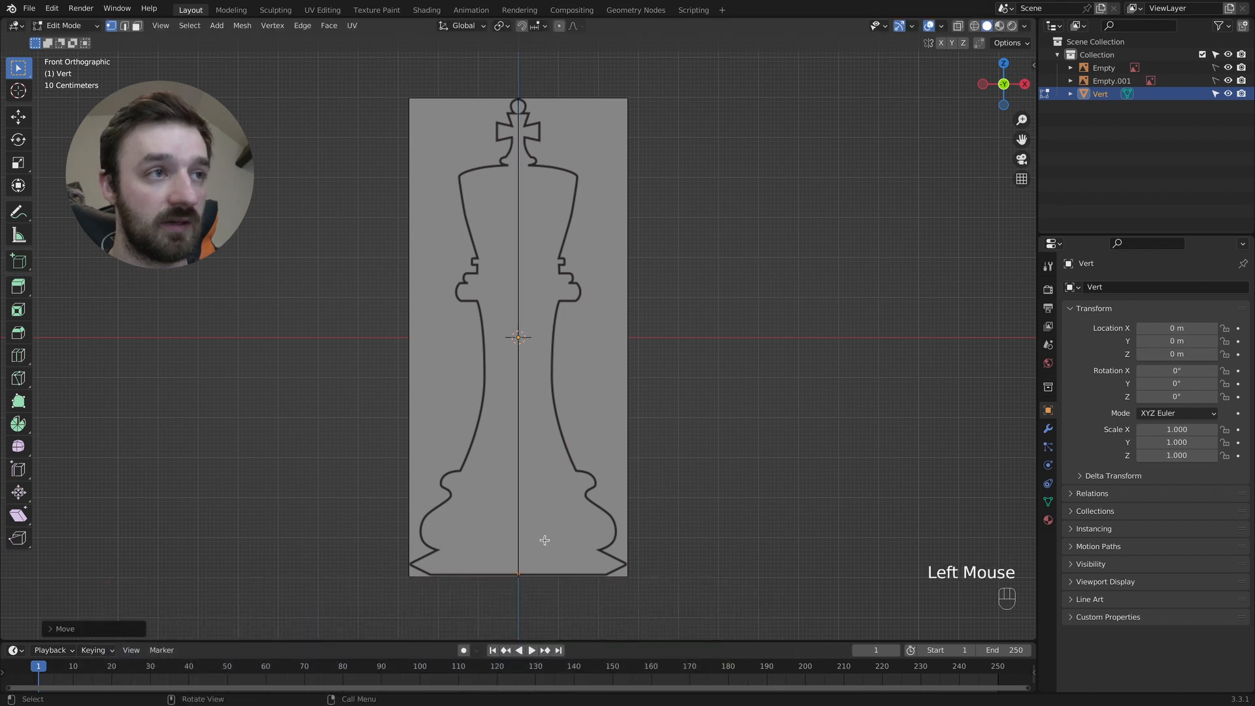
Extrude the vertex outward along X across the base, out to the rim's tip, and back in to the notch above
{"action": "key", "text": "e"}
{"action": "key", "text": "x"}
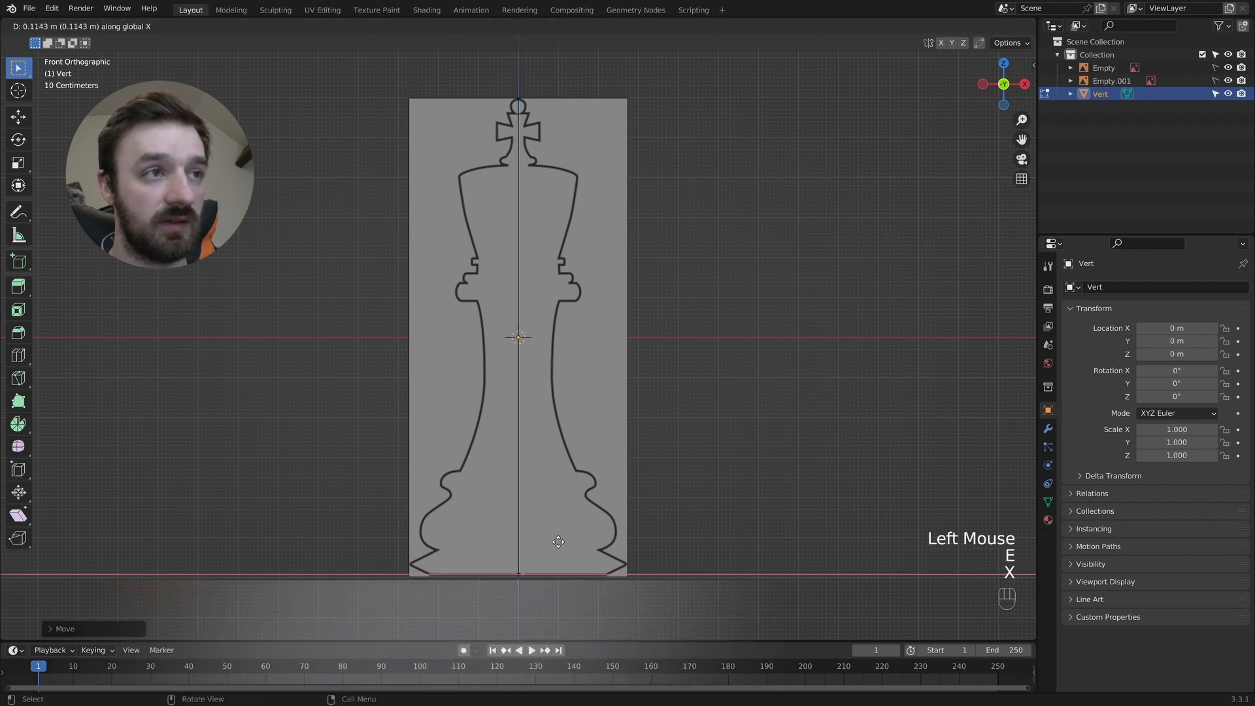
{"action": "left_click", "coordinate": [629, 543]}
{"action": "key", "text": "e"}
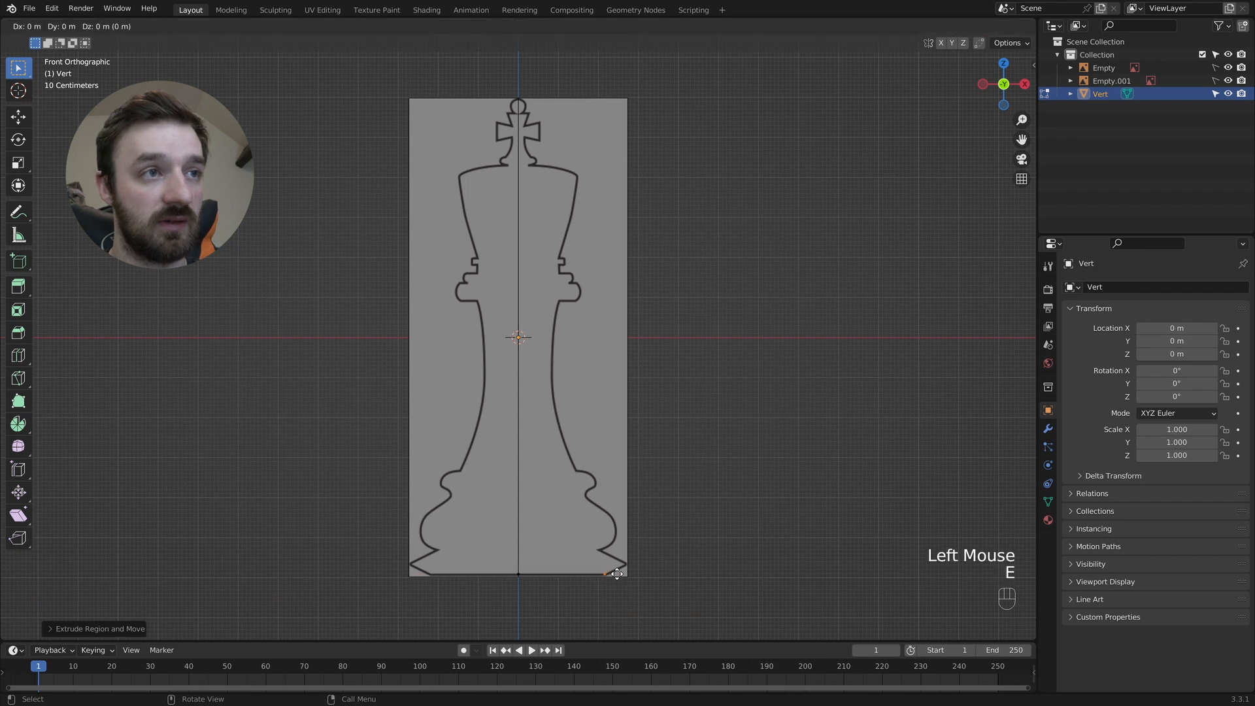
{"action": "left_click", "coordinate": [631, 566]}
{"action": "key", "text": "e"}
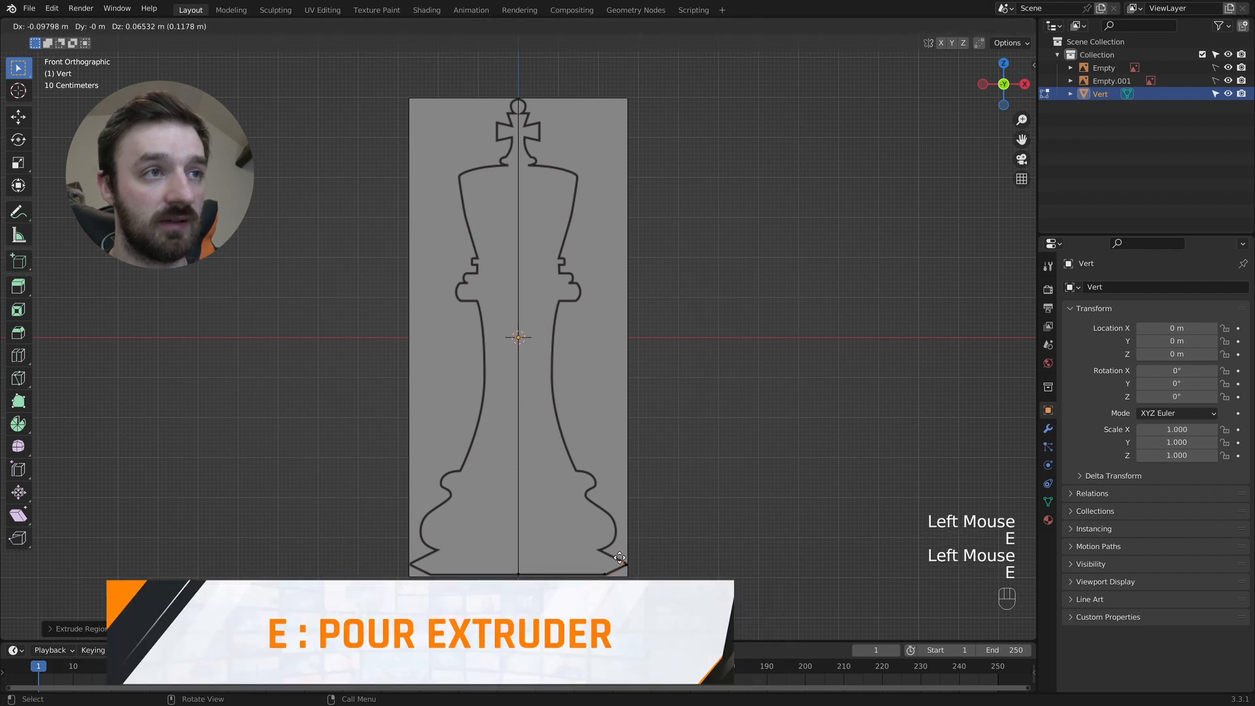
{"action": "left_click", "coordinate": [600, 547]}
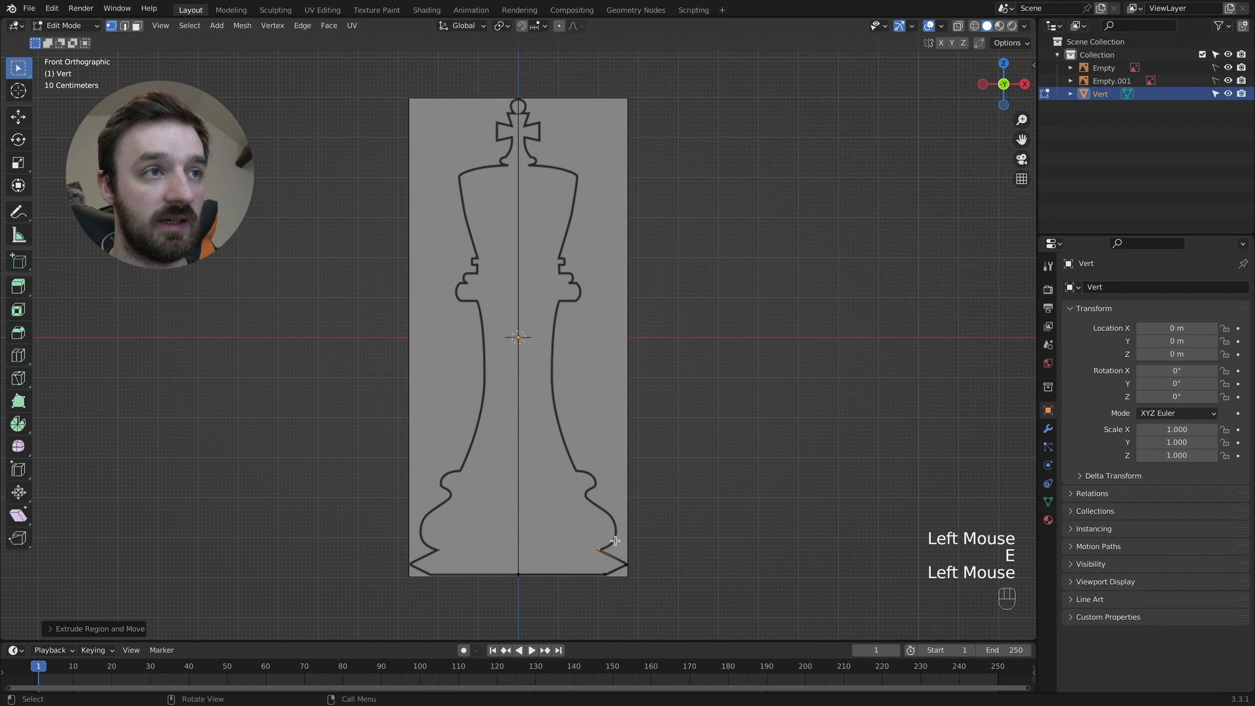
Return to Object Mode and add a Screw modifier to the profile to revolve it into a solid base
{"action": "key", "text": "Tab"}
{"action": "left_click", "coordinate": [1048, 431]}
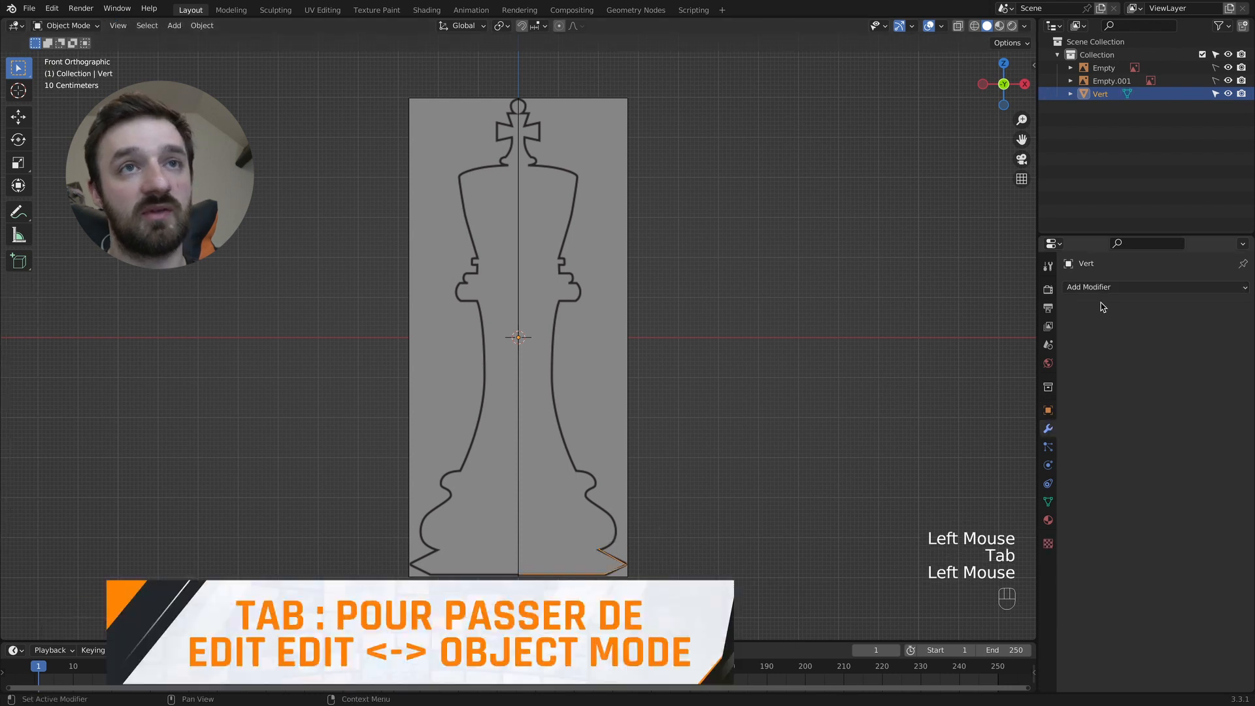
{"action": "left_click", "coordinate": [1086, 287]}
{"action": "left_click", "coordinate": [984, 487]}
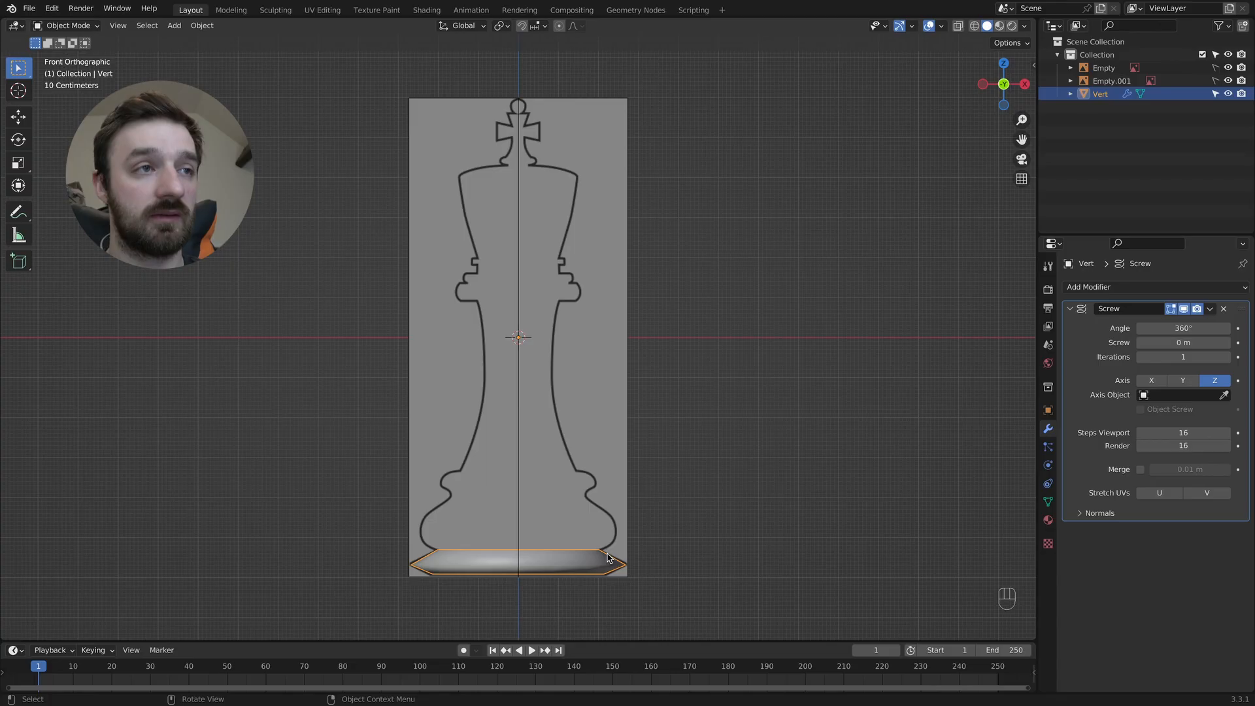
Extrude the profile's end vertex from the notch around the large rounded bulge of the base, following the reference outline
{"action": "key", "text": "Tab"}
{"action": "left_click", "coordinate": [606, 550]}
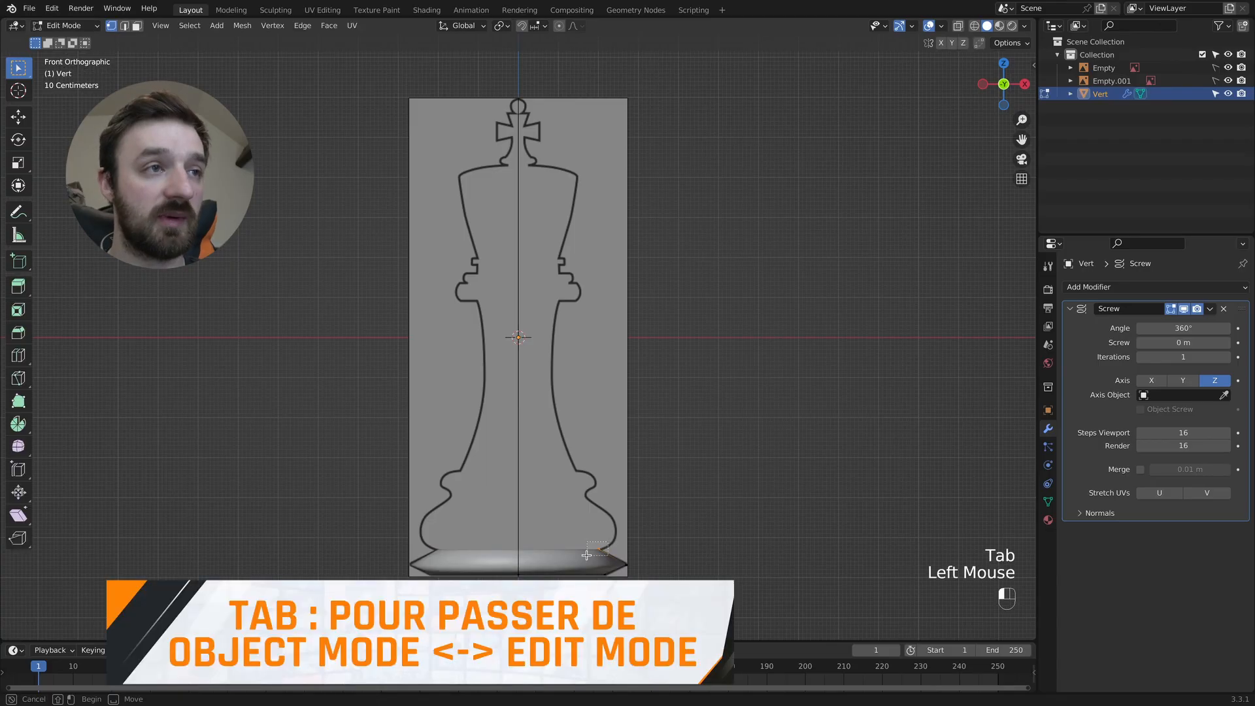
{"action": "key", "text": "e"}
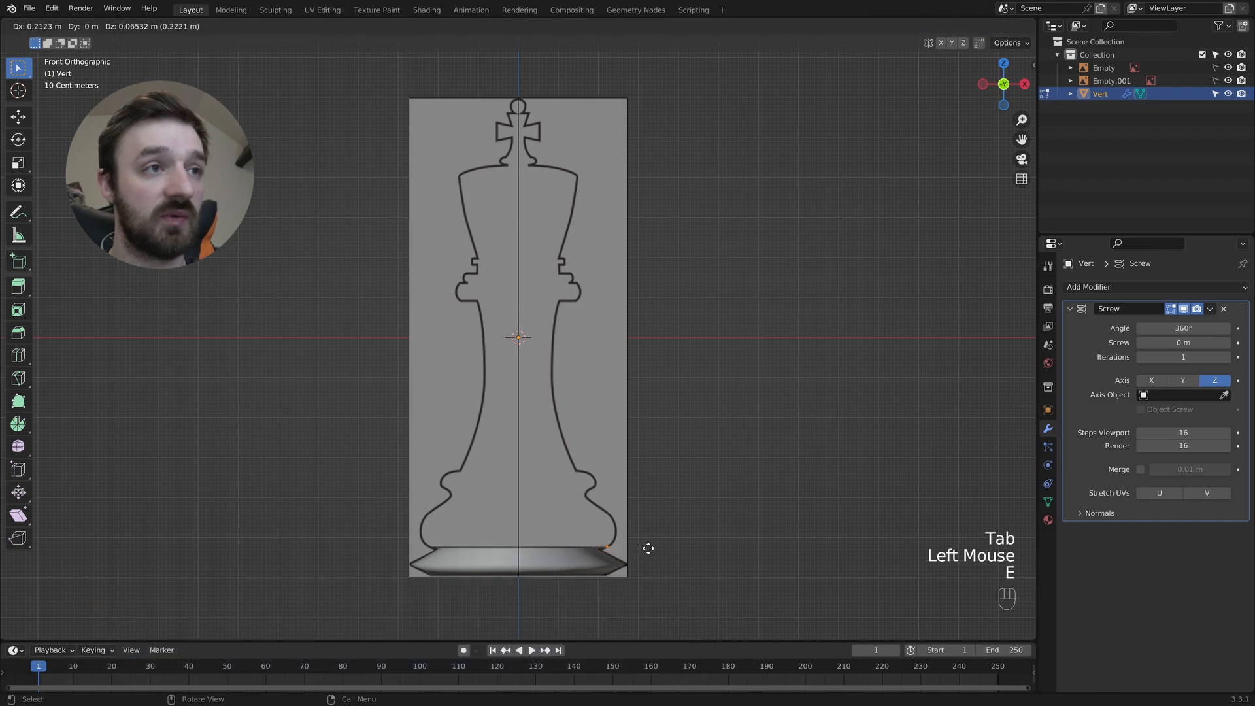
{"action": "left_click", "coordinate": [645, 549]}
{"action": "key", "text": "e"}
{"action": "left_click", "coordinate": [655, 535]}
{"action": "key", "text": "e"}
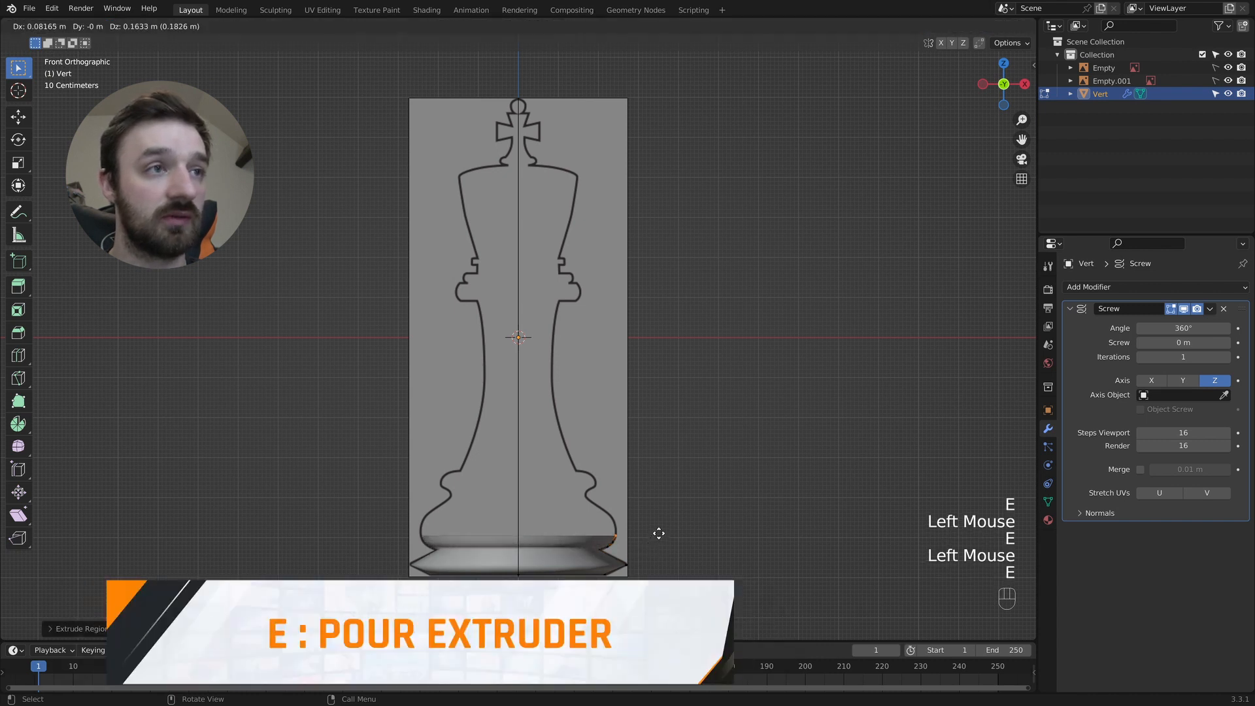
{"action": "left_click", "coordinate": [654, 518]}
{"action": "key", "text": "e"}
{"action": "left_click", "coordinate": [648, 502]}
{"action": "middle_click_drag", "start_coordinate": [642, 504], "coordinate": [642, 501]}
{"action": "key", "text": "e"}
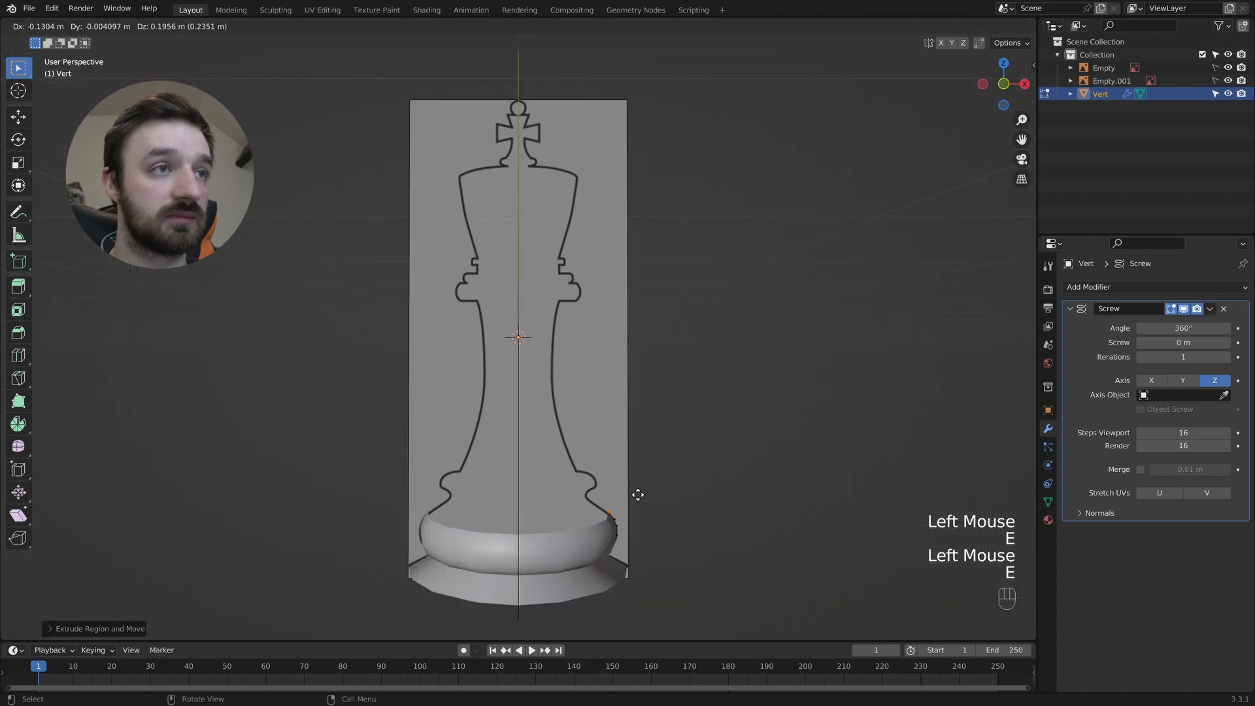
{"action": "left_click", "coordinate": [634, 495]}
Switch to wireframe shading in front view and extrude the profile around the small ring above the base bulge
{"action": "key", "text": "KP_1"}
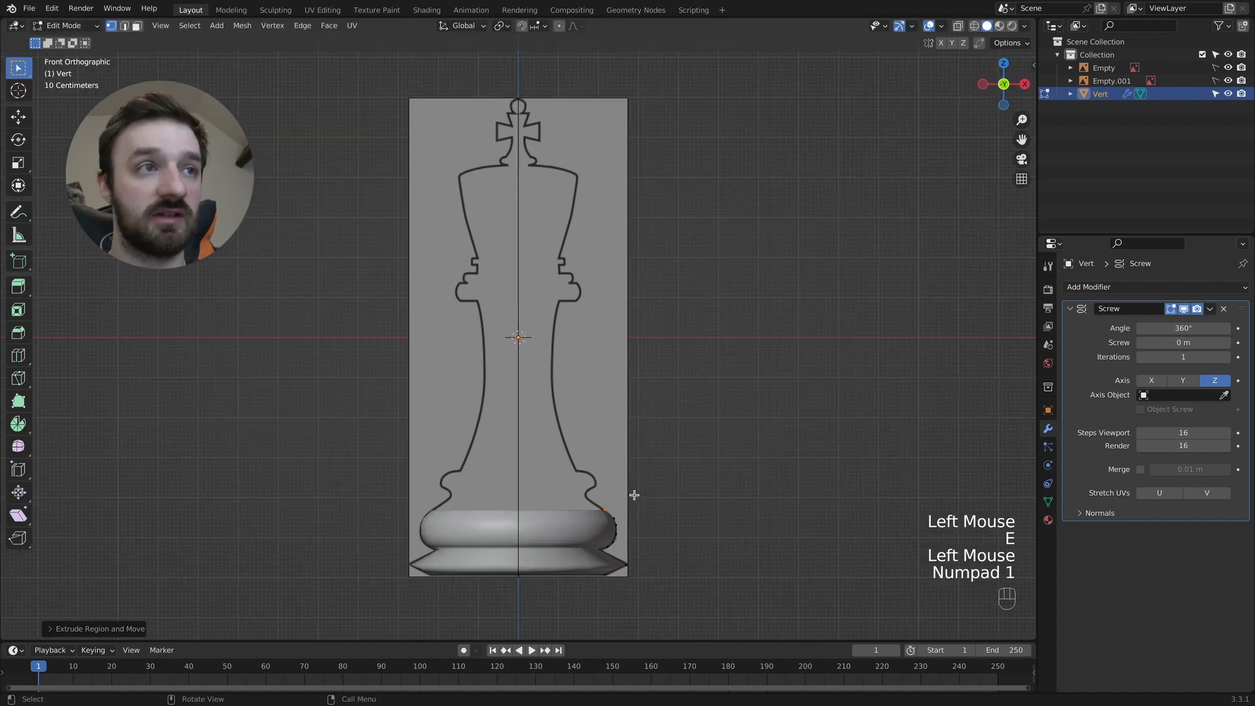
{"action": "middle_click_drag", "start_coordinate": [626, 497], "coordinate": [616, 502]}
{"action": "key", "text": "KP_1"}
{"action": "key", "text": "z"}
{"action": "key", "text": "e"}
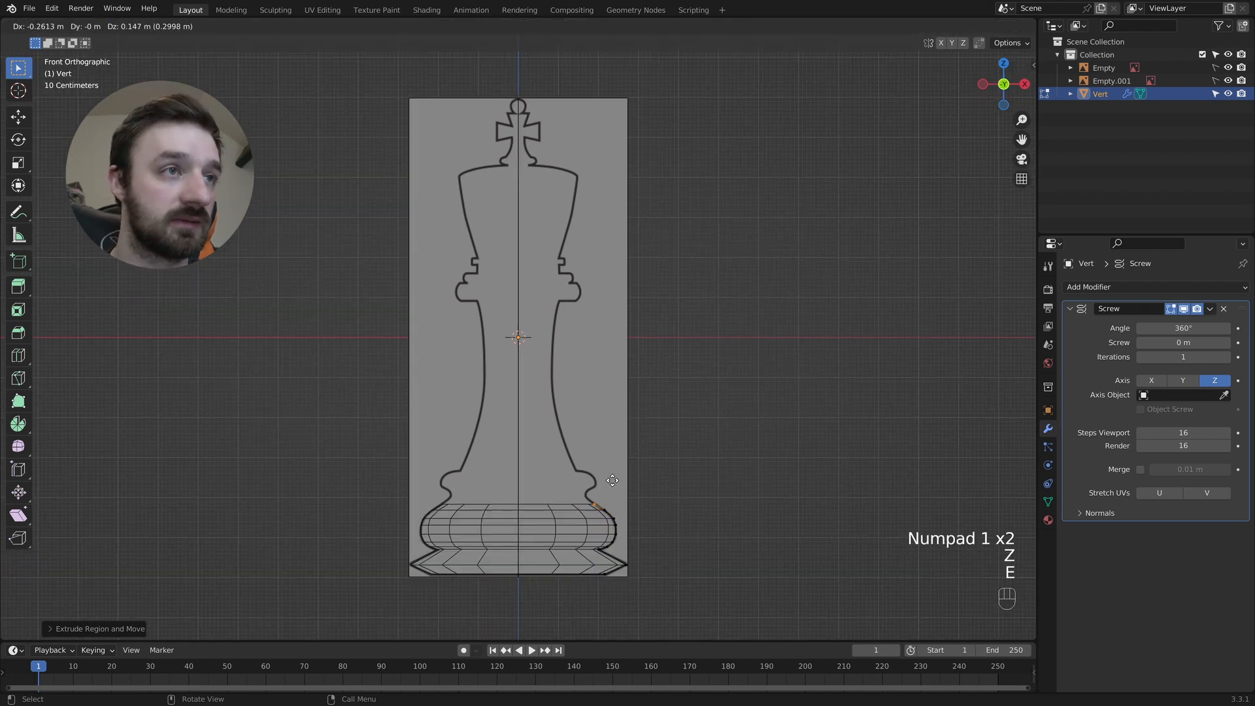
{"action": "left_click", "coordinate": [603, 478]}
{"action": "key", "text": "e"}
{"action": "left_click", "coordinate": [601, 473]}
{"action": "key", "text": "e"}
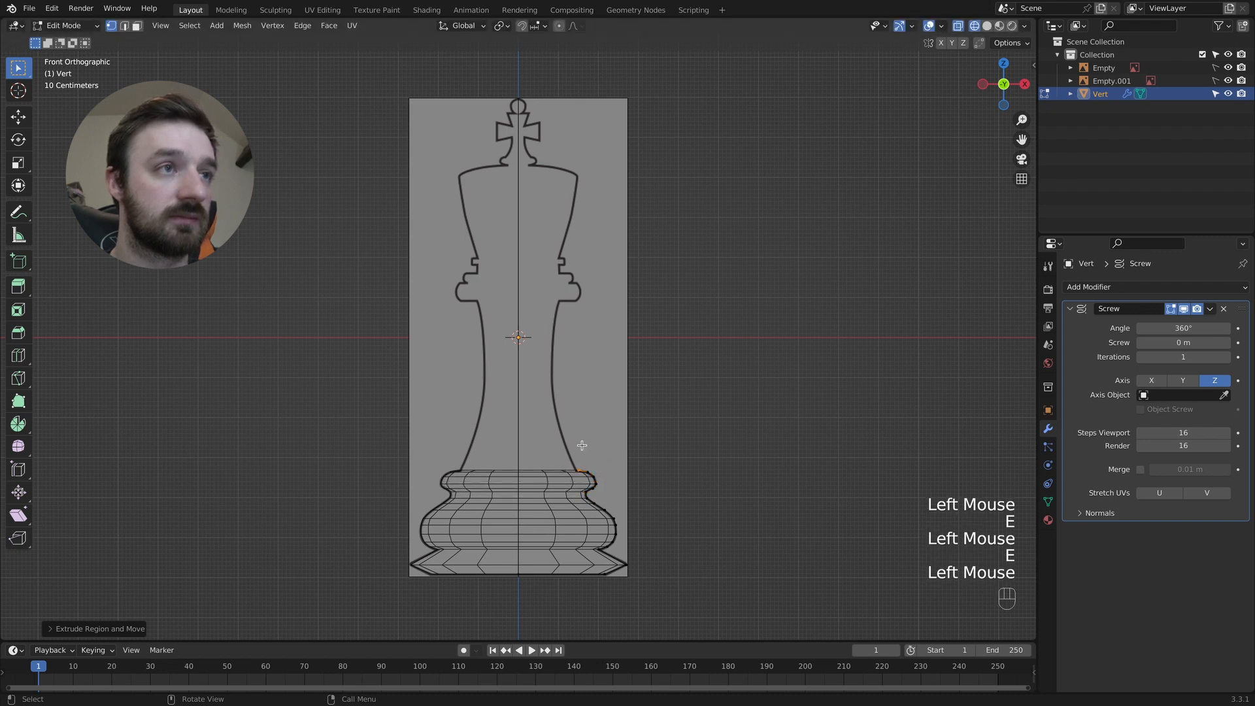
Extrude the profile up the curved stem in successive segments to the underside of the collar
{"action": "left_click", "coordinate": [566, 426]}
{"action": "key", "text": "e"}
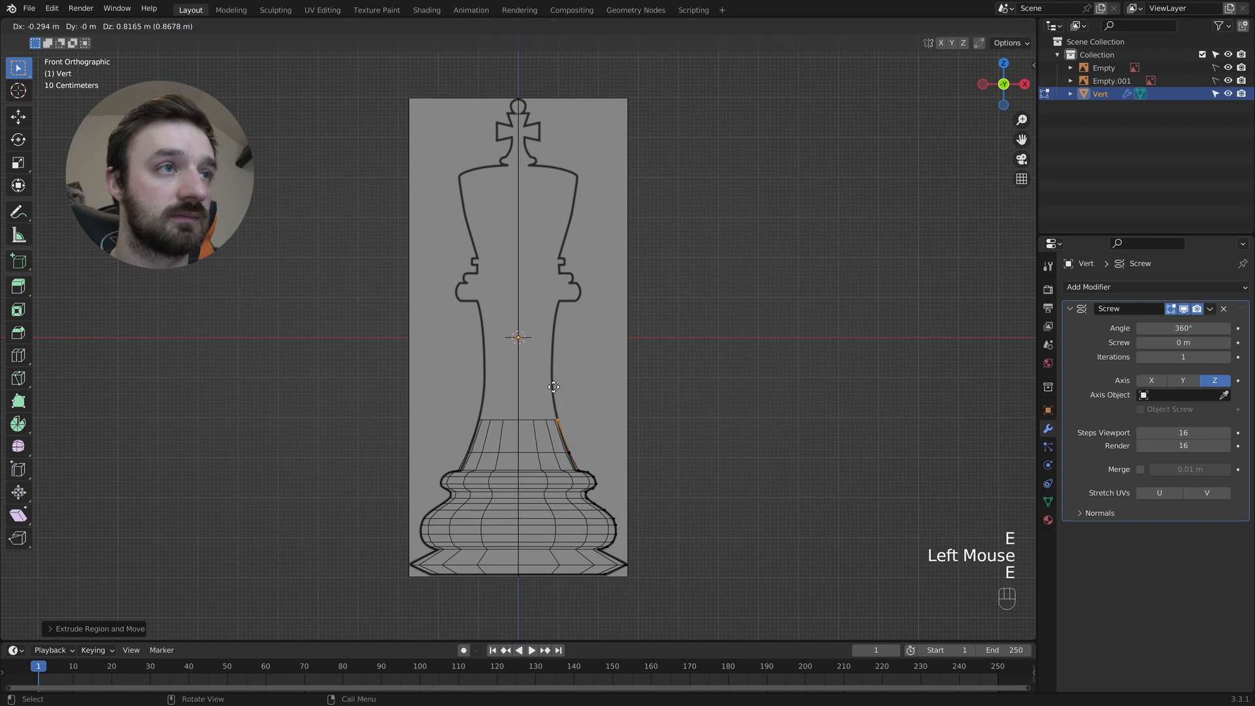
{"action": "left_click", "coordinate": [554, 386]}
{"action": "key", "text": "e"}
{"action": "left_click", "coordinate": [557, 376]}
{"action": "key", "text": "e"}
{"action": "left_click", "coordinate": [572, 334]}
{"action": "key", "text": "e"}
{"action": "left_click", "coordinate": [577, 298]}
Extrude the collar's widest ring outward along X, up around its outer edge, and back inward along X
{"action": "key", "text": "e"}
{"action": "key", "text": "x"}
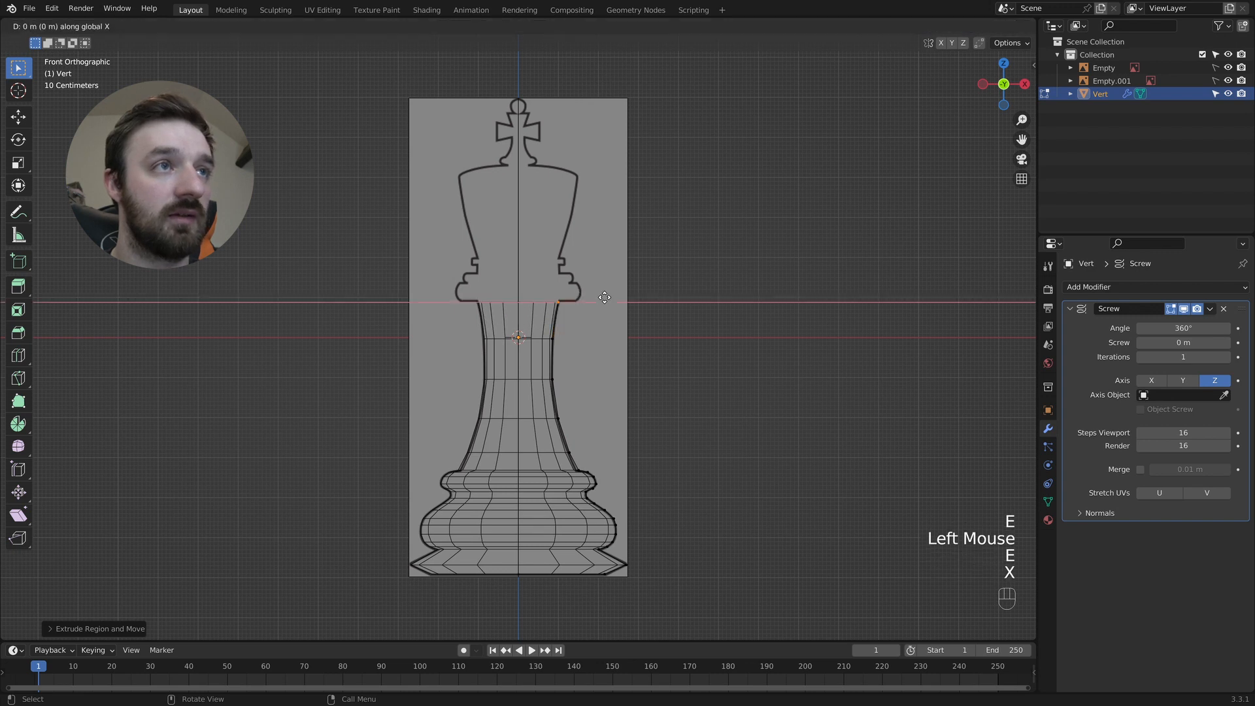
{"action": "left_click", "coordinate": [621, 298]}
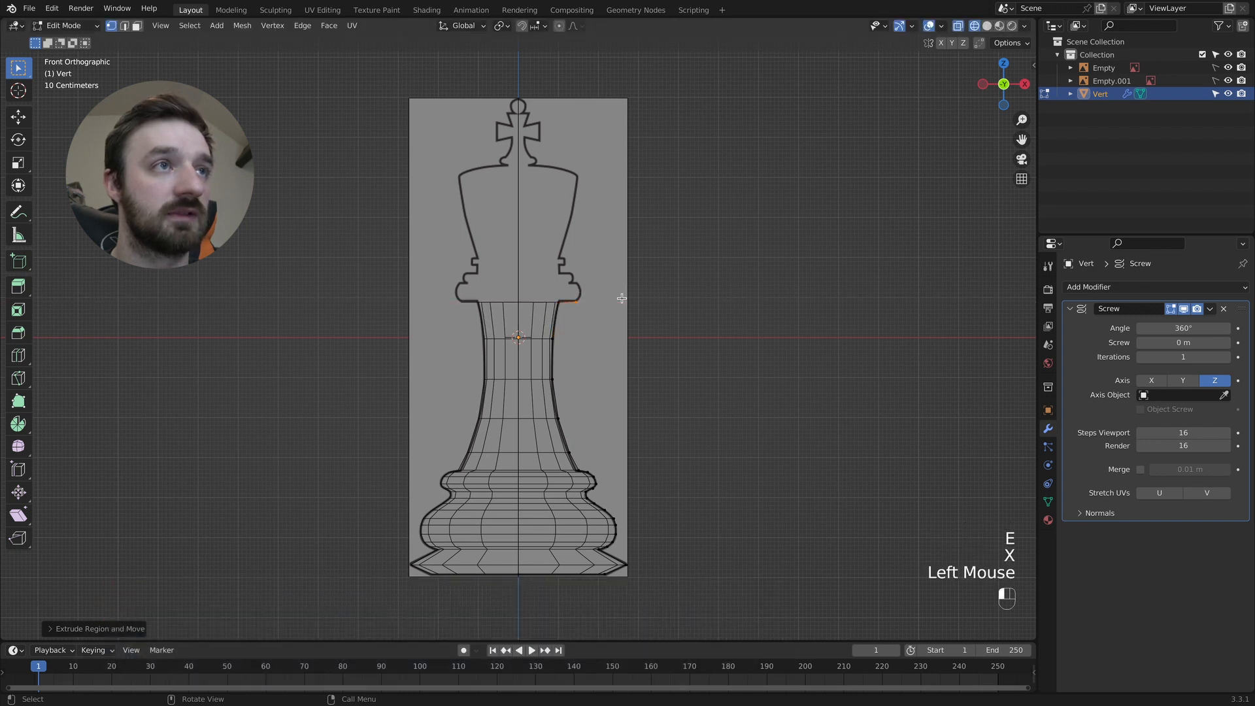
{"action": "key", "text": "e"}
{"action": "left_click", "coordinate": [622, 288]}
{"action": "key", "text": "e"}
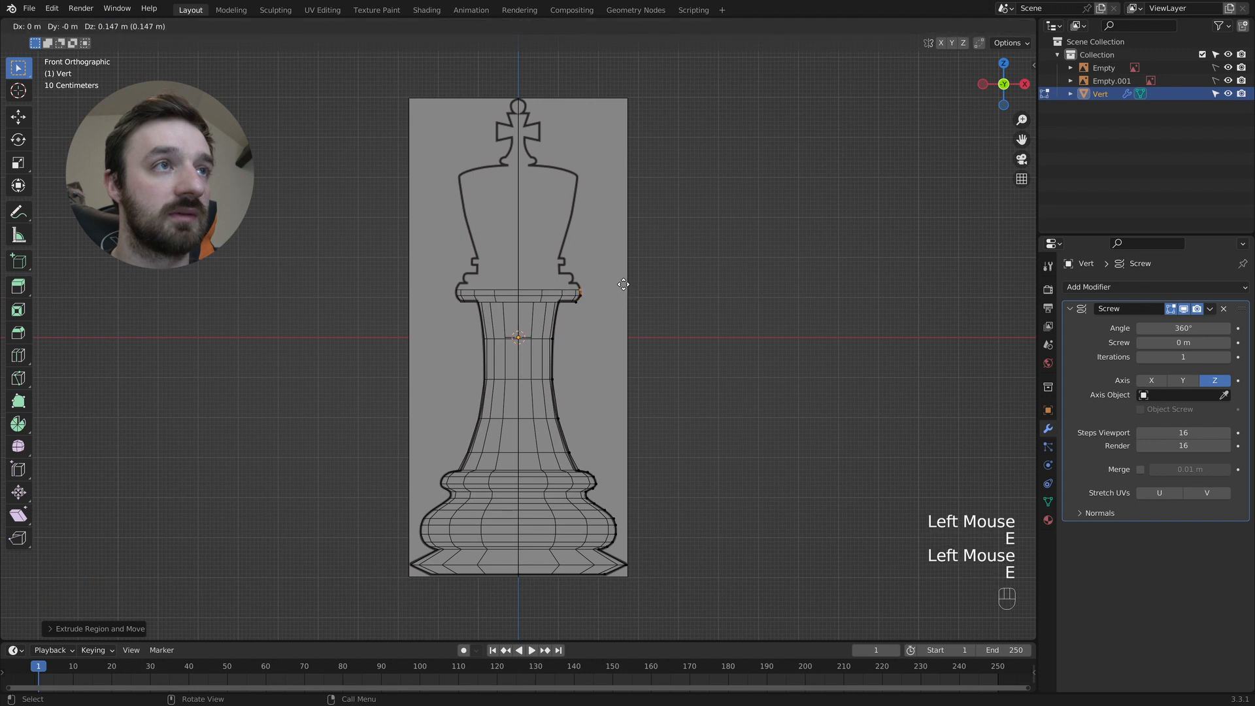
{"action": "left_click", "coordinate": [623, 282]}
{"action": "key", "text": "e"}
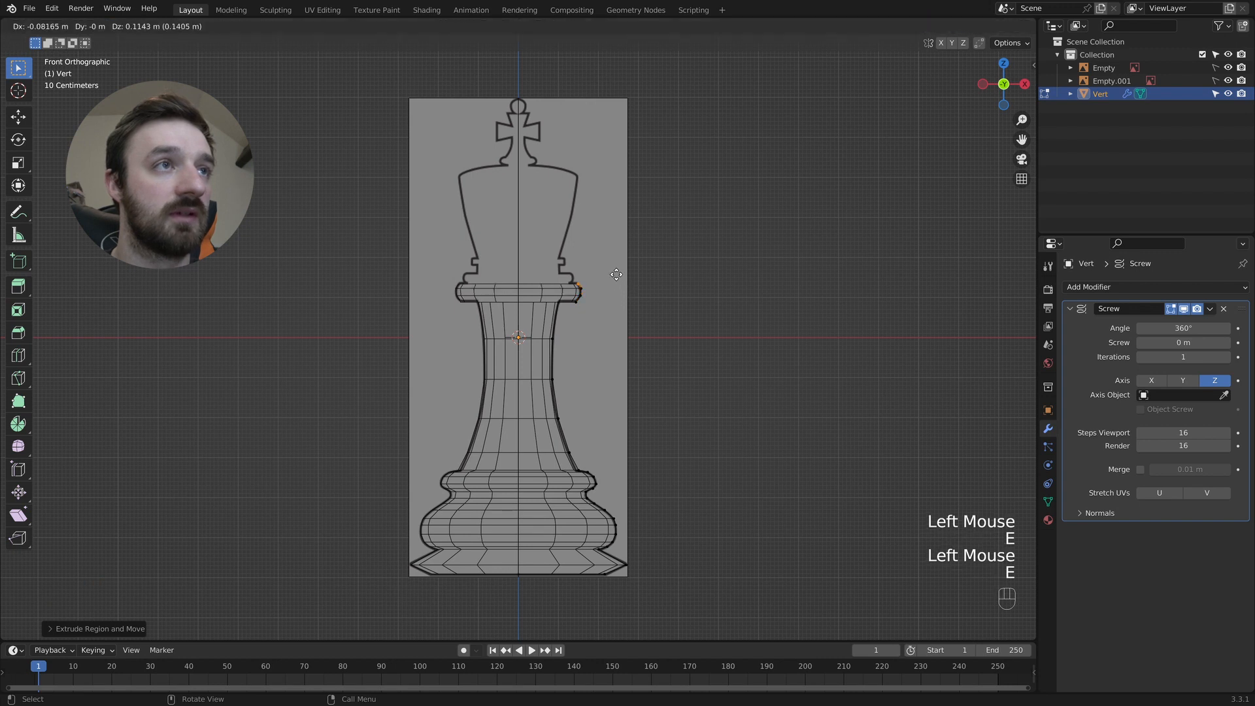
{"action": "key", "text": "x"}
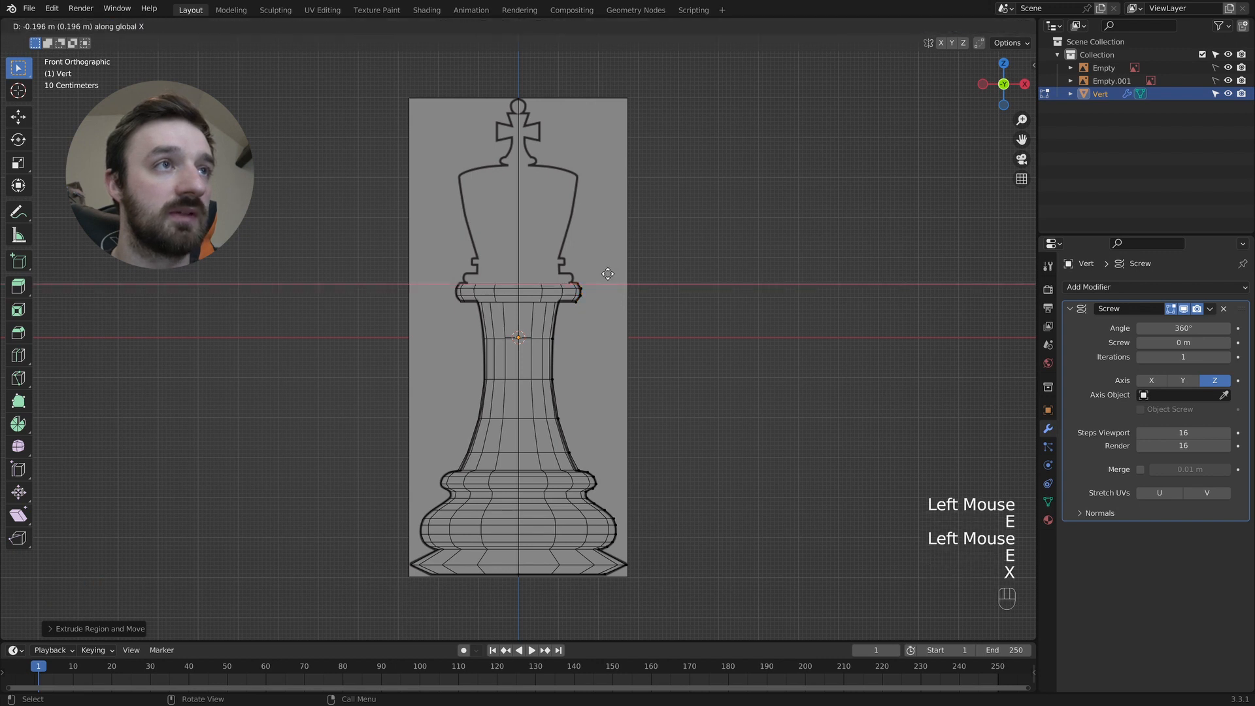
{"action": "left_click", "coordinate": [608, 274]}
Extrude the smaller second collar tier upward, and close its top inward along X to the narrow neck
{"action": "key", "text": "e"}
{"action": "left_click", "coordinate": [609, 271]}
{"action": "key", "text": "e"}
{"action": "left_click", "coordinate": [607, 268]}
{"action": "key", "text": "e"}
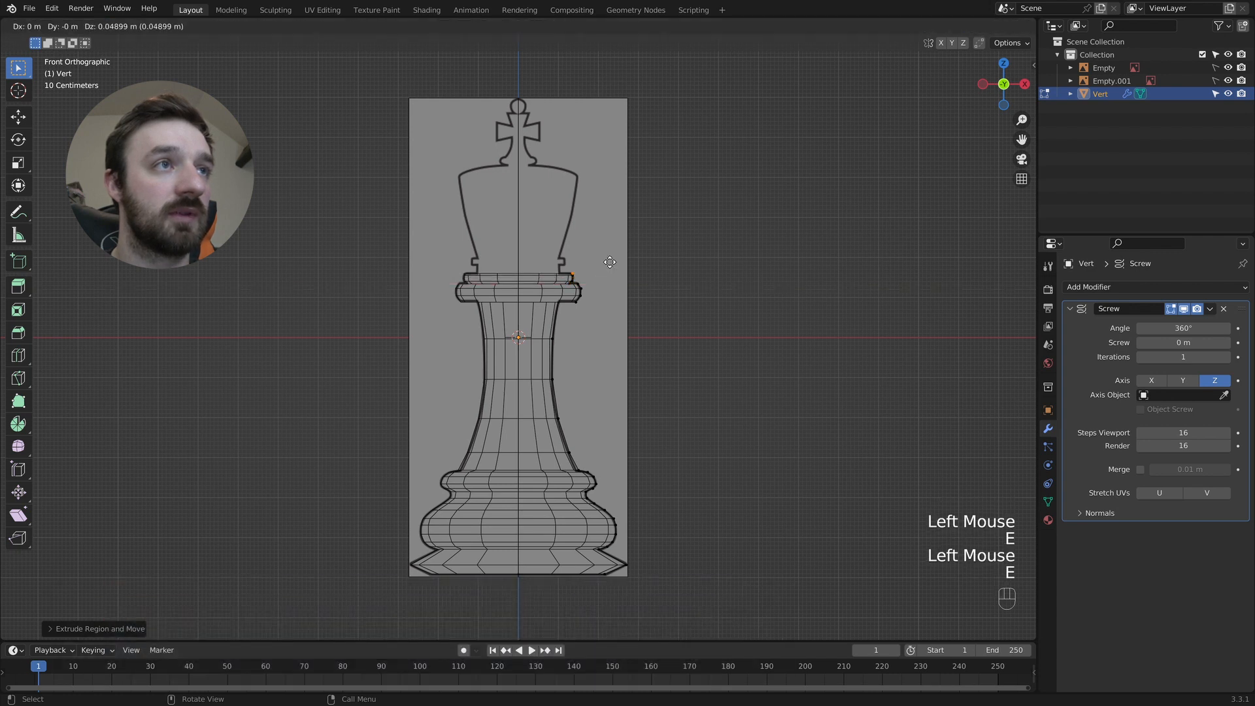
{"action": "key", "text": "x"}
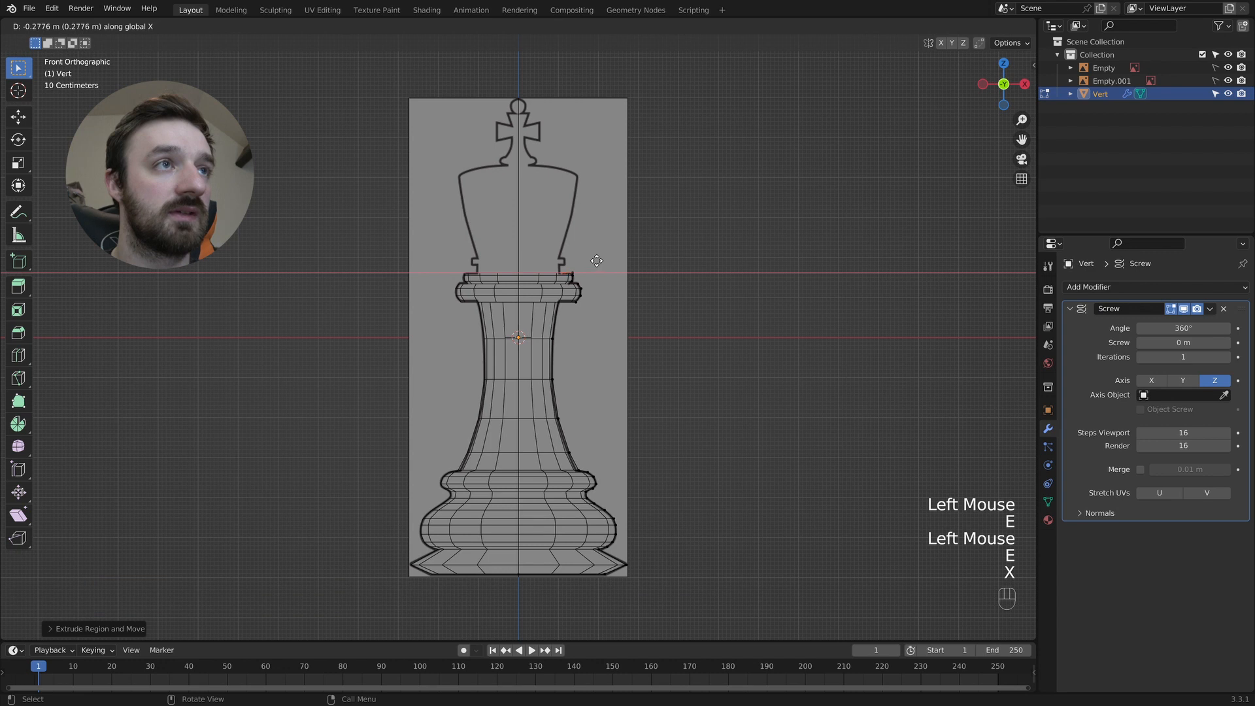
{"action": "left_click", "coordinate": [595, 261]}
Extrude the short neck up along Z and form the thin ring under the head with X and Z extrusions
{"action": "key", "text": "e"}
{"action": "key", "text": "z"}
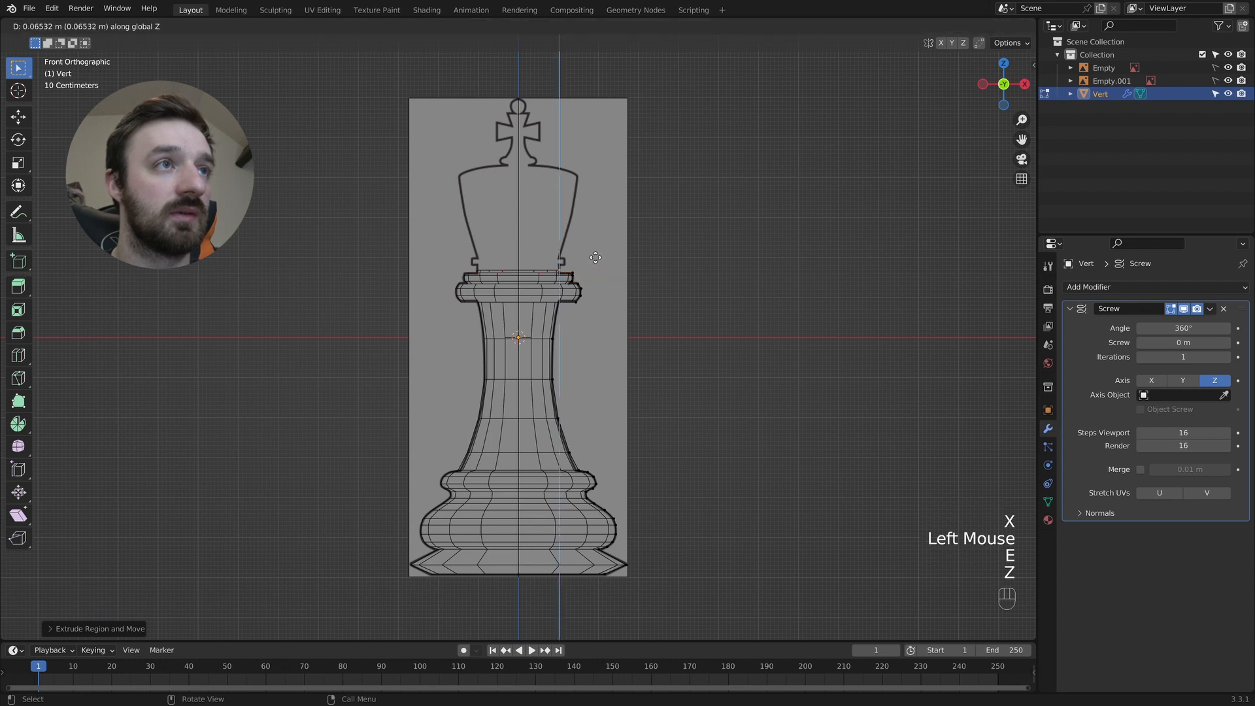
{"action": "left_click", "coordinate": [594, 253]}
{"action": "key", "text": "e"}
{"action": "key", "text": "x"}
{"action": "left_click", "coordinate": [600, 253]}
{"action": "key", "text": "e"}
{"action": "key", "text": "z"}
{"action": "left_click", "coordinate": [600, 248]}
{"action": "key", "text": "e"}
{"action": "key", "text": "x"}
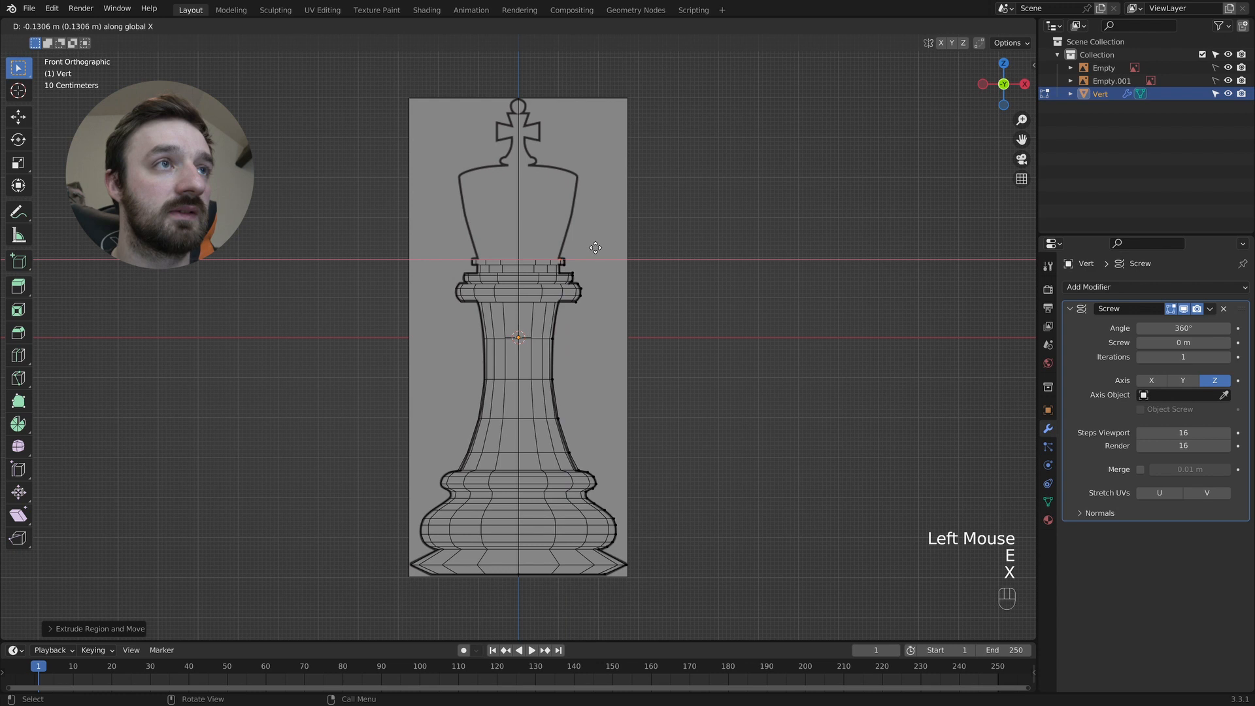
{"action": "left_click", "coordinate": [595, 249]}
Extrude the flared side of the king's head upward in two segments to its upper outer corner
{"action": "key", "text": "e"}
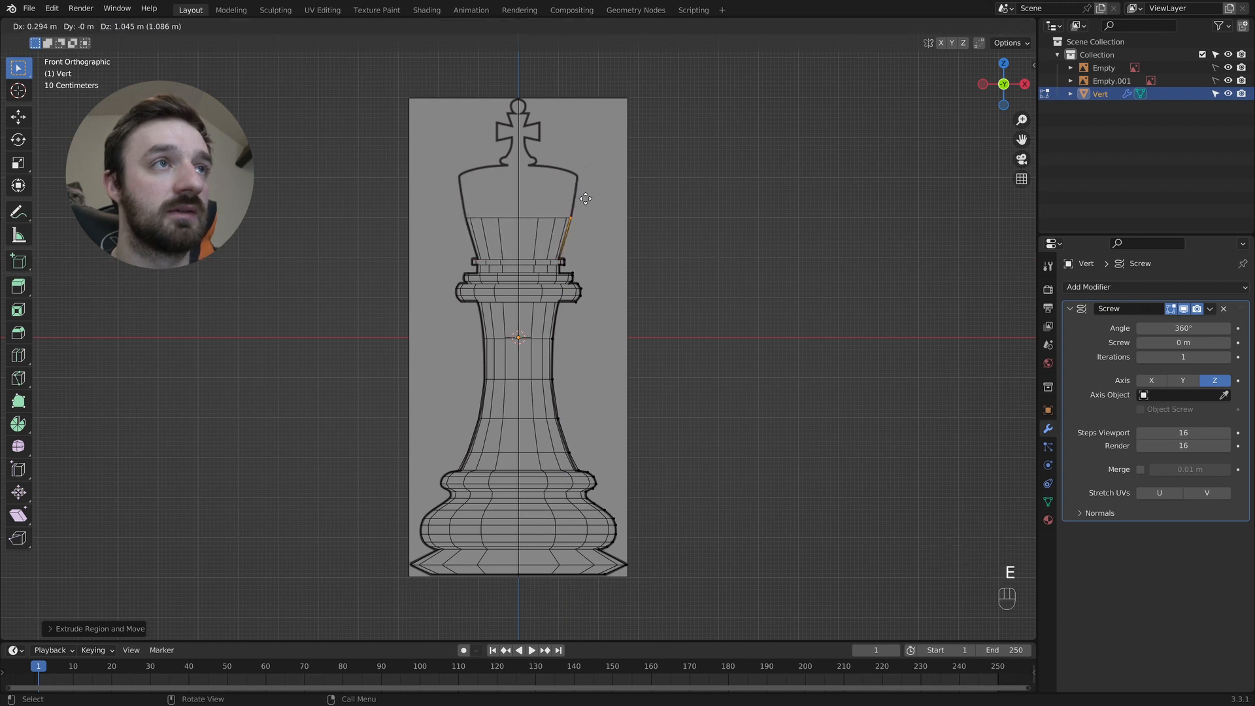
{"action": "left_click", "coordinate": [585, 199]}
{"action": "key", "text": "e"}
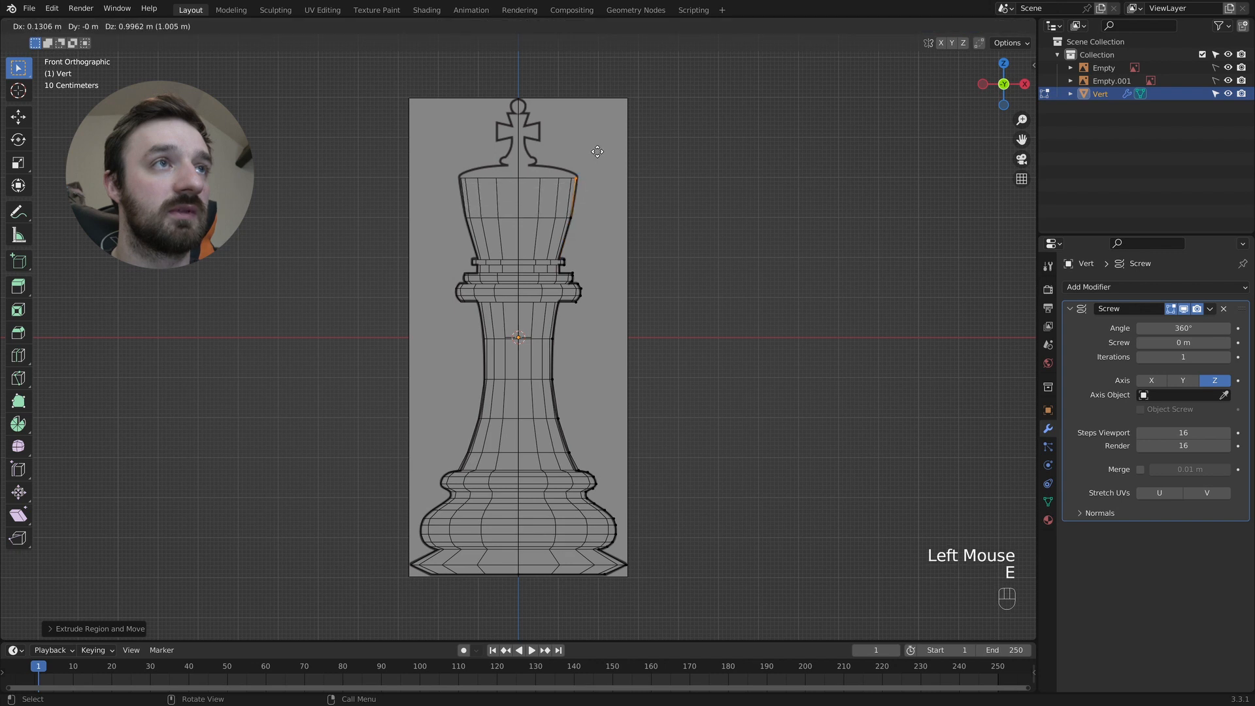
{"action": "left_click", "coordinate": [597, 151]}
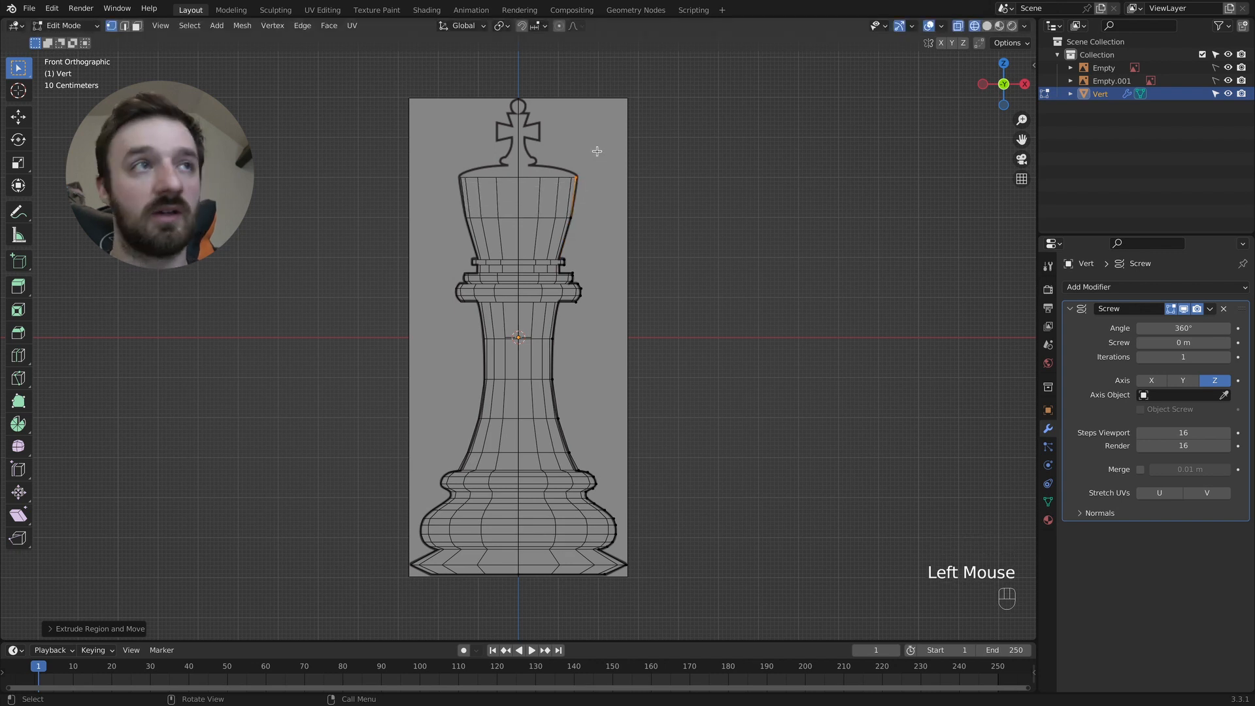
Extrude three segments from the head's upper outer corner inward along the sloping top edge to the base of the cross
{"action": "key", "text": "KP_3"}
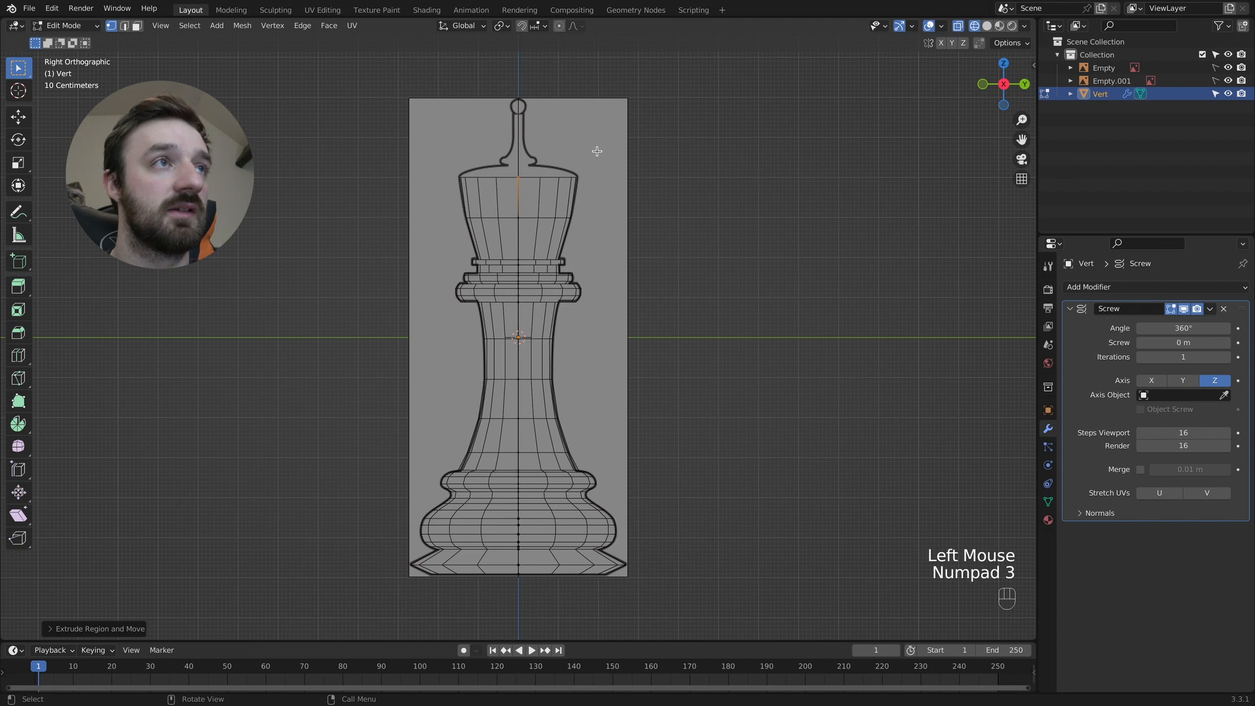
{"action": "key", "text": "KP_1"}
{"action": "key", "text": "e"}
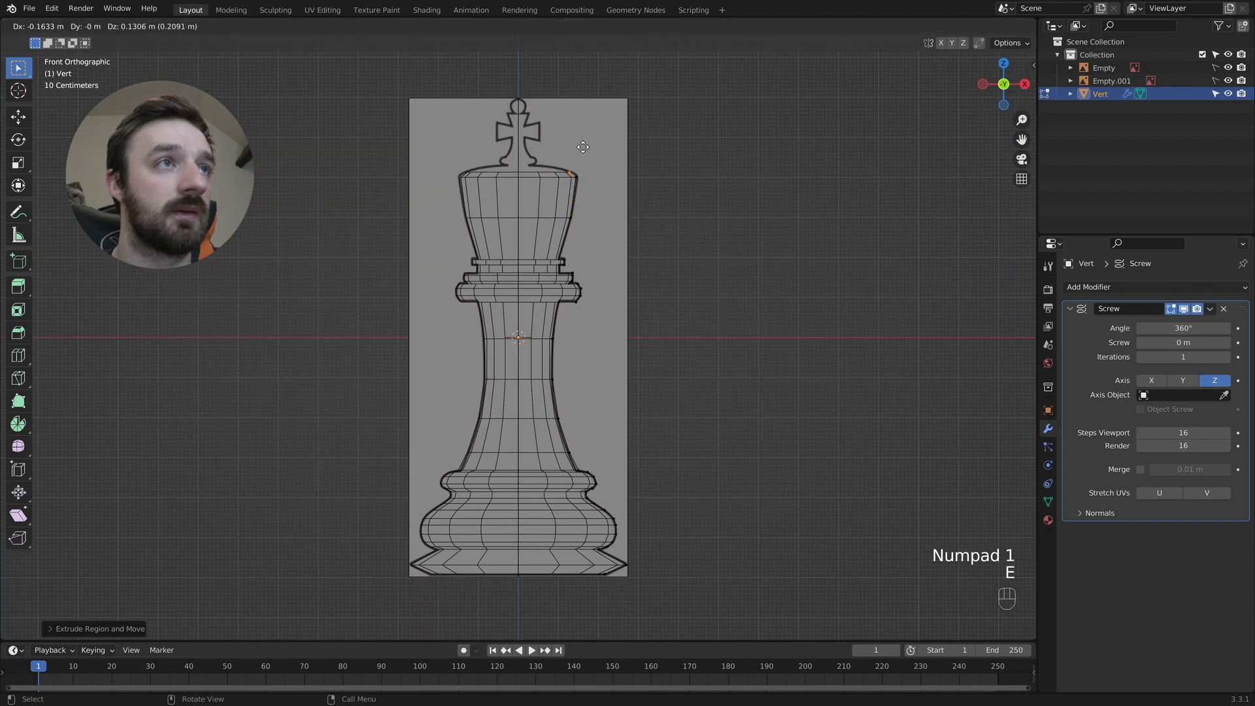
{"action": "left_click", "coordinate": [578, 143]}
{"action": "key", "text": "e"}
{"action": "left_click", "coordinate": [547, 140]}
{"action": "key", "text": "e"}
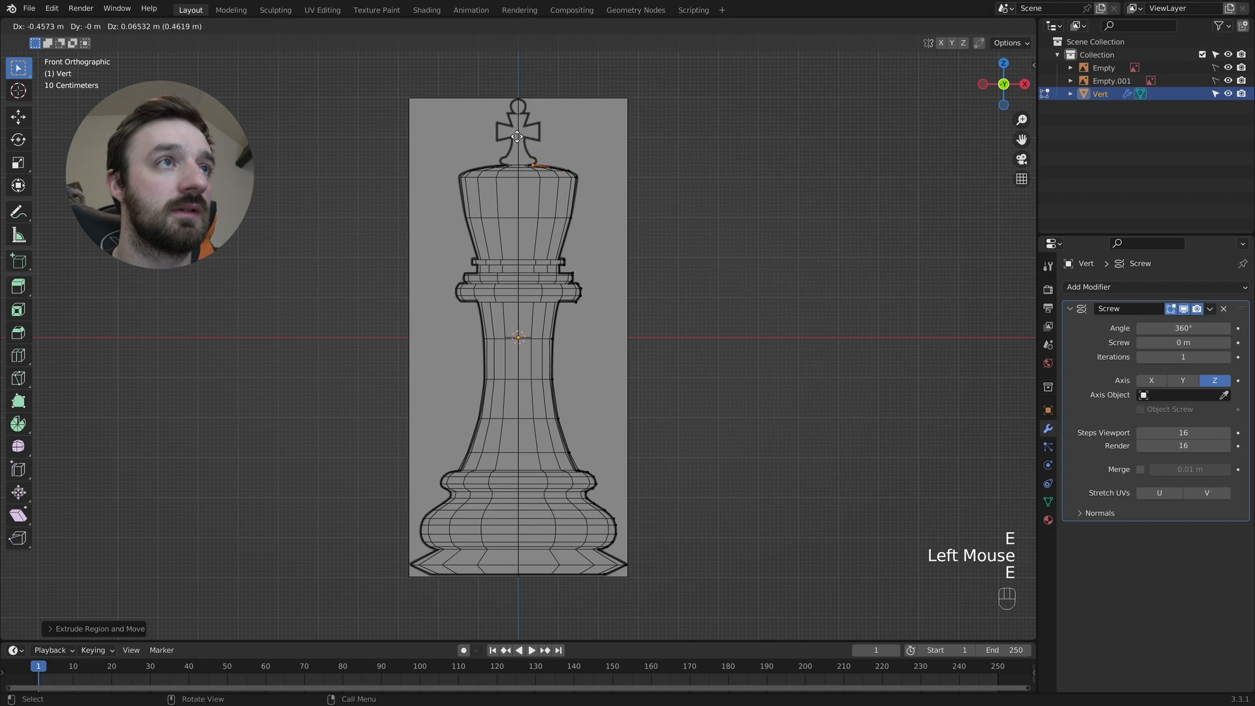
{"action": "left_click", "coordinate": [516, 137]}
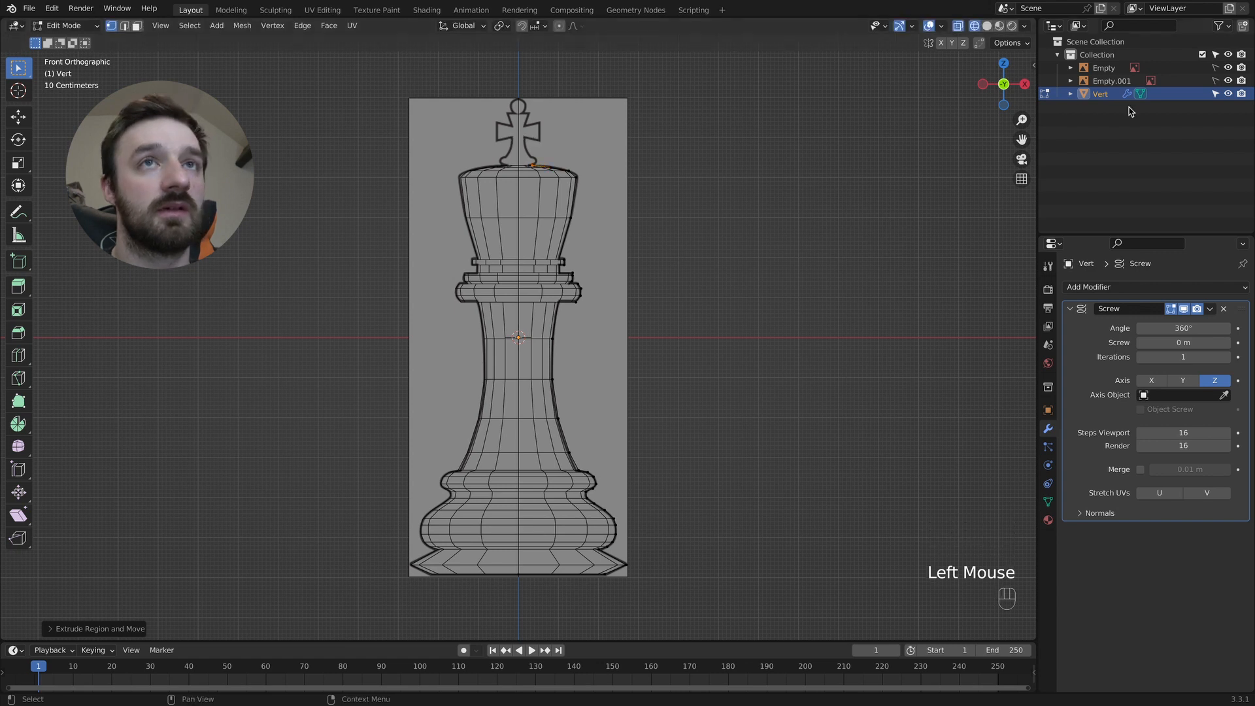
Hide both reference images and extrude the last profile vertex inward along X to the centre axis
{"action": "middle_click_drag", "start_coordinate": [637, 162], "coordinate": [636, 216]}
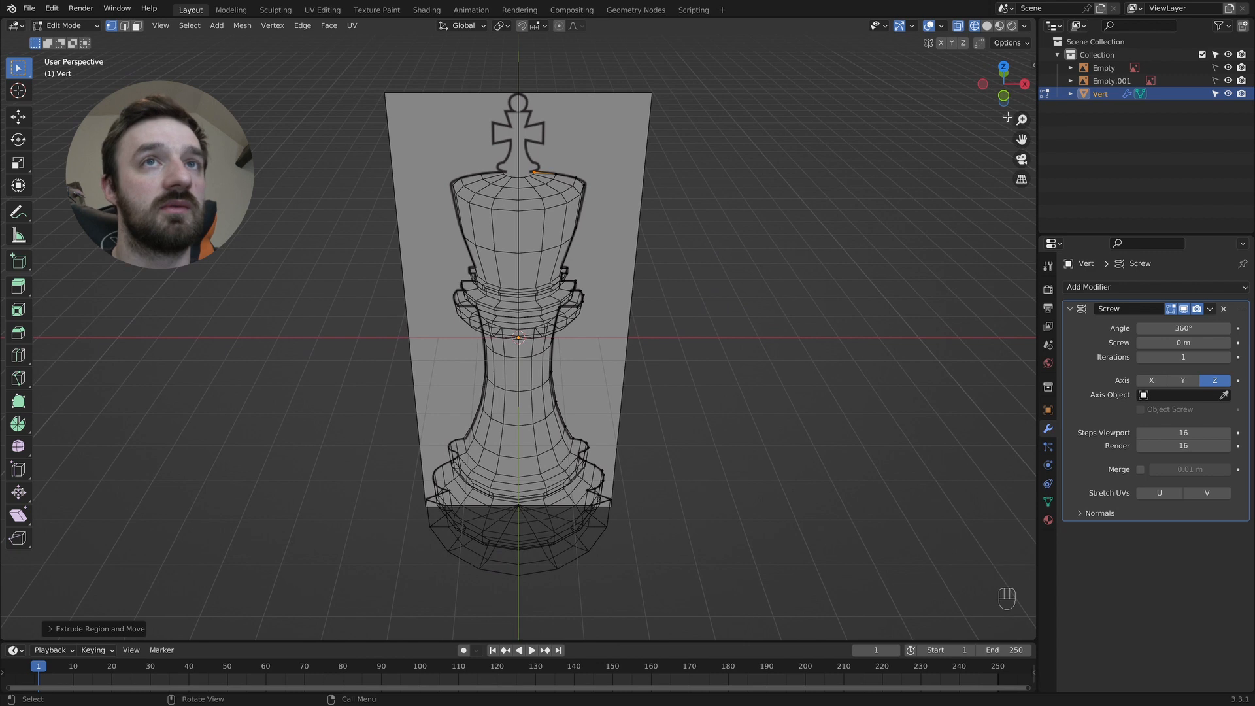
{"action": "left_click", "coordinate": [1228, 80]}
{"action": "left_click", "coordinate": [1228, 68]}
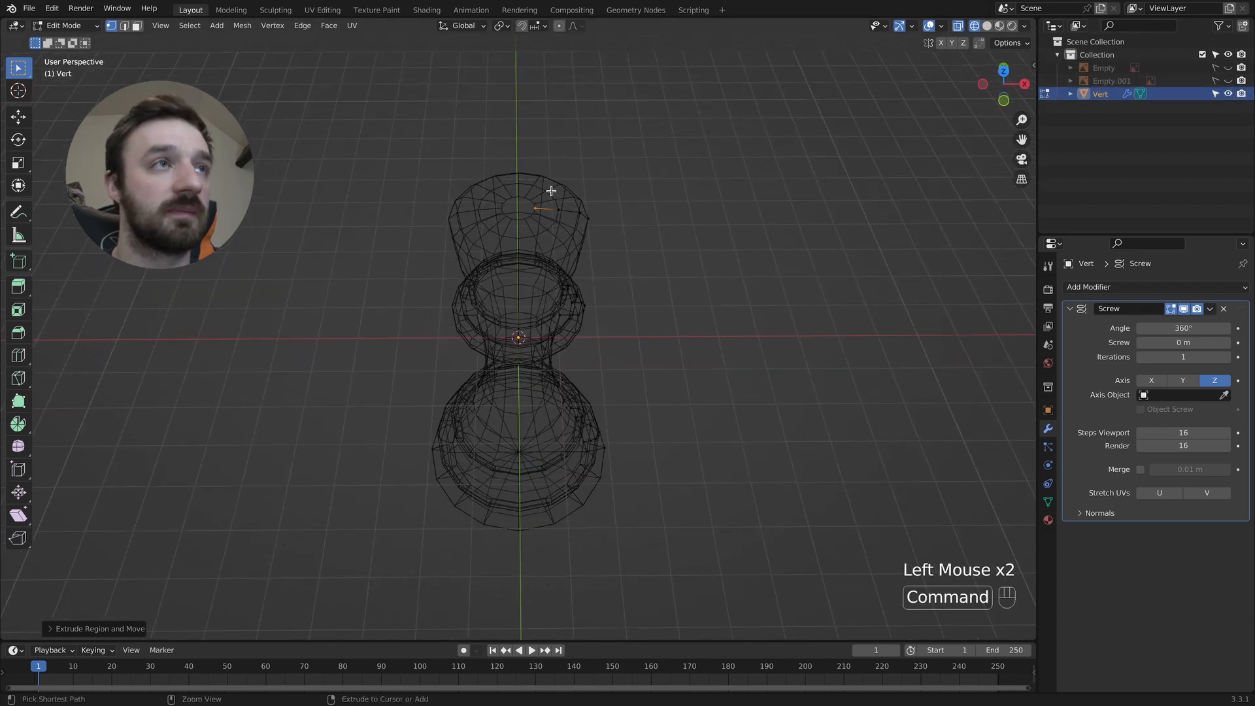
{"action": "scroll", "coordinate": [550, 191], "scroll_direction": "up", "scroll_amount": 4, "text": "super"}
{"action": "scroll", "coordinate": [551, 191], "scroll_direction": "up", "scroll_amount": 3, "text": "shift"}
{"action": "key", "text": "e"}
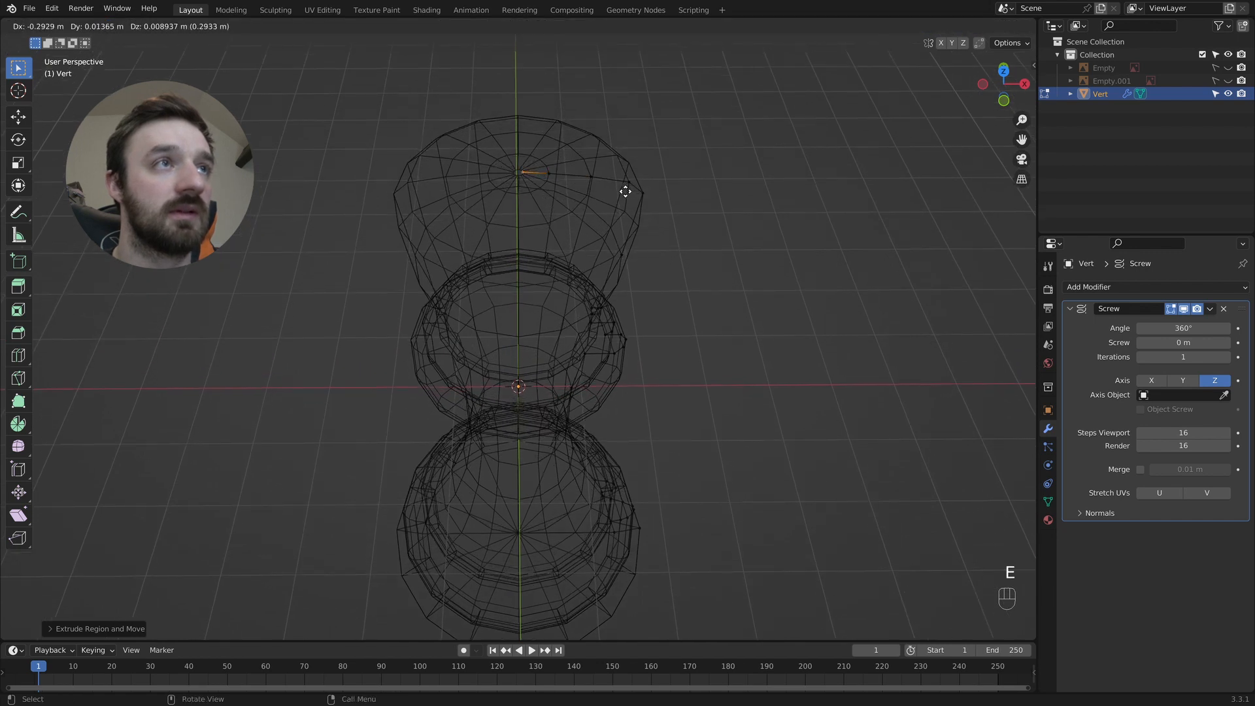
{"action": "key", "text": "x"}
{"action": "left_click", "coordinate": [624, 192]}
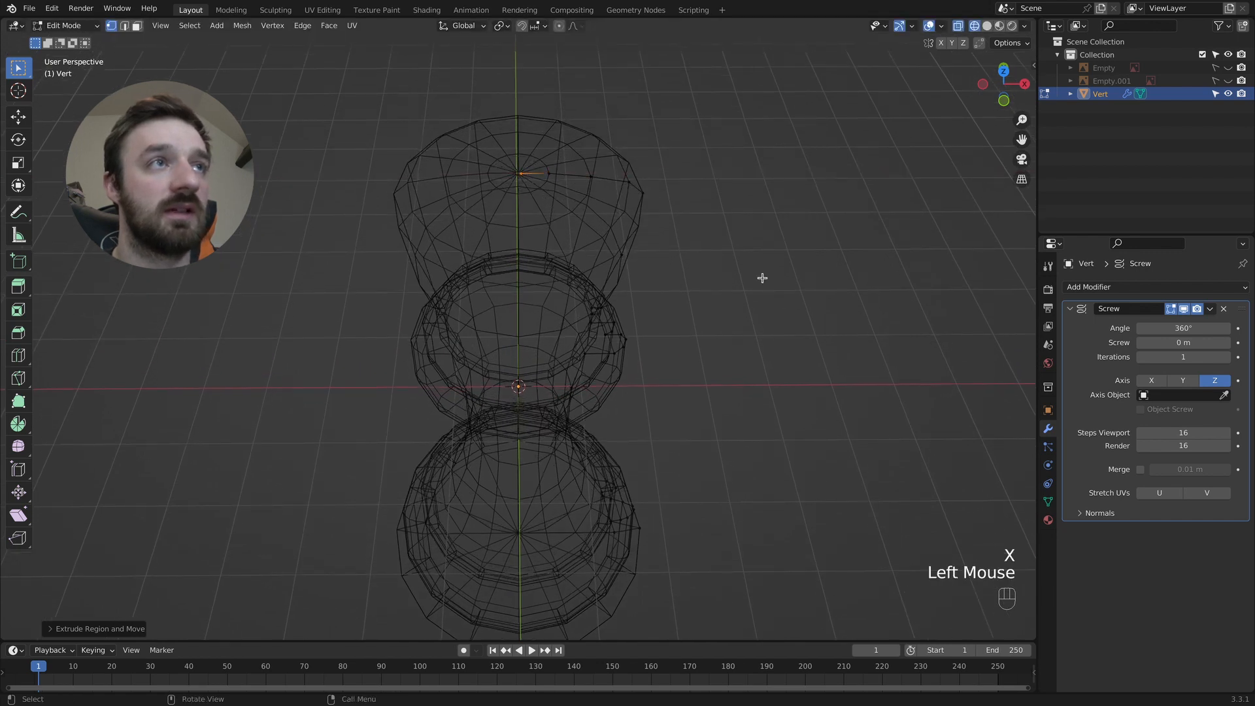
In solid shading, enable Merge on the Screw modifier at 0.02 m and nudge the centre vertex along X to the axis
{"action": "key", "text": "z"}
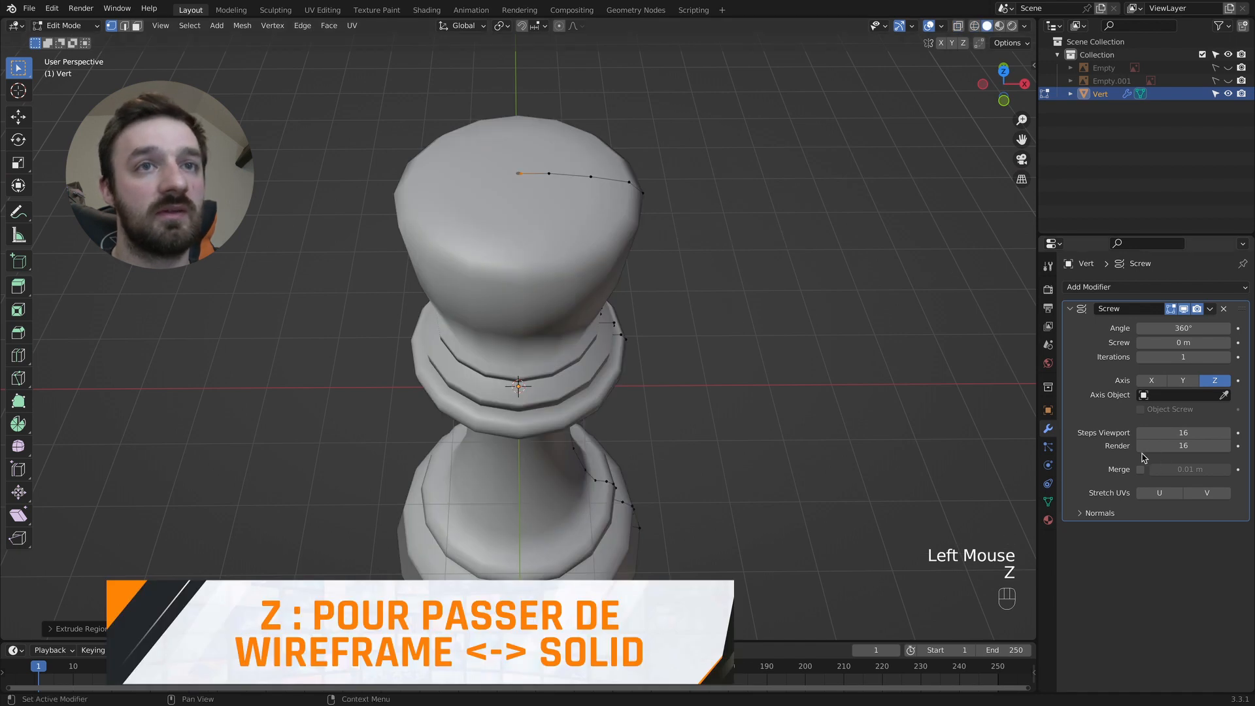
{"action": "left_click", "coordinate": [1140, 470]}
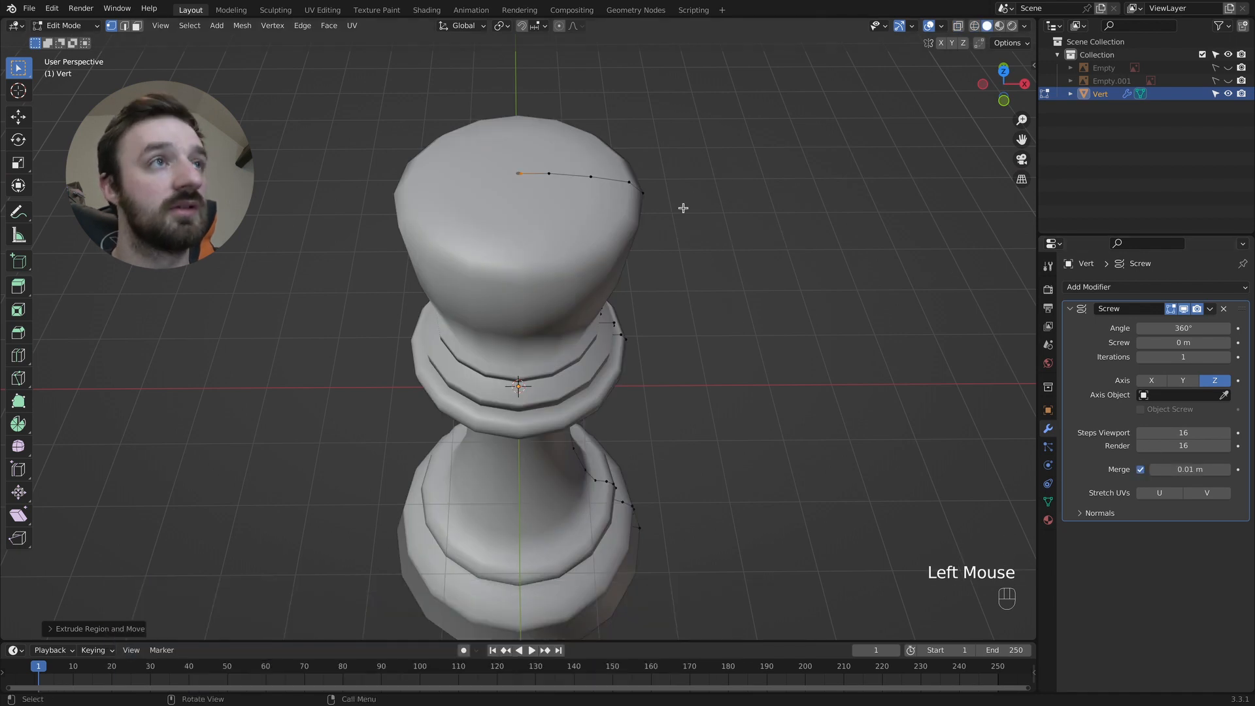
{"action": "key", "text": "g"}
{"action": "key", "text": "x"}
{"action": "left_click", "coordinate": [681, 208]}
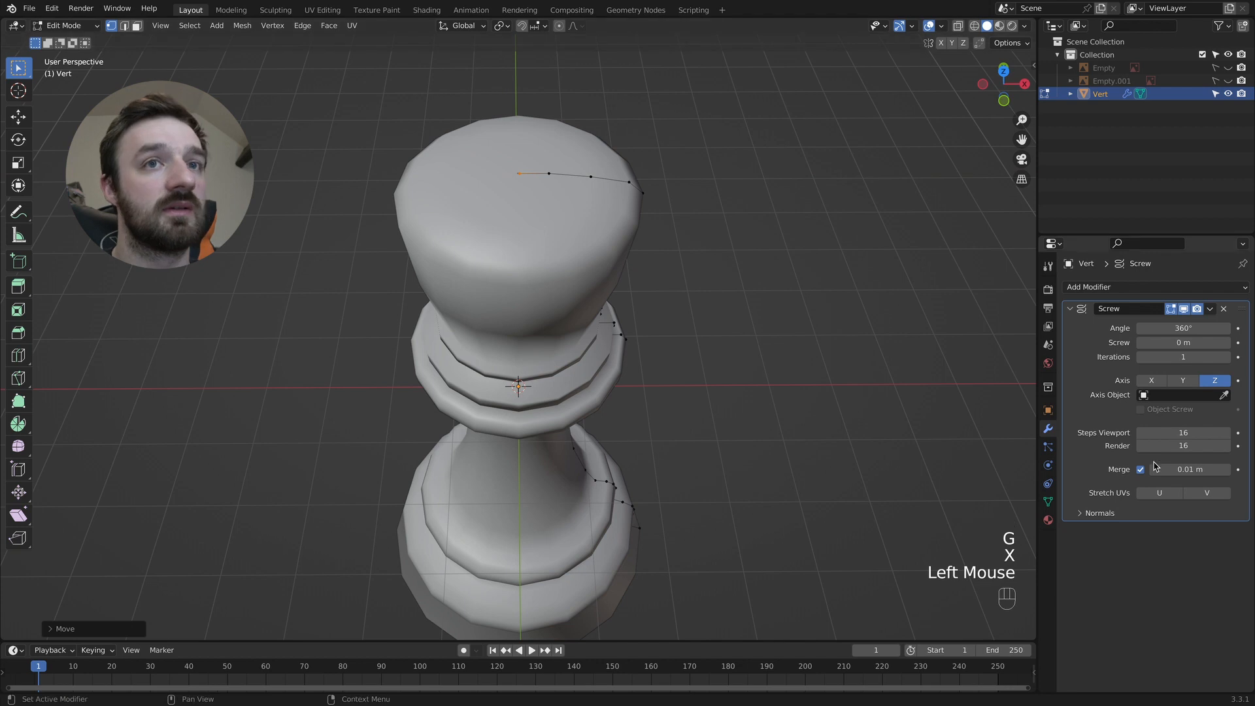
{"action": "left_click", "coordinate": [1227, 469]}
{"action": "left_click", "coordinate": [1227, 469]}
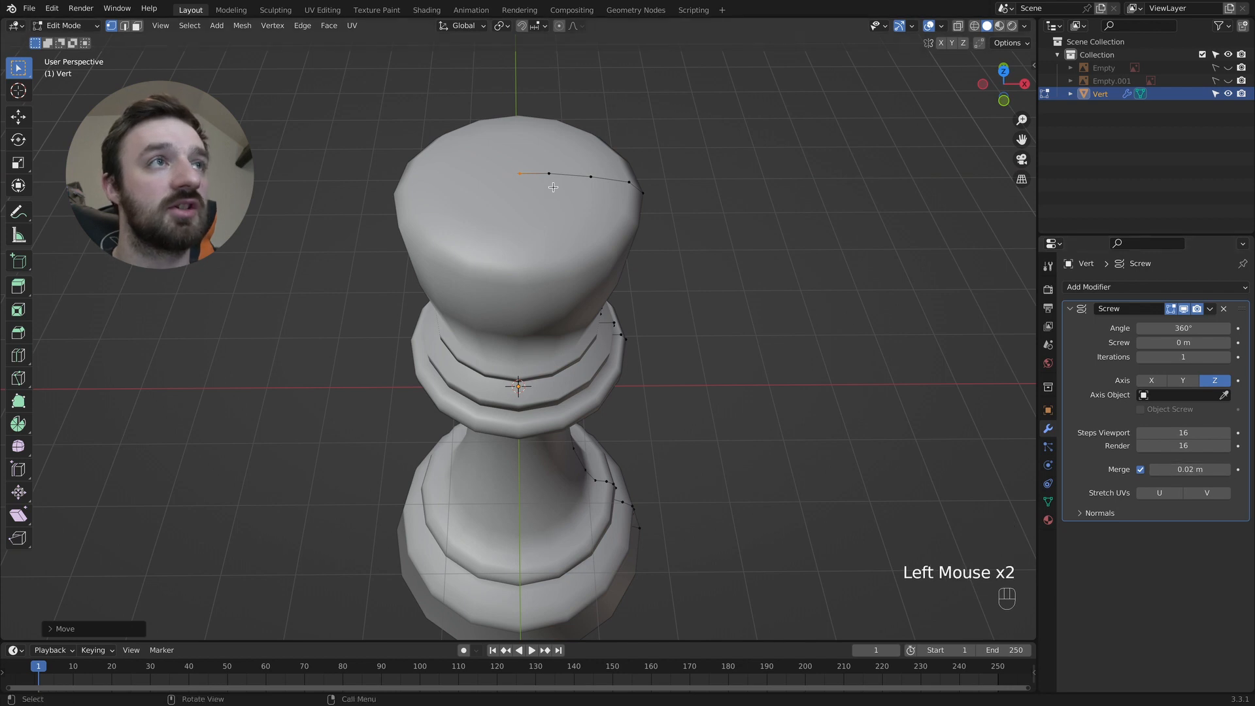
Return to Object Mode and apply the Screw modifier to the king
{"action": "key", "text": "Tab"}
{"action": "scroll", "coordinate": [561, 250], "scroll_direction": "down", "scroll_amount": 5}
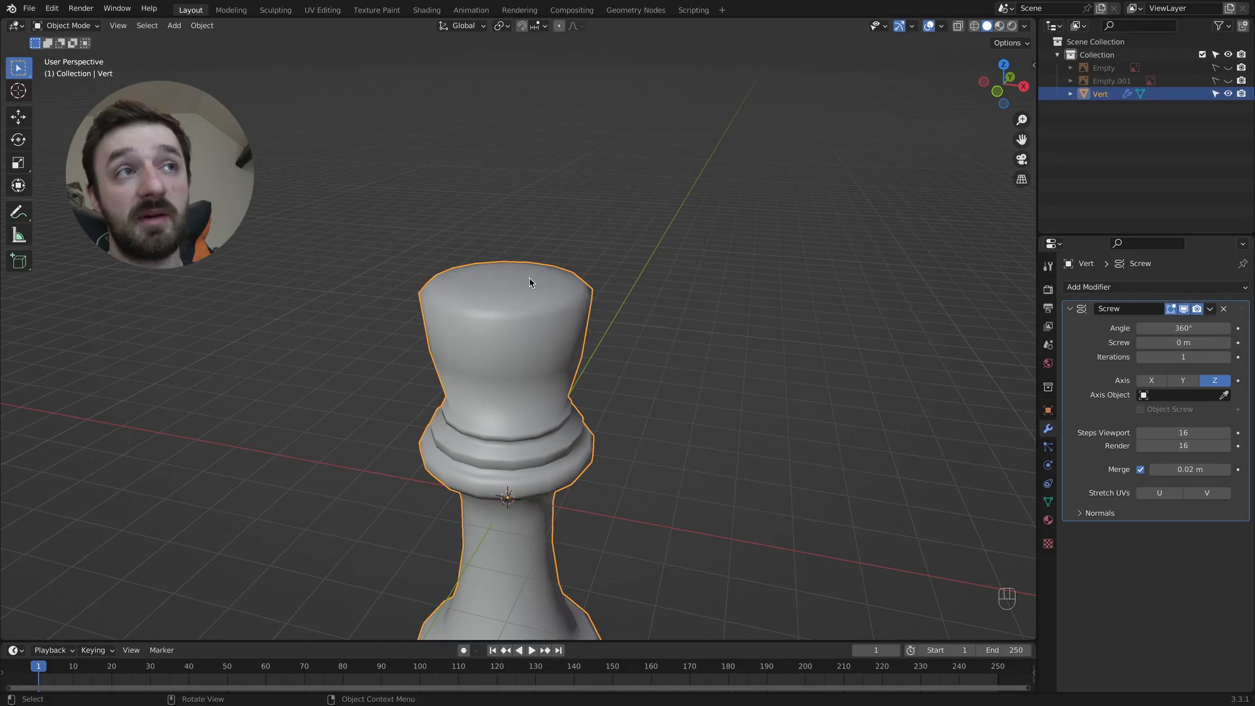
{"action": "left_click", "coordinate": [1212, 309]}
{"action": "left_click", "coordinate": [1173, 325]}
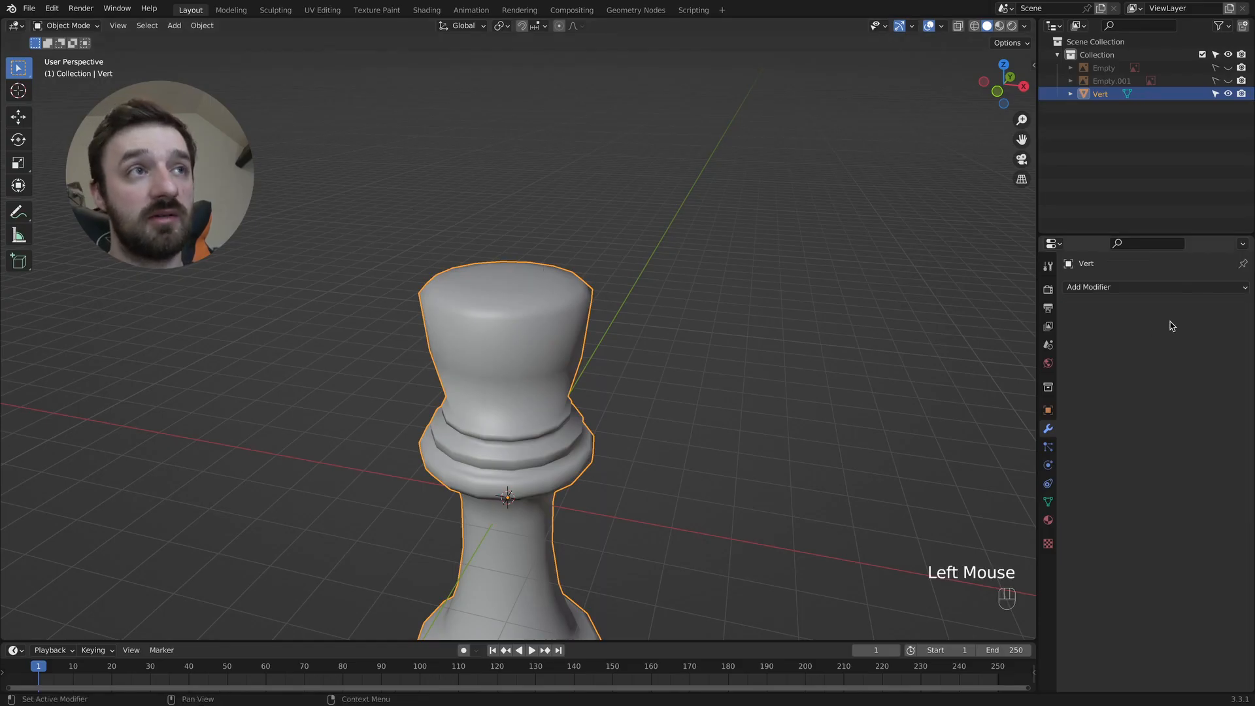
Select the central disc of faces on top of the king's head in Edit Mode and show both reference images again
{"action": "key", "text": "Tab"}
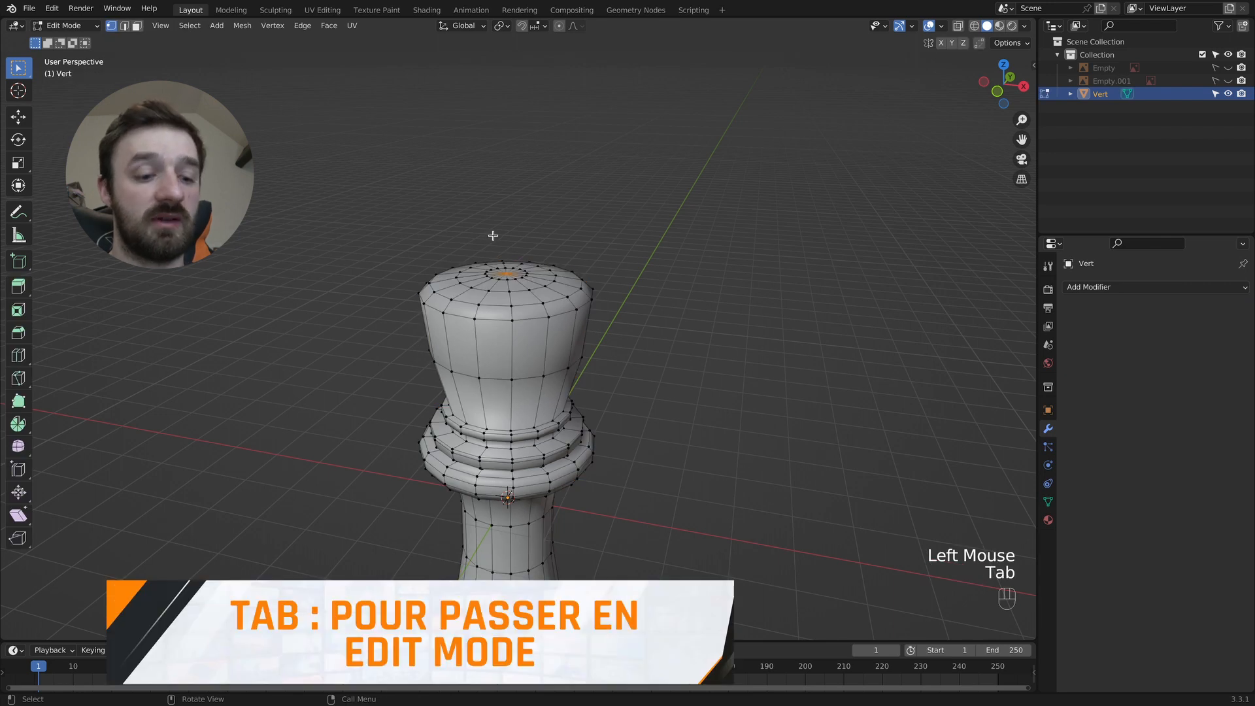
{"action": "key", "text": "3"}
{"action": "left_click", "coordinate": [500, 269]}
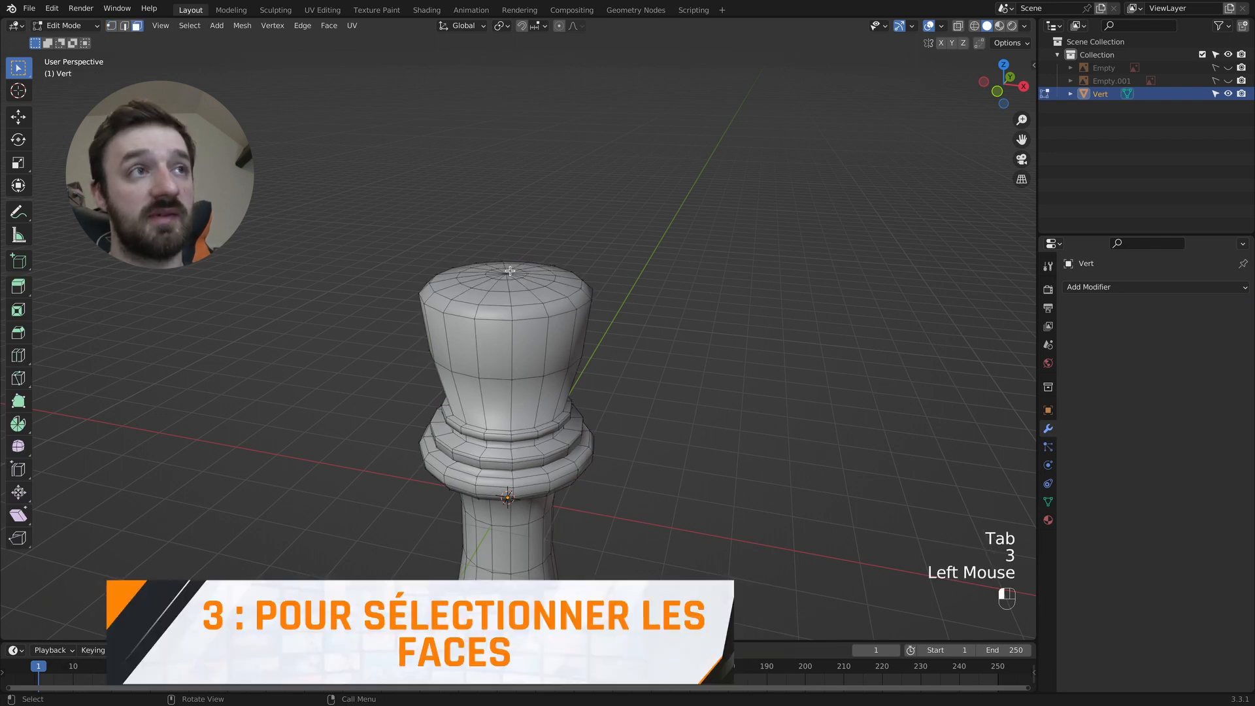
{"action": "left_click", "coordinate": [1227, 67]}
{"action": "left_click", "coordinate": [1229, 80]}
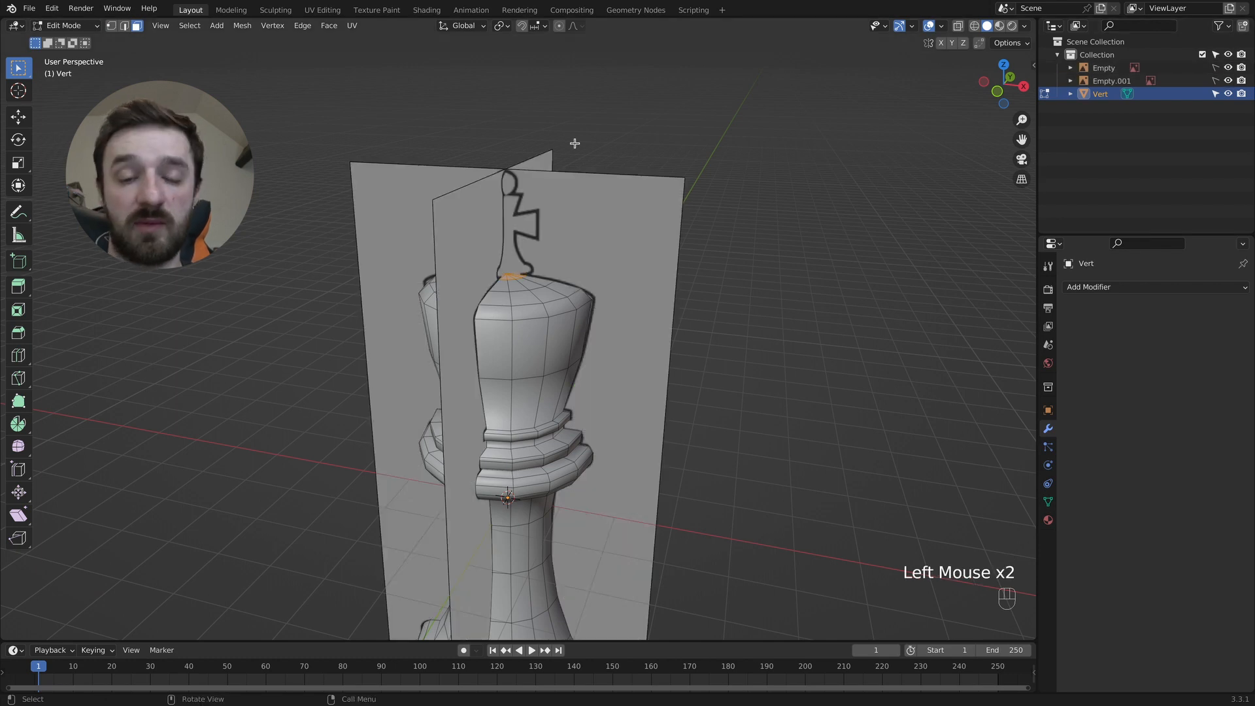
Extrude the central top faces slightly upward in front view and scale them up by about 1.2 to the cross base outline
{"action": "key", "text": "KP_1"}
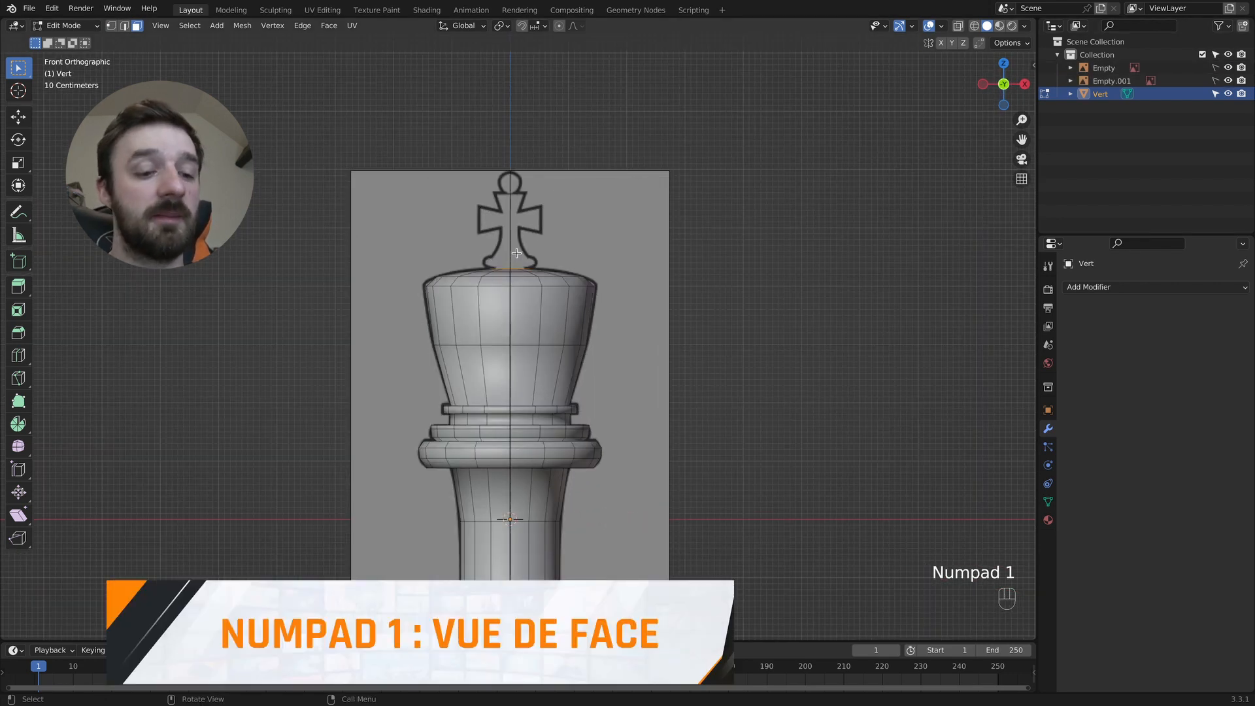
{"action": "key", "text": "e"}
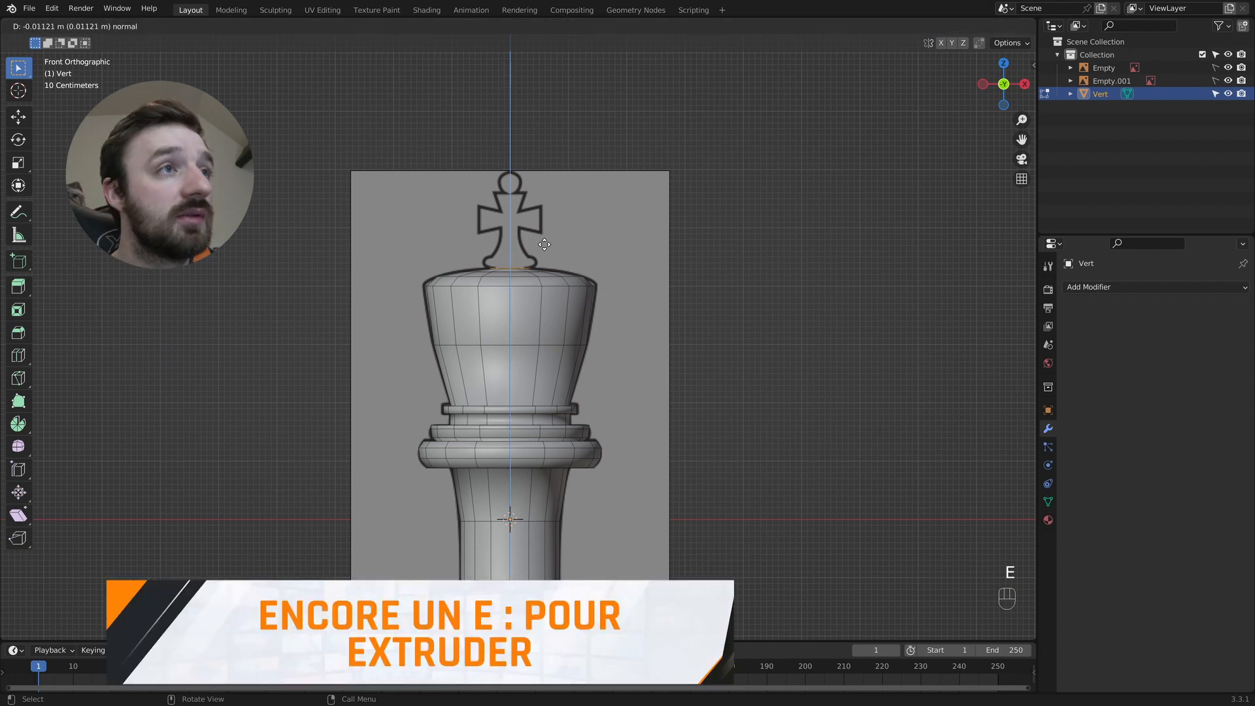
{"action": "left_click", "coordinate": [544, 243]}
{"action": "scroll", "coordinate": [566, 245], "scroll_direction": "up", "scroll_amount": 4}
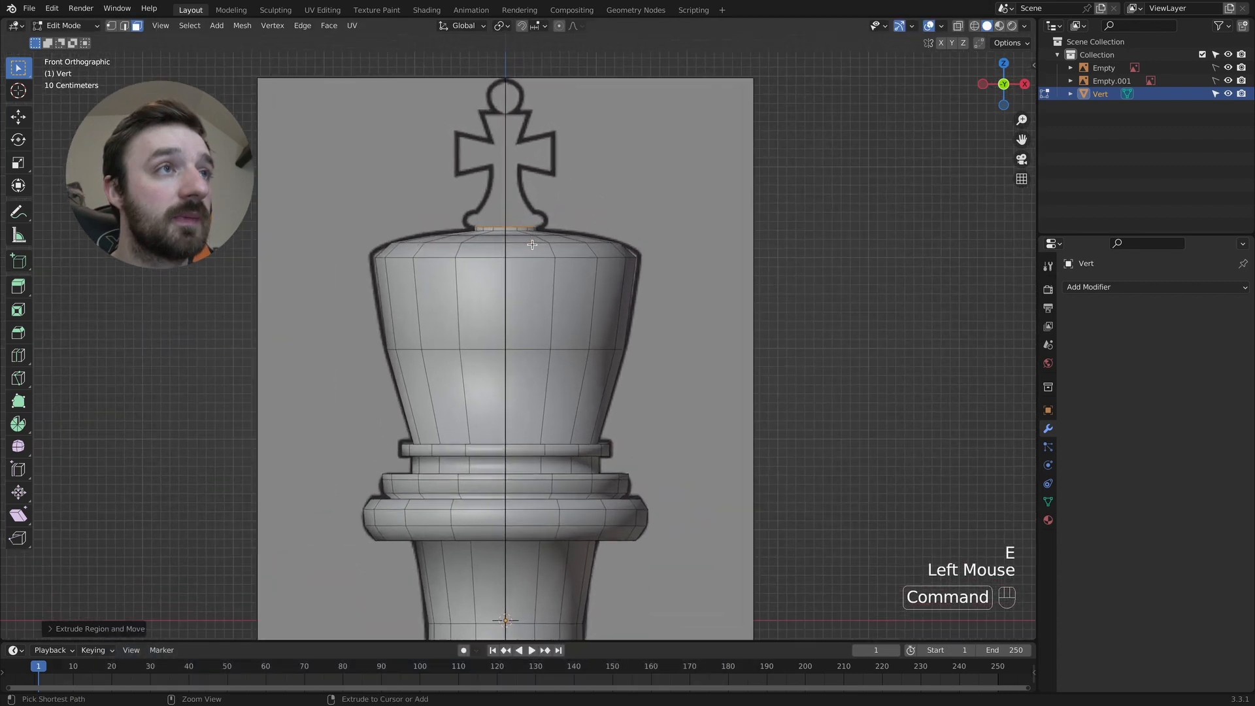
{"action": "key", "text": "s"}
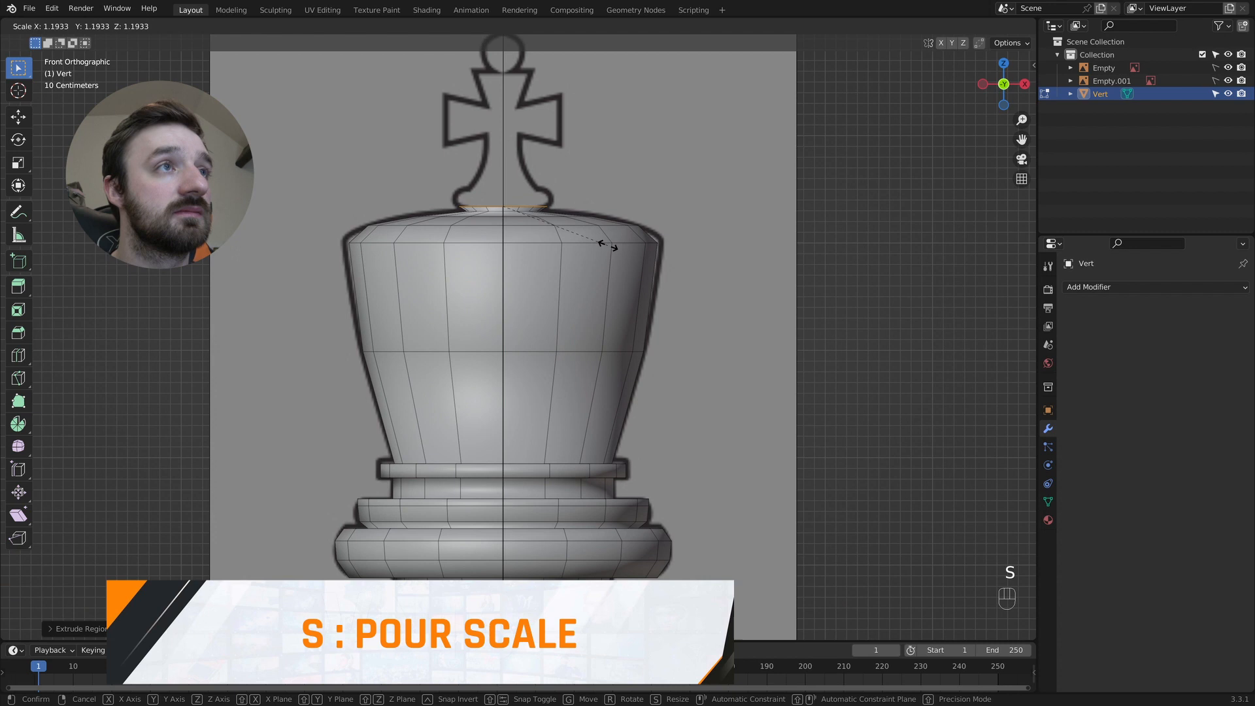
{"action": "left_click", "coordinate": [611, 245]}
Form the cross's rounded foot with two short upward extrusions, scaling the first outward and the second inward to about 0.78
{"action": "key", "text": "e"}
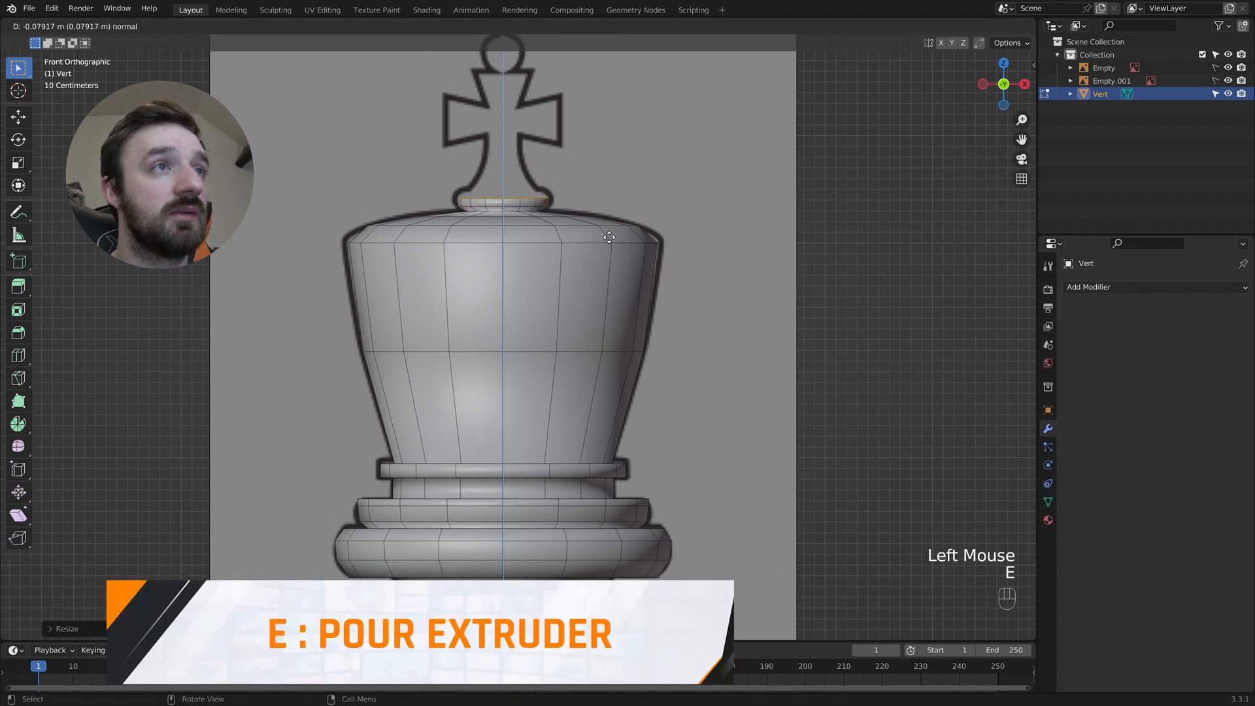
{"action": "left_click", "coordinate": [609, 241]}
{"action": "key", "text": "s"}
{"action": "left_click", "coordinate": [614, 242]}
{"action": "key", "text": "e"}
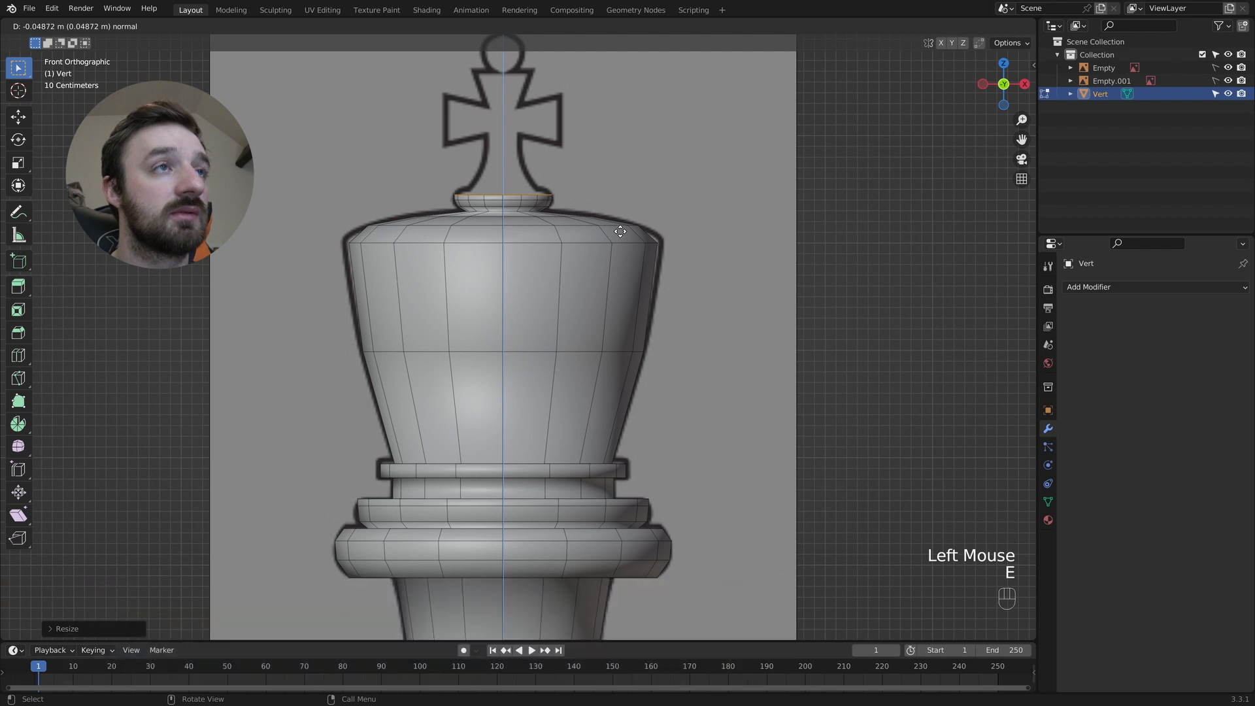
{"action": "left_click", "coordinate": [620, 230]}
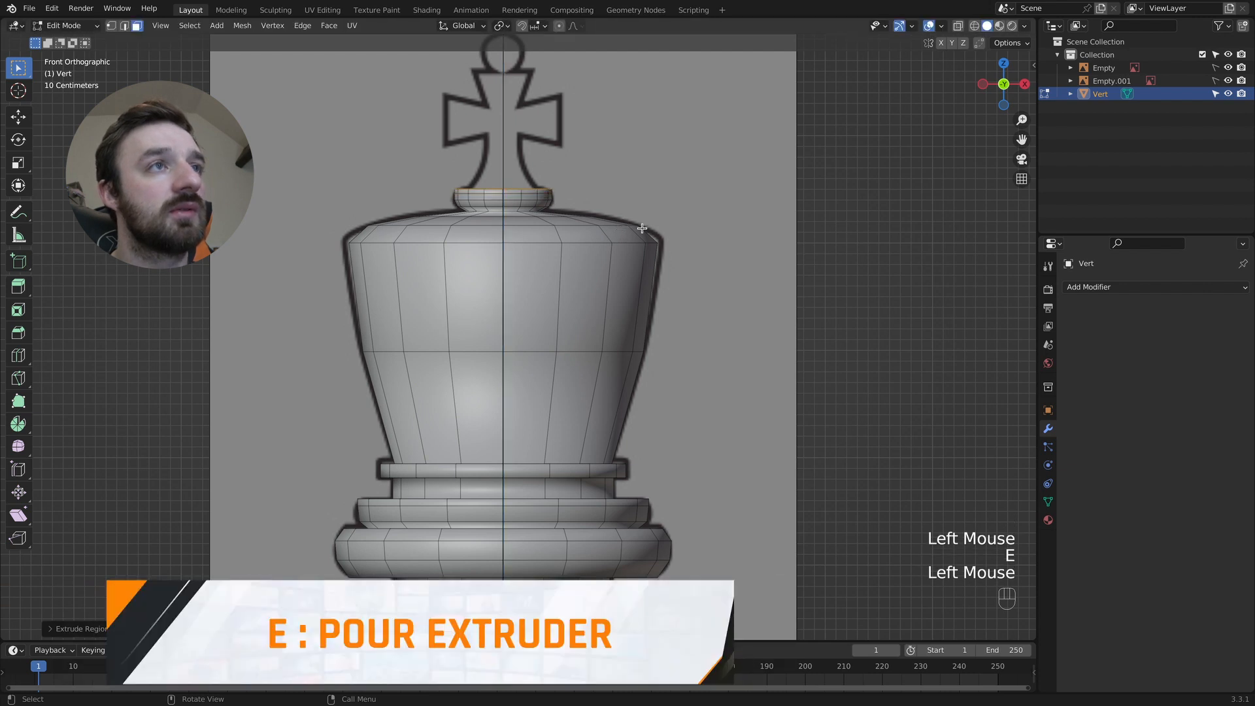
{"action": "key", "text": "s"}
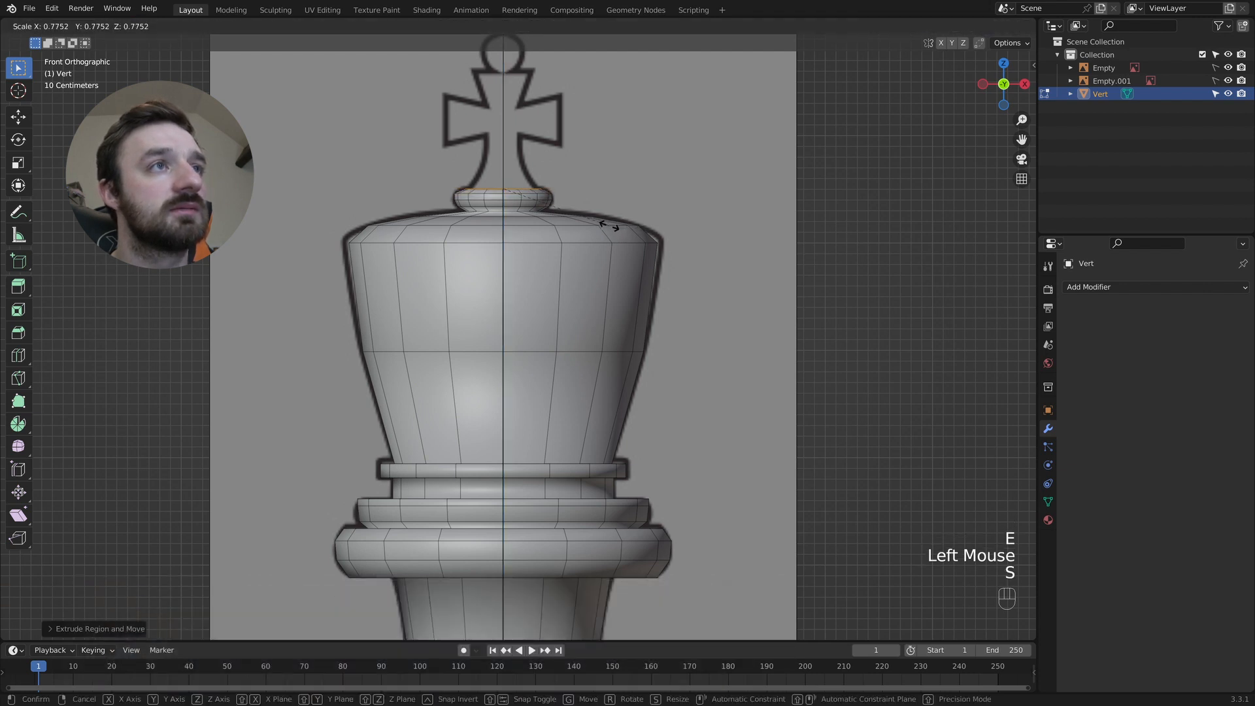
{"action": "left_click", "coordinate": [608, 225]}
Extrude the tapering stem above the foot upward in two segments, scaling each top inward to the reference outline
{"action": "key", "text": "e"}
{"action": "left_click", "coordinate": [605, 211]}
{"action": "key", "text": "s"}
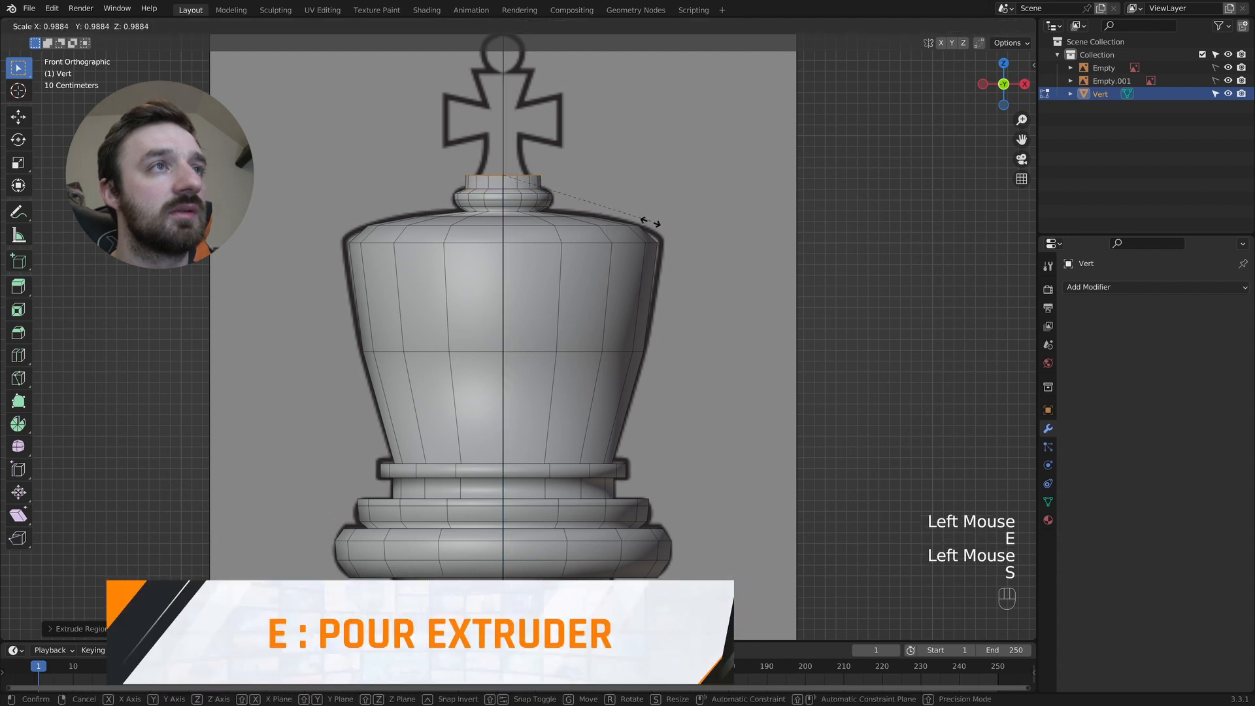
{"action": "left_click", "coordinate": [602, 218]}
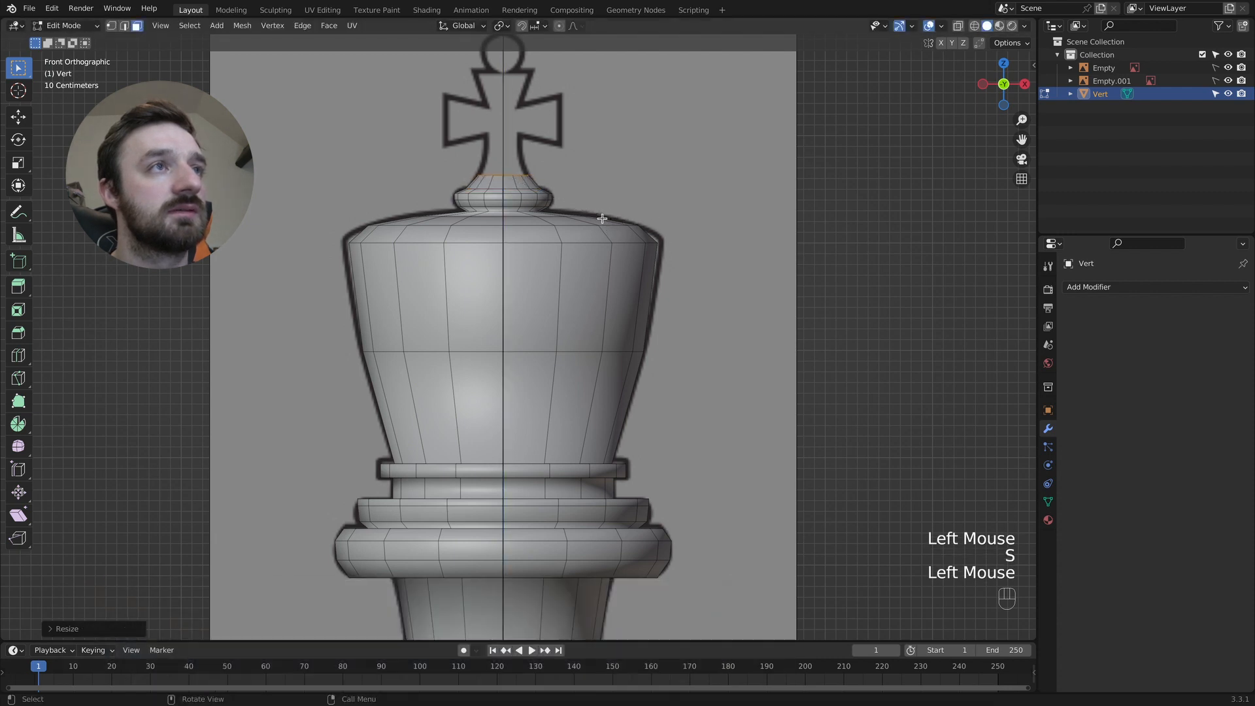
{"action": "key", "text": "e"}
{"action": "left_click", "coordinate": [593, 194]}
{"action": "key", "text": "s"}
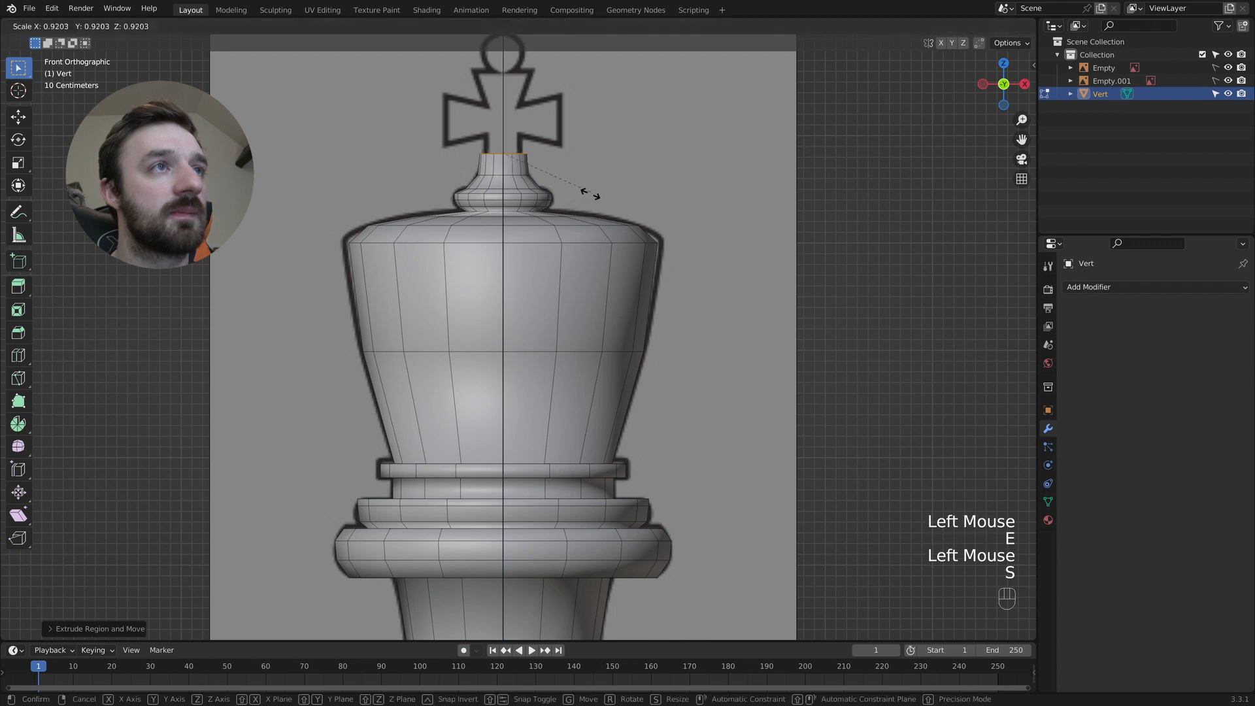
{"action": "left_click", "coordinate": [572, 191]}
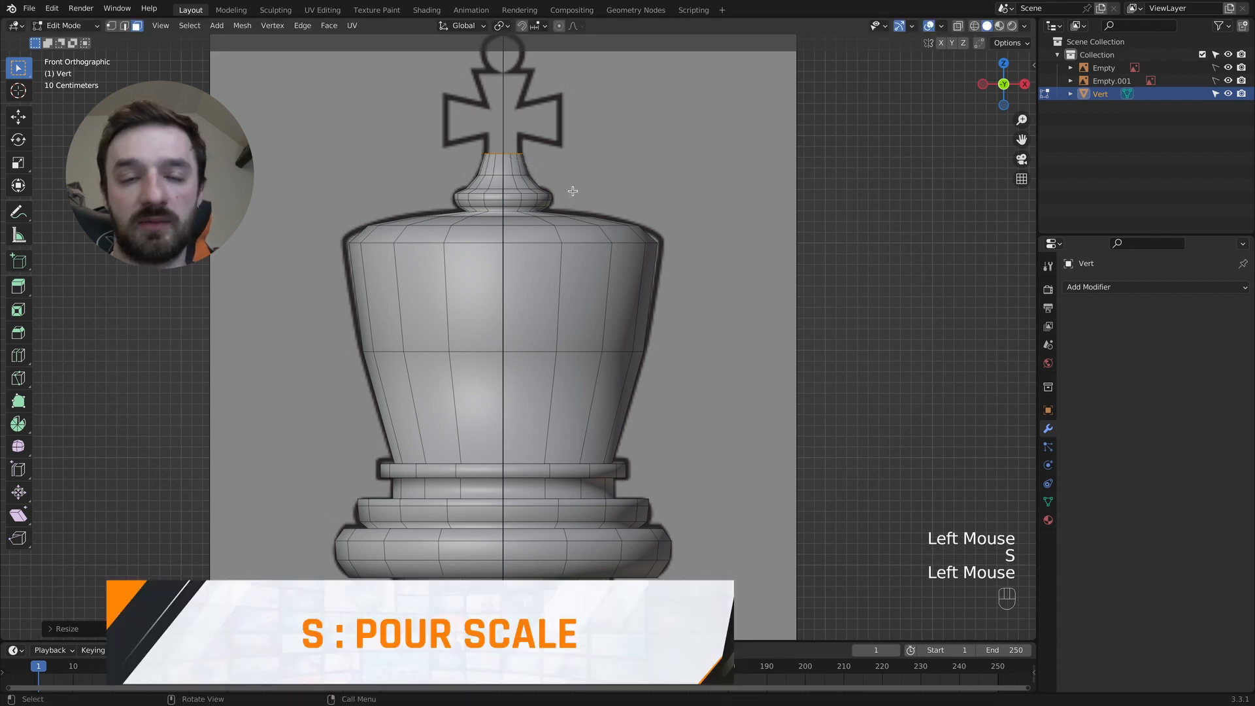
Compare the stem with the side reference, and extrude it straight up in front view in two segments through the cross arms' height
{"action": "key", "text": "KP_3"}
{"action": "key", "text": "KP_1"}
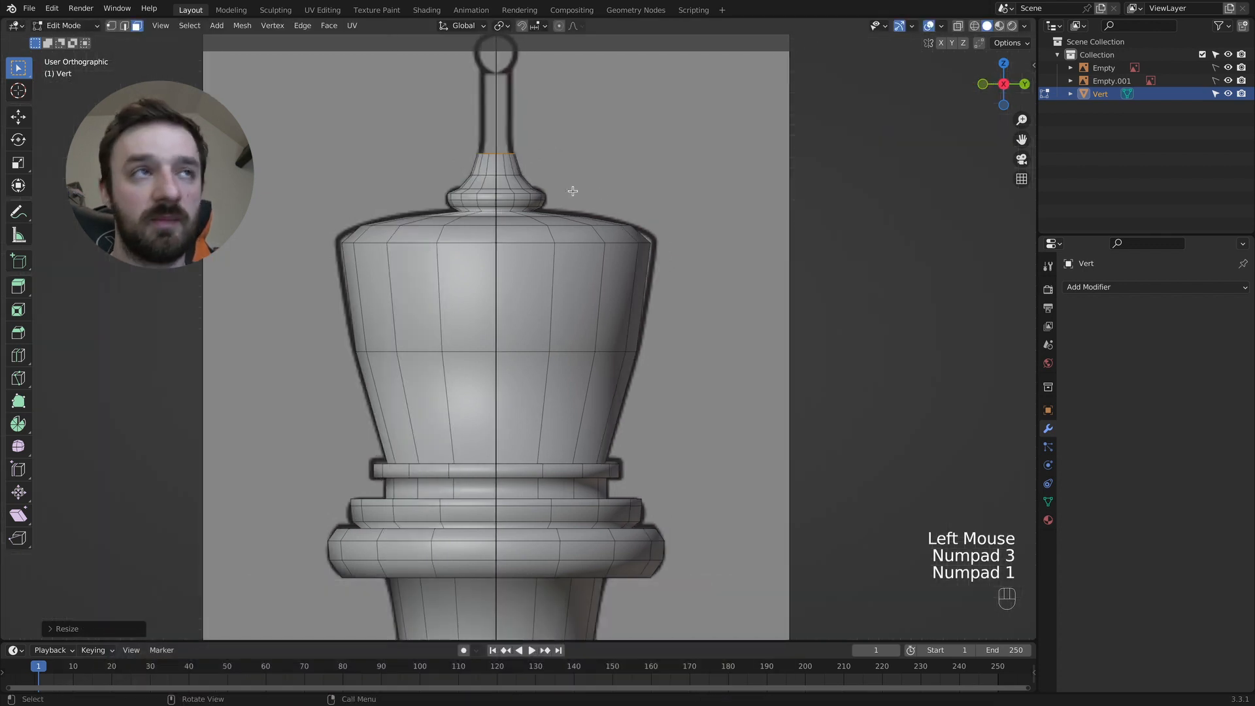
{"action": "key", "text": "e"}
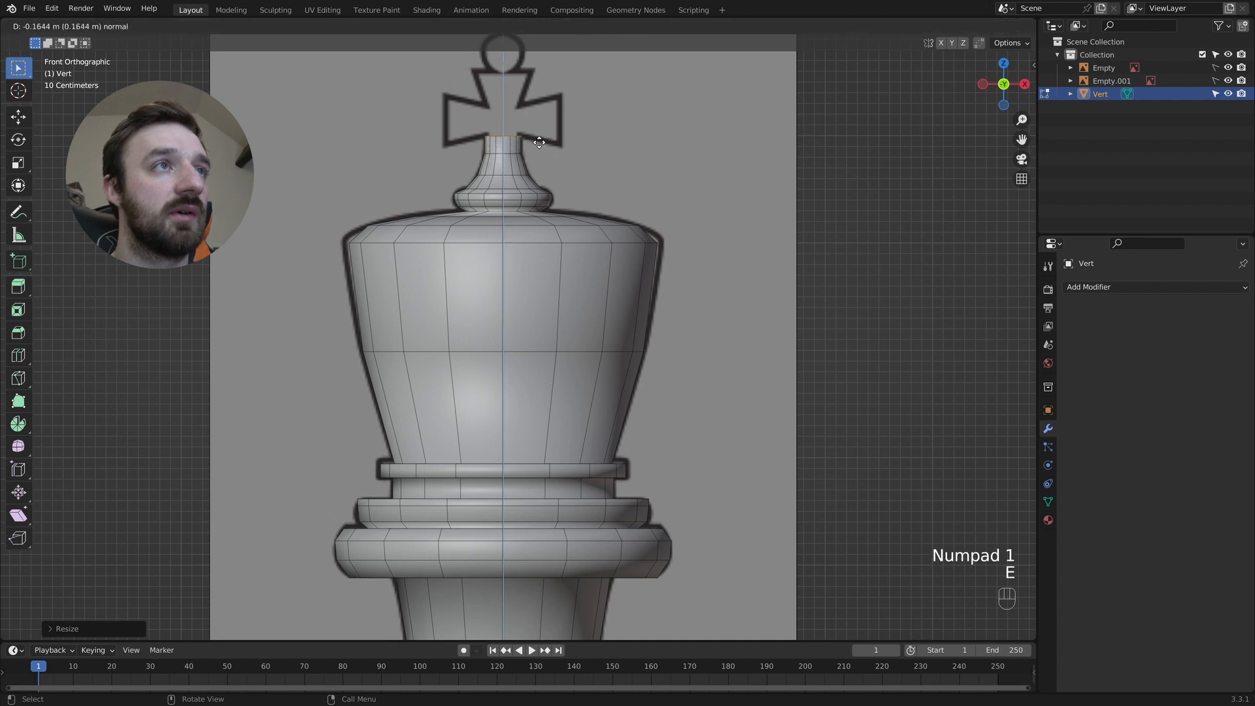
{"action": "left_click", "coordinate": [538, 140]}
{"action": "key", "text": "e"}
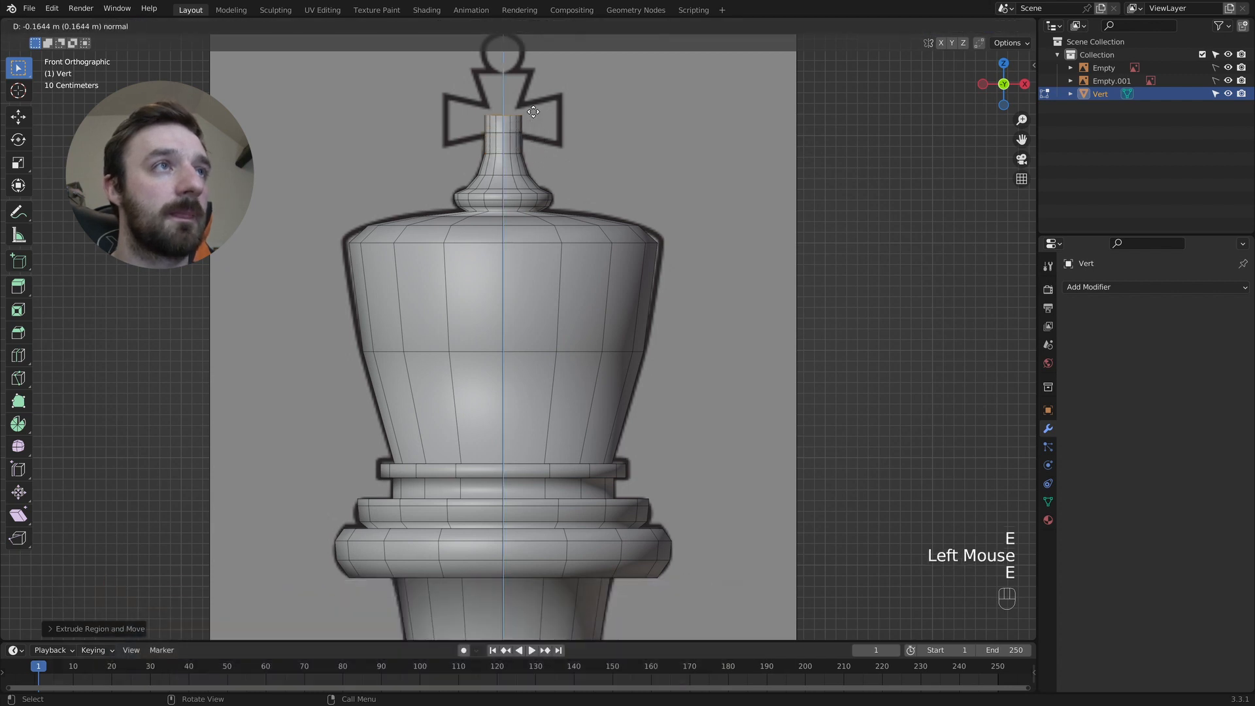
{"action": "left_click", "coordinate": [534, 107]}
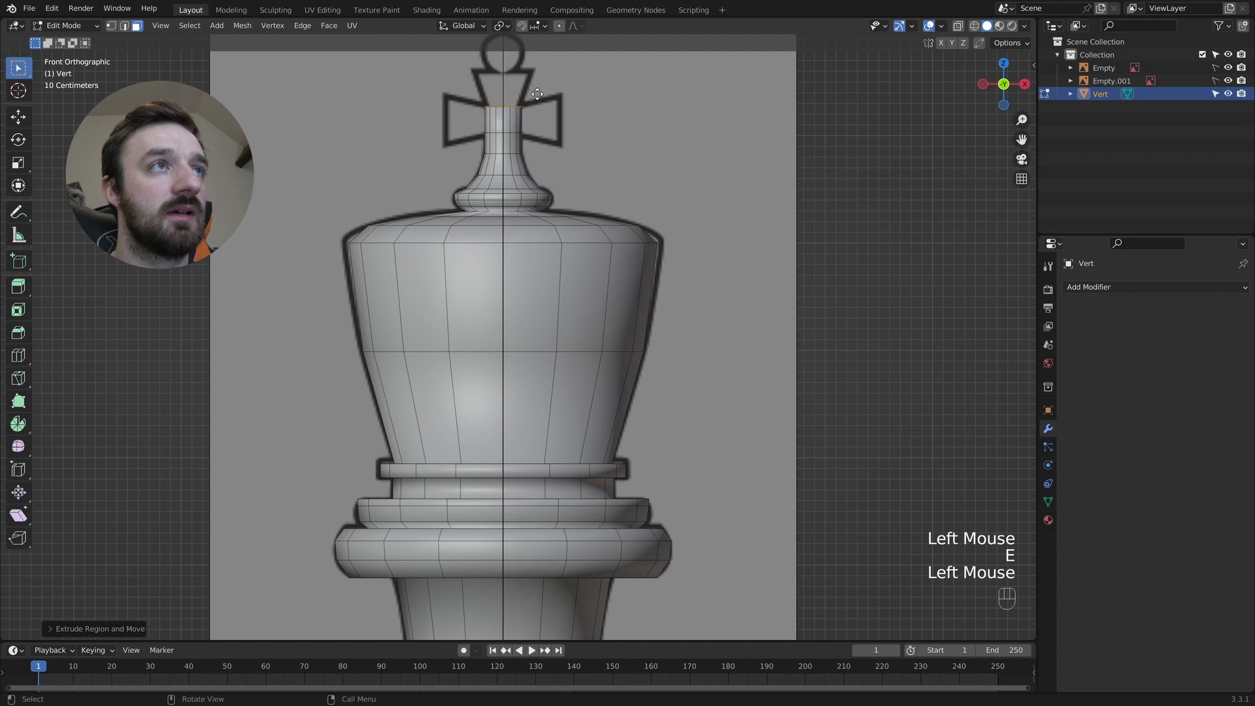
Extrude the cross's top segment up to just below the ball and scale its top face outward to the flared outline
{"action": "key", "text": "e"}
{"action": "left_click", "coordinate": [537, 59]}
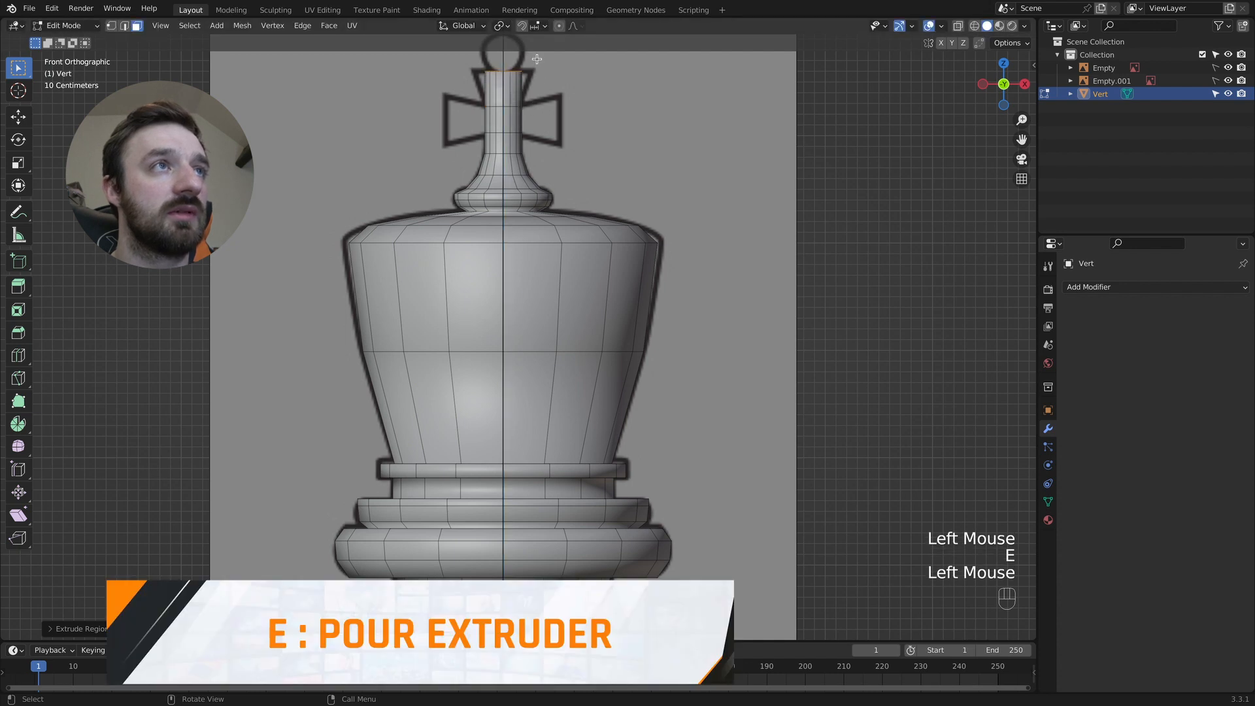
{"action": "key", "text": "s"}
{"action": "left_click", "coordinate": [555, 62]}
{"action": "middle_click_drag", "start_coordinate": [555, 66], "coordinate": [533, 122], "text": "shift"}
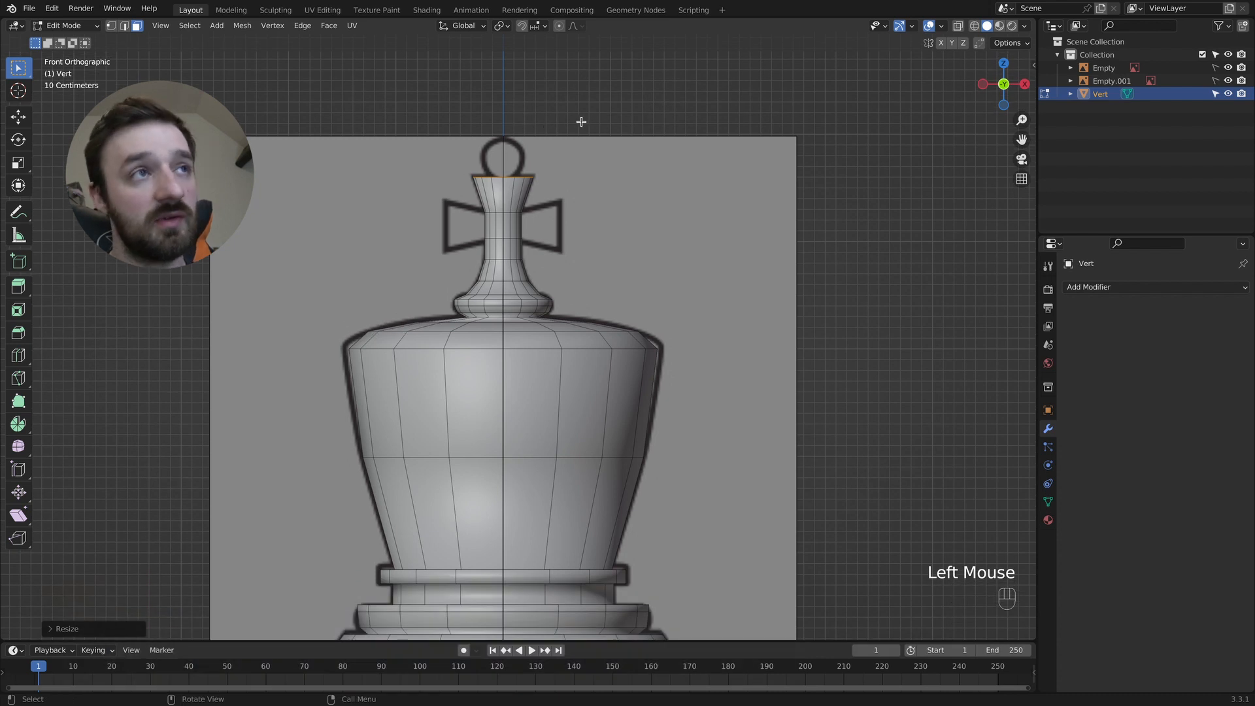
Inset the cross's top face, extrude the inset upward about 0.05 m and scale it slightly outward to start the ball
{"action": "key", "text": "i"}
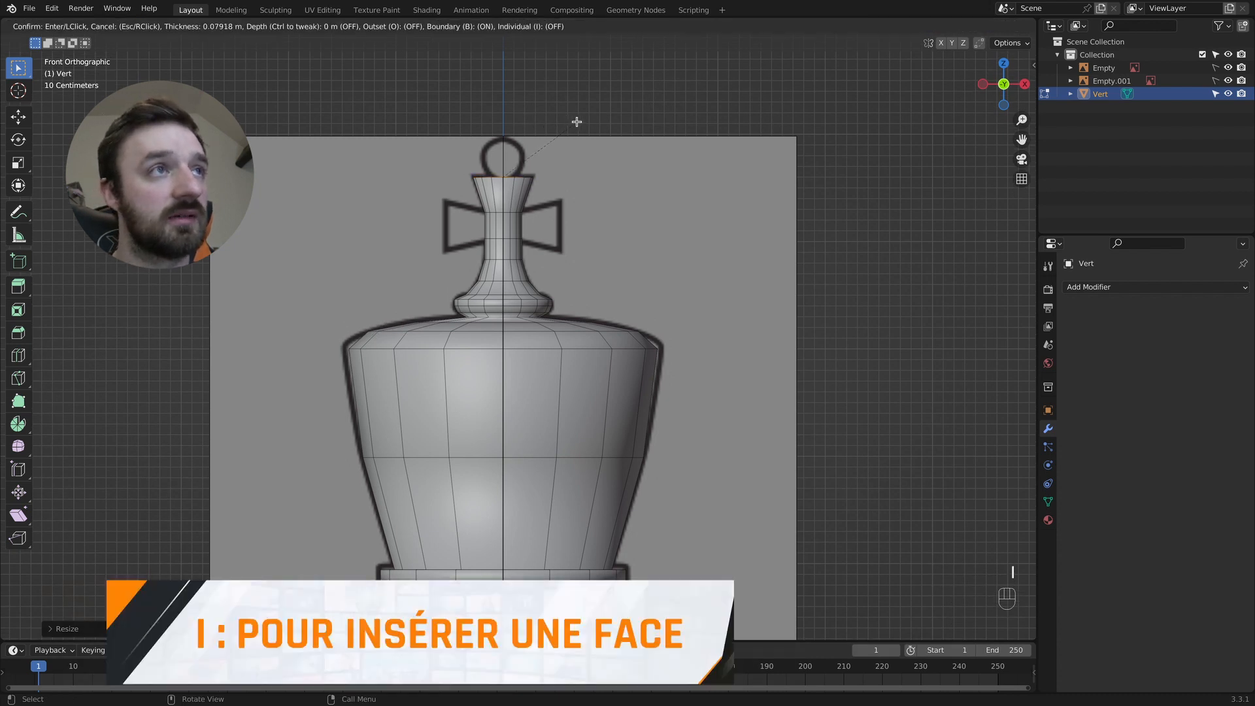
{"action": "left_click", "coordinate": [573, 121]}
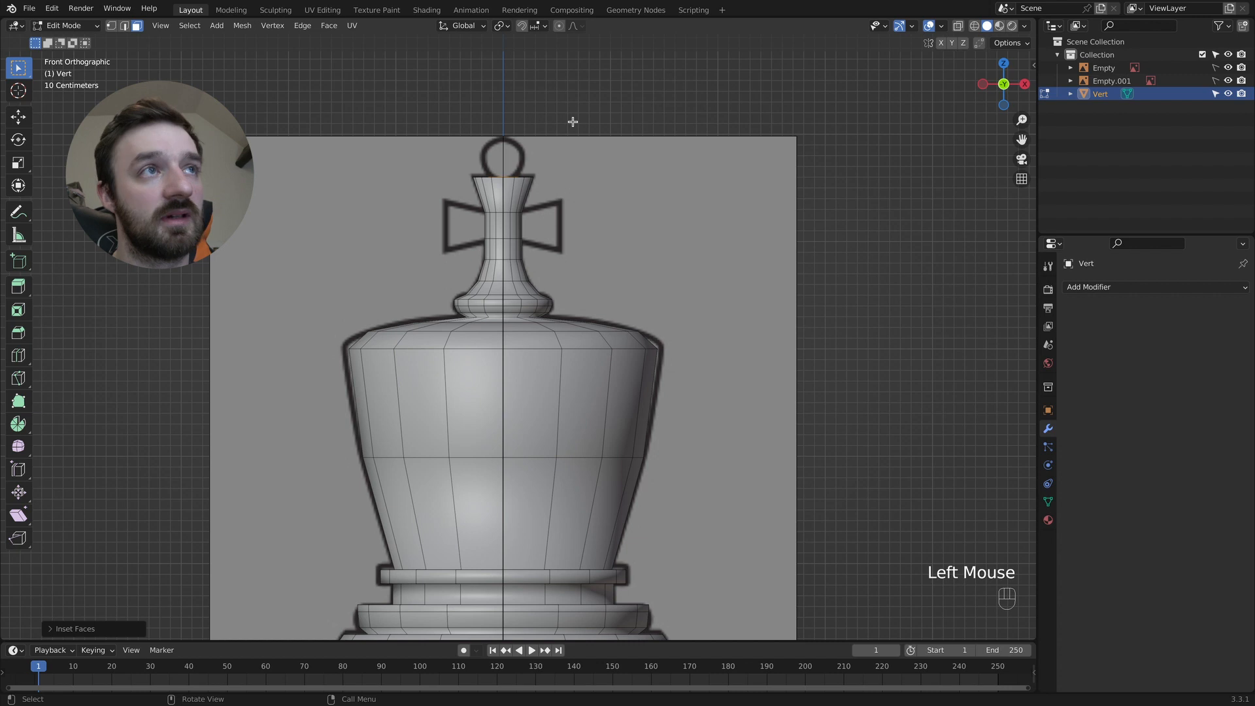
{"action": "key", "text": "e"}
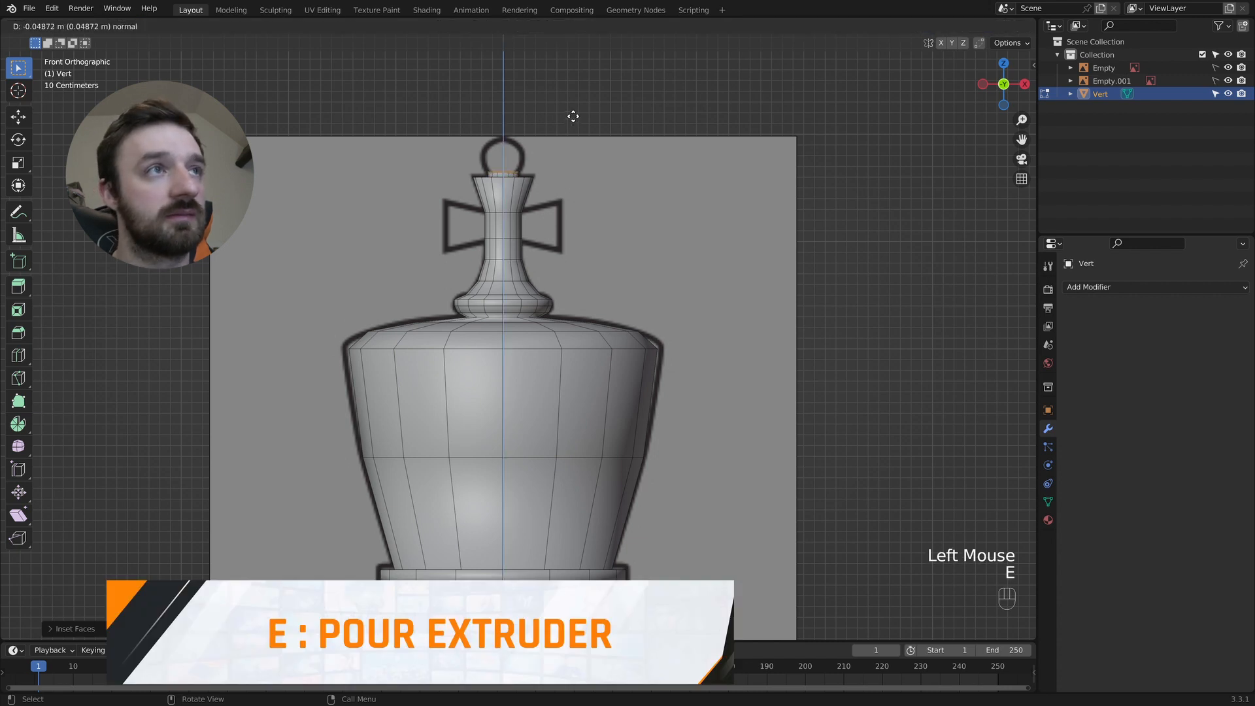
{"action": "left_click", "coordinate": [572, 116]}
{"action": "key", "text": "s"}
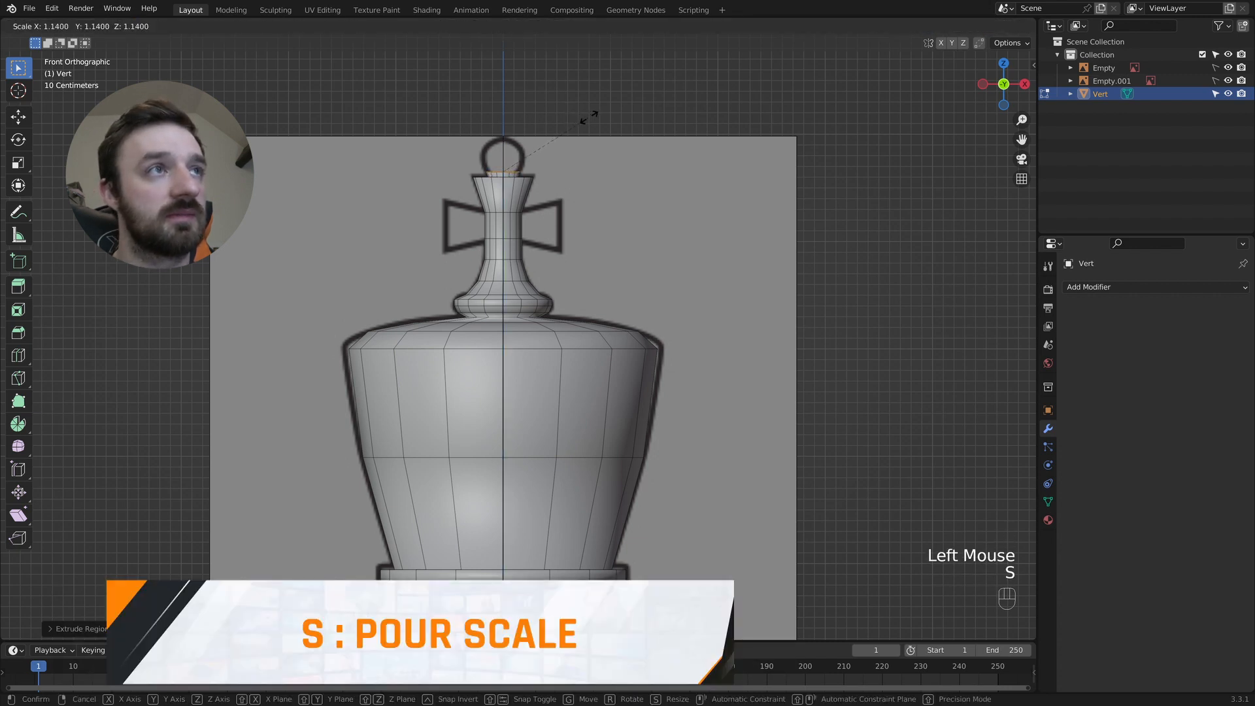
{"action": "left_click", "coordinate": [581, 115]}
Extrude the ball's lower half upward in two segments, scaling each top face outward to the reference circle
{"action": "key", "text": "e"}
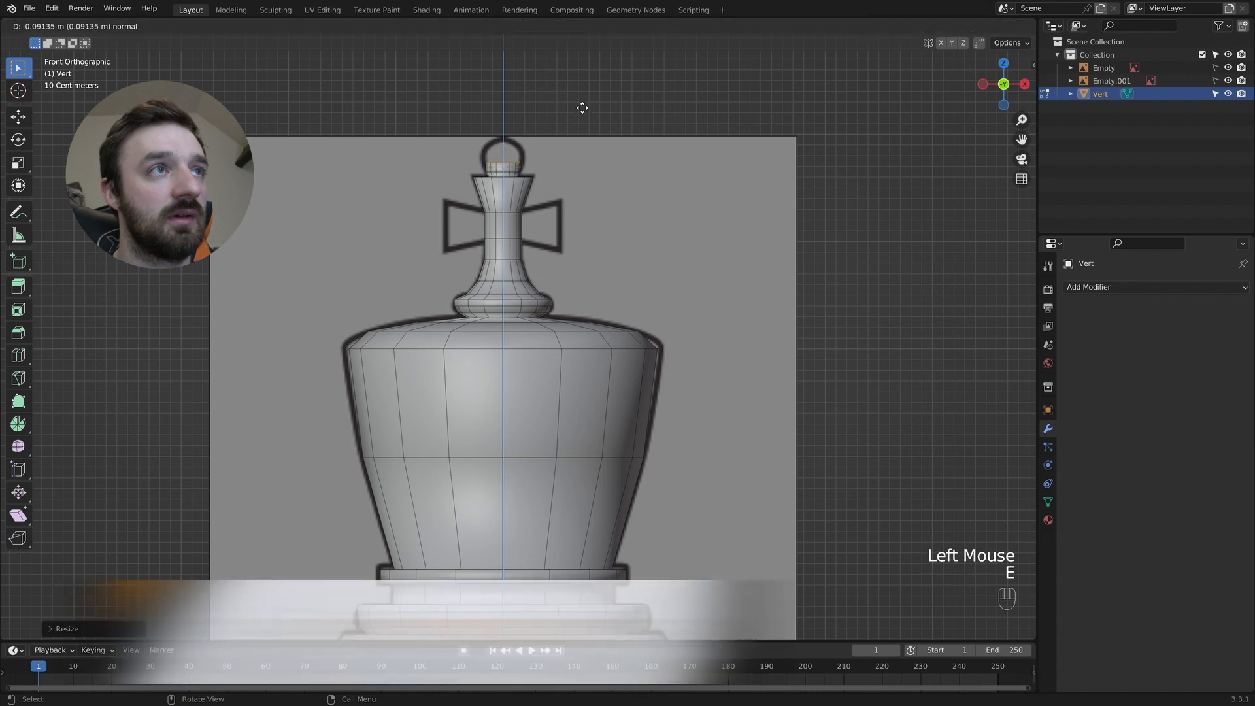
{"action": "left_click", "coordinate": [581, 108]}
{"action": "key", "text": "s"}
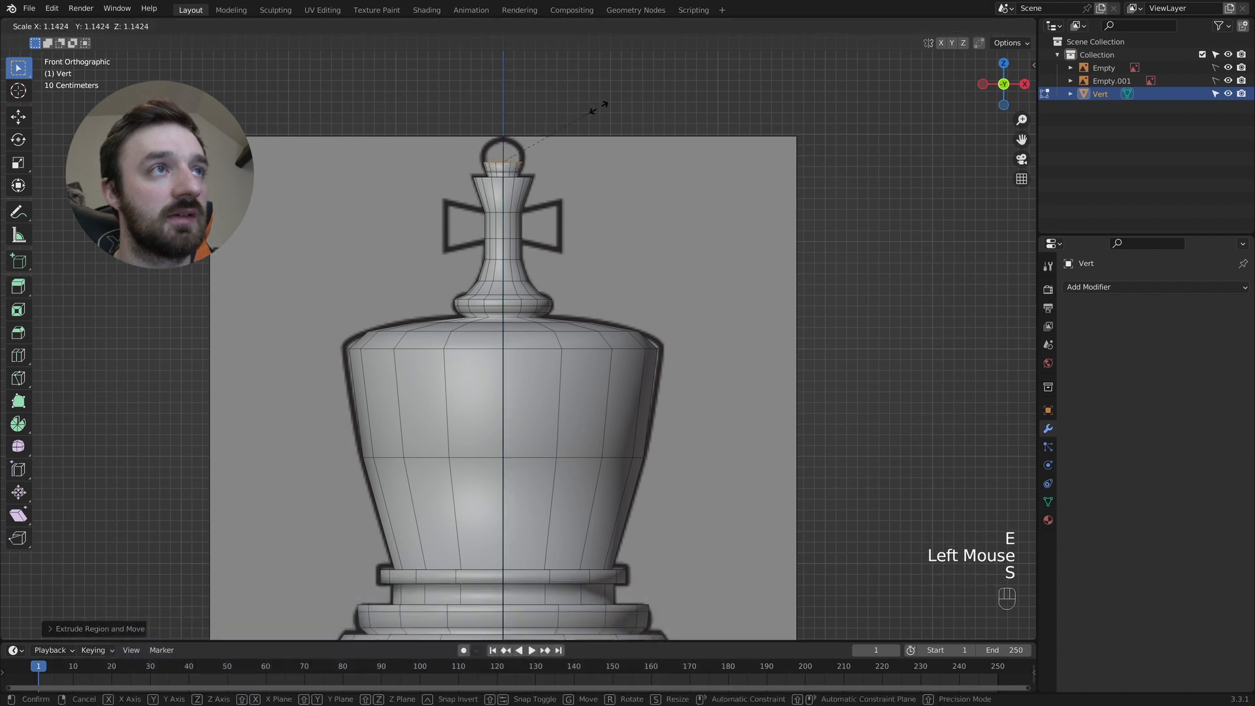
{"action": "left_click", "coordinate": [592, 106]}
{"action": "key", "text": "e"}
{"action": "left_click", "coordinate": [593, 101]}
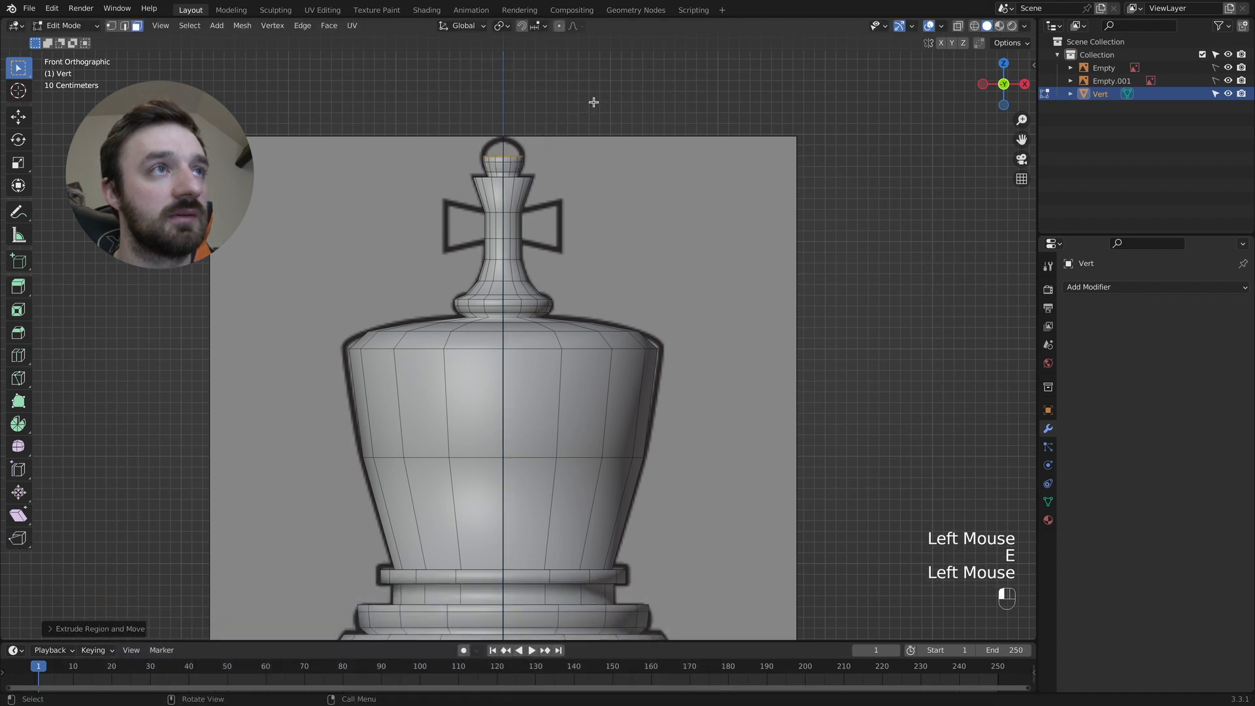
{"action": "key", "text": "s"}
{"action": "left_click", "coordinate": [603, 99]}
Extrude the ball's upper half upward in three segments, scaling each top face inward to follow the reference circle
{"action": "key", "text": "e"}
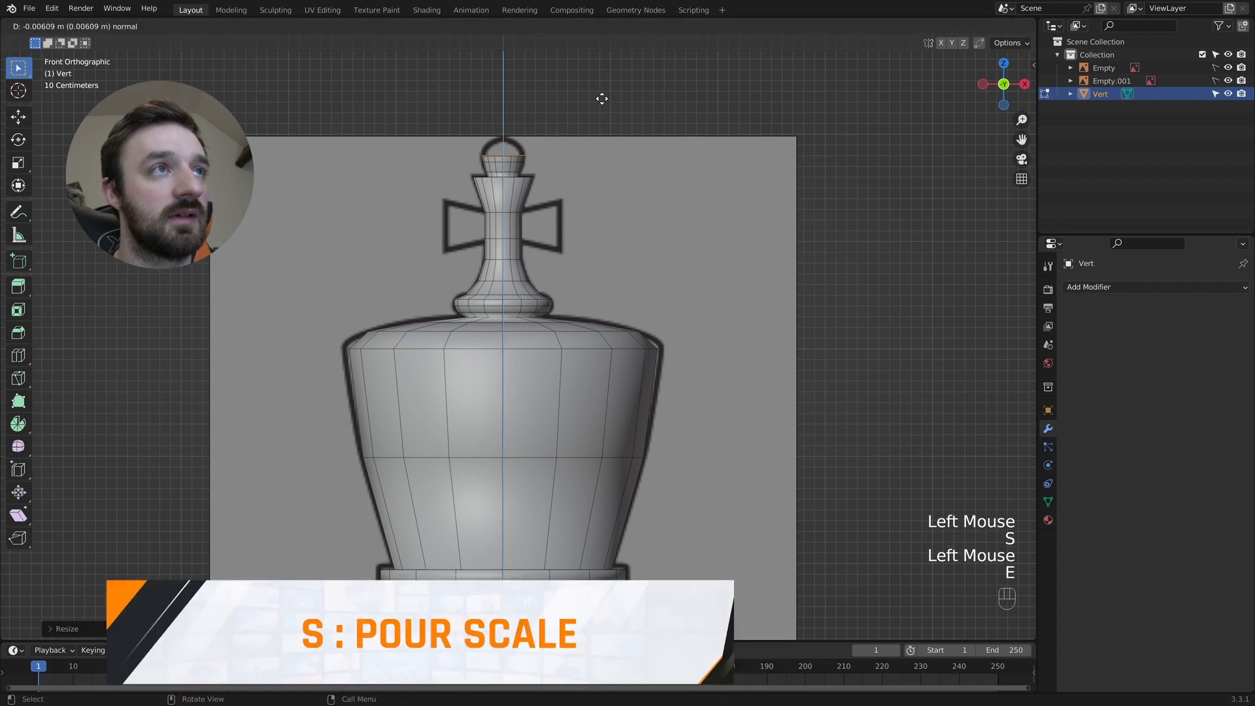
{"action": "left_click", "coordinate": [602, 92]}
{"action": "key", "text": "s"}
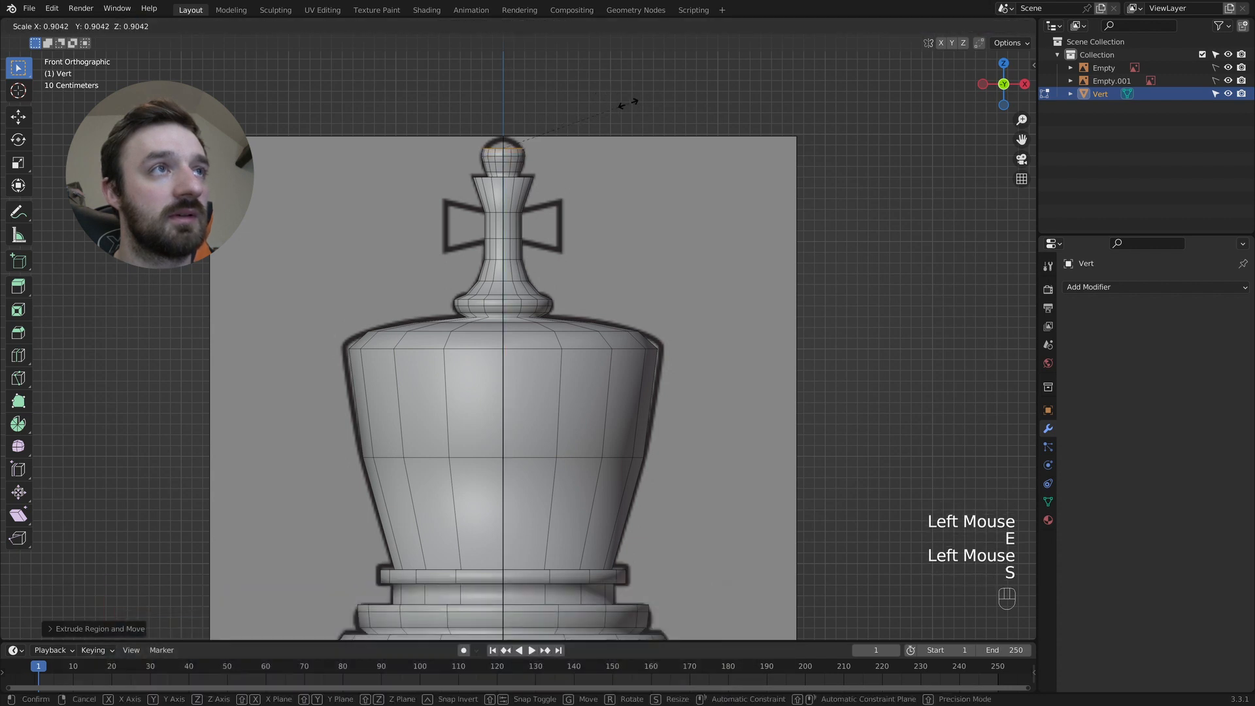
{"action": "left_click", "coordinate": [628, 103]}
{"action": "key", "text": "e"}
{"action": "key", "text": "s"}
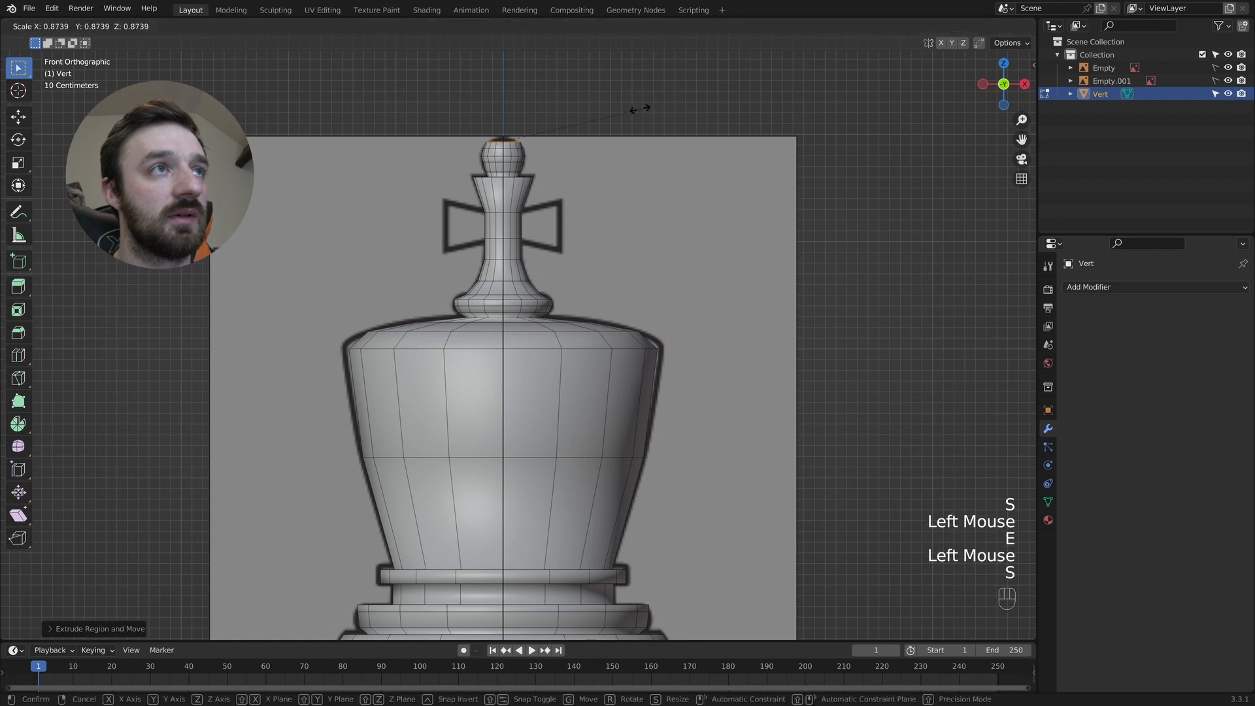
{"action": "left_click", "coordinate": [616, 109]}
{"action": "key", "text": "e"}
{"action": "left_click", "coordinate": [611, 112]}
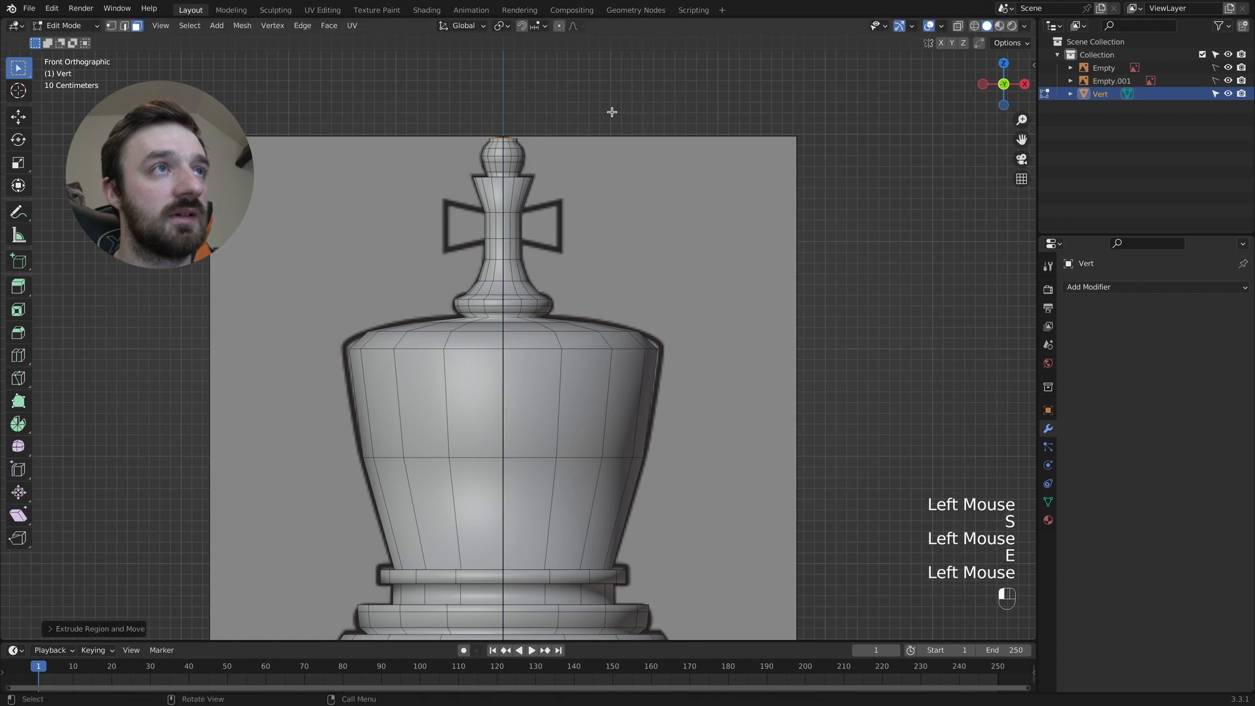
{"action": "key", "text": "s"}
{"action": "left_click", "coordinate": [581, 125]}
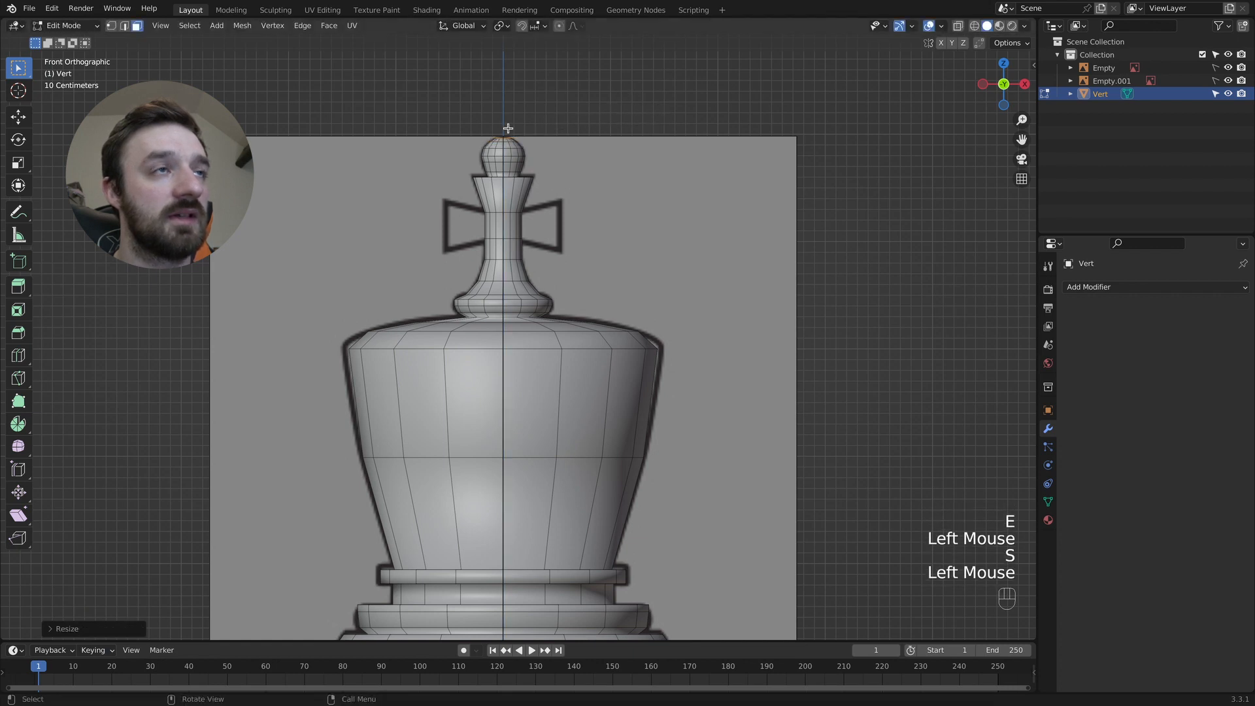
Close the ball's top by extruding its last face in place, scaling it inward and merging it to a single point
{"action": "scroll", "coordinate": [492, 135], "scroll_direction": "up", "scroll_amount": 6, "text": "super"}
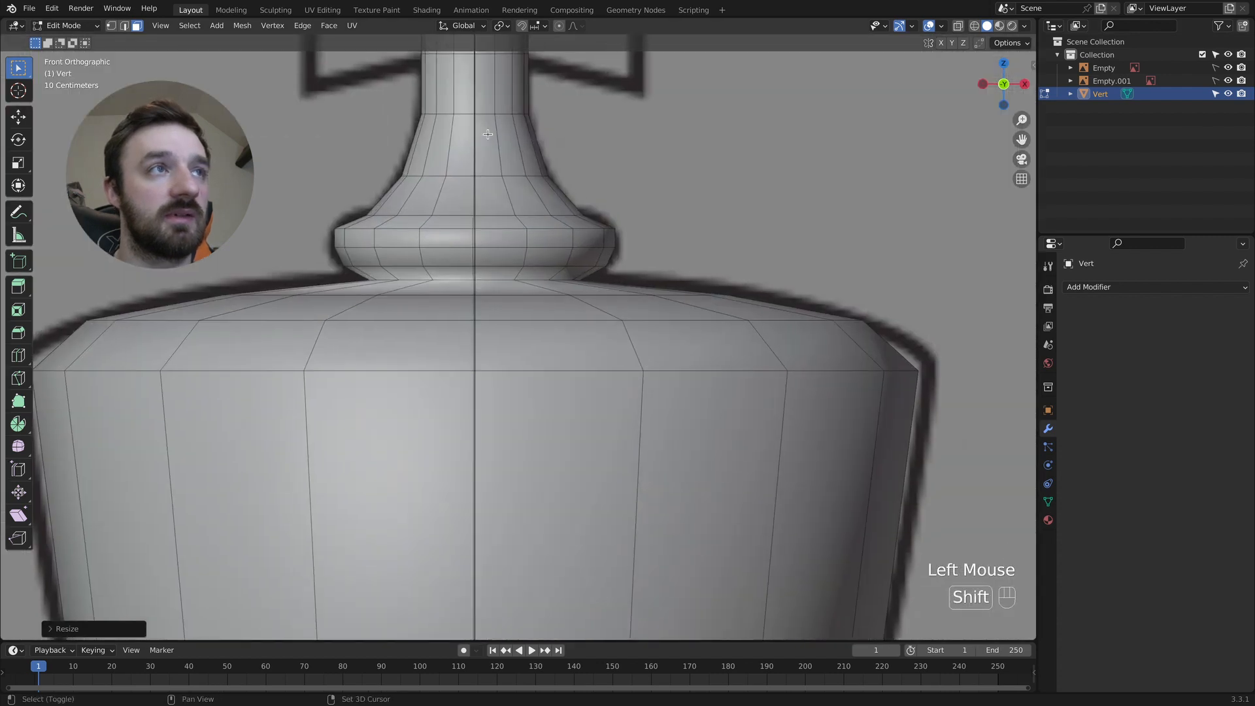
{"action": "scroll", "coordinate": [493, 135], "scroll_direction": "up", "scroll_amount": 5, "text": "shift"}
{"action": "scroll", "coordinate": [492, 135], "scroll_direction": "up", "scroll_amount": 5, "text": "shift"}
{"action": "scroll", "coordinate": [498, 130], "scroll_direction": "right", "scroll_amount": 5}
{"action": "scroll", "coordinate": [499, 130], "scroll_direction": "left", "scroll_amount": 4}
{"action": "scroll", "coordinate": [499, 130], "scroll_direction": "up", "scroll_amount": 5}
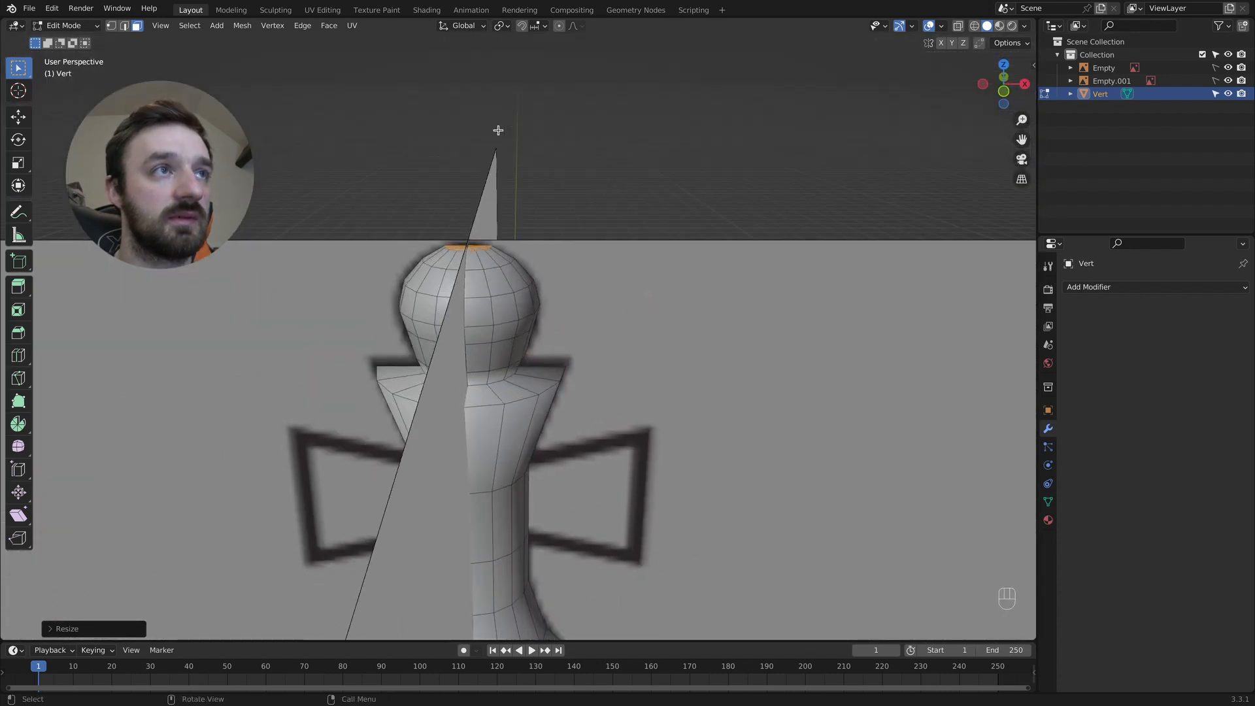
{"action": "key", "text": "e"}
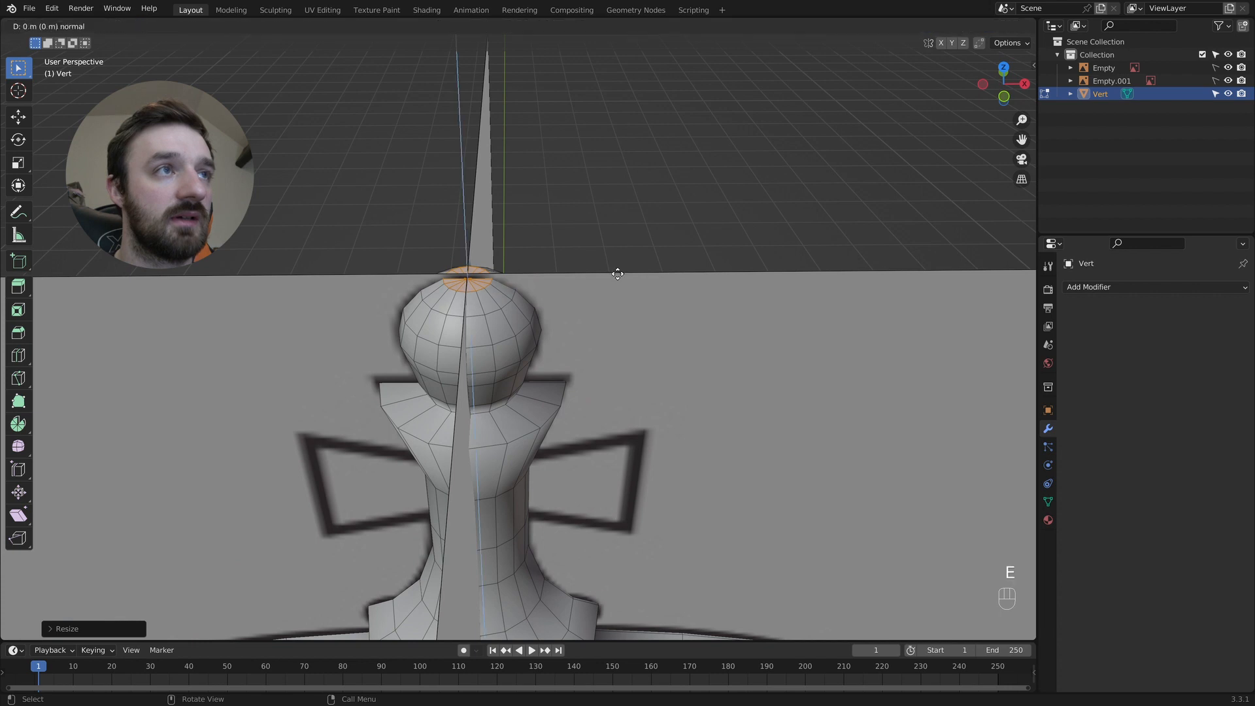
{"action": "left_click", "coordinate": [618, 273]}
{"action": "key", "text": "s"}
{"action": "left_click", "coordinate": [581, 272]}
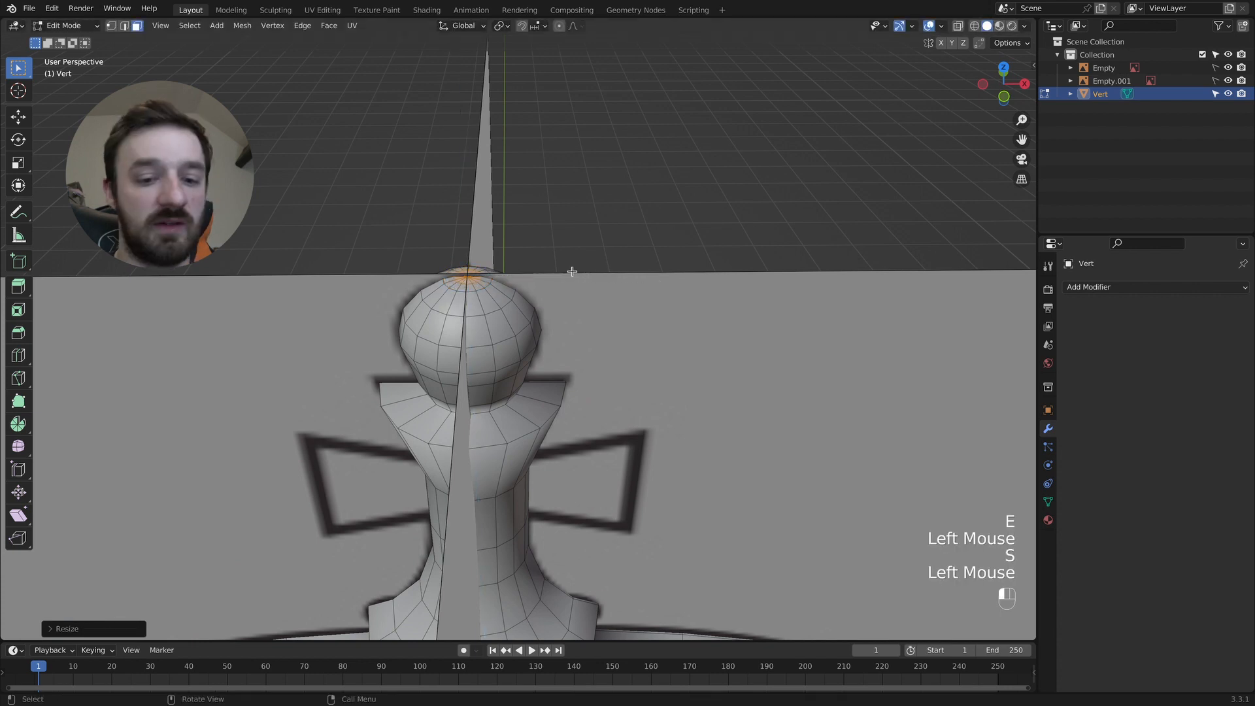
{"action": "key", "text": "m"}
{"action": "left_click", "coordinate": [571, 272]}
{"action": "scroll", "coordinate": [543, 268], "scroll_direction": "down", "scroll_amount": 5}
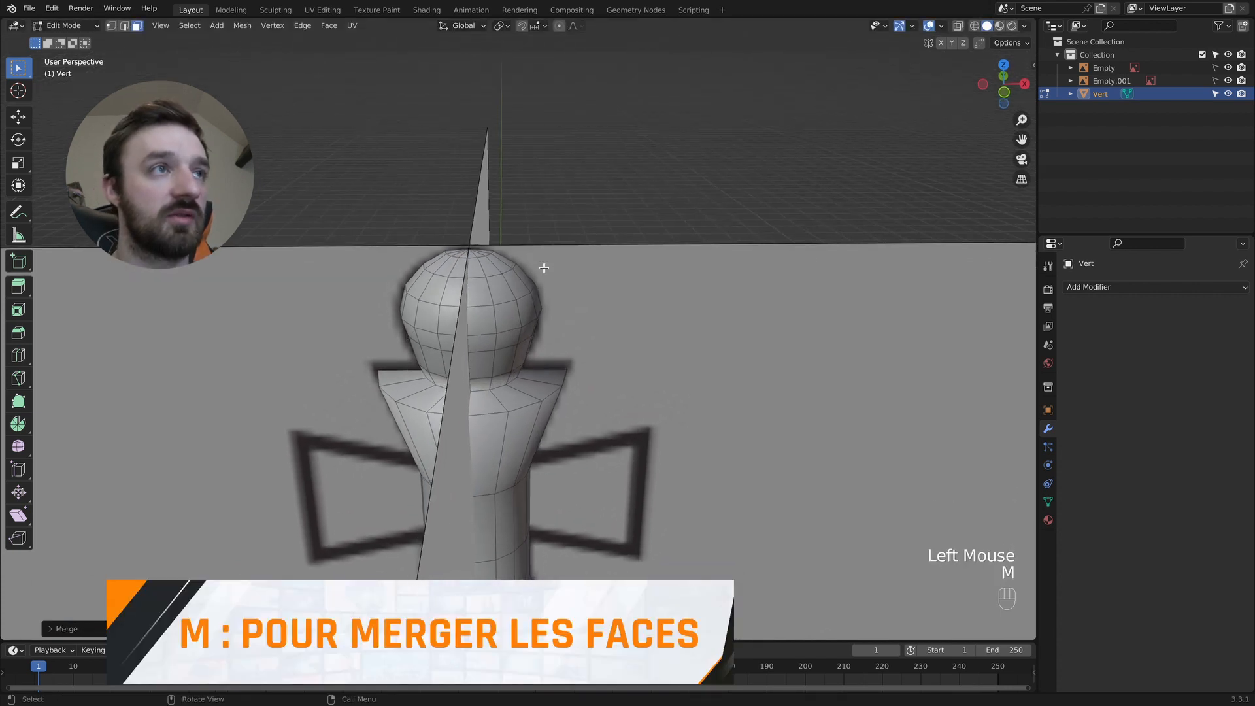
In side view, slide the edge loop just below the ball's widest part downward and scale it outward to about 1.11
{"action": "key", "text": "KP_3"}
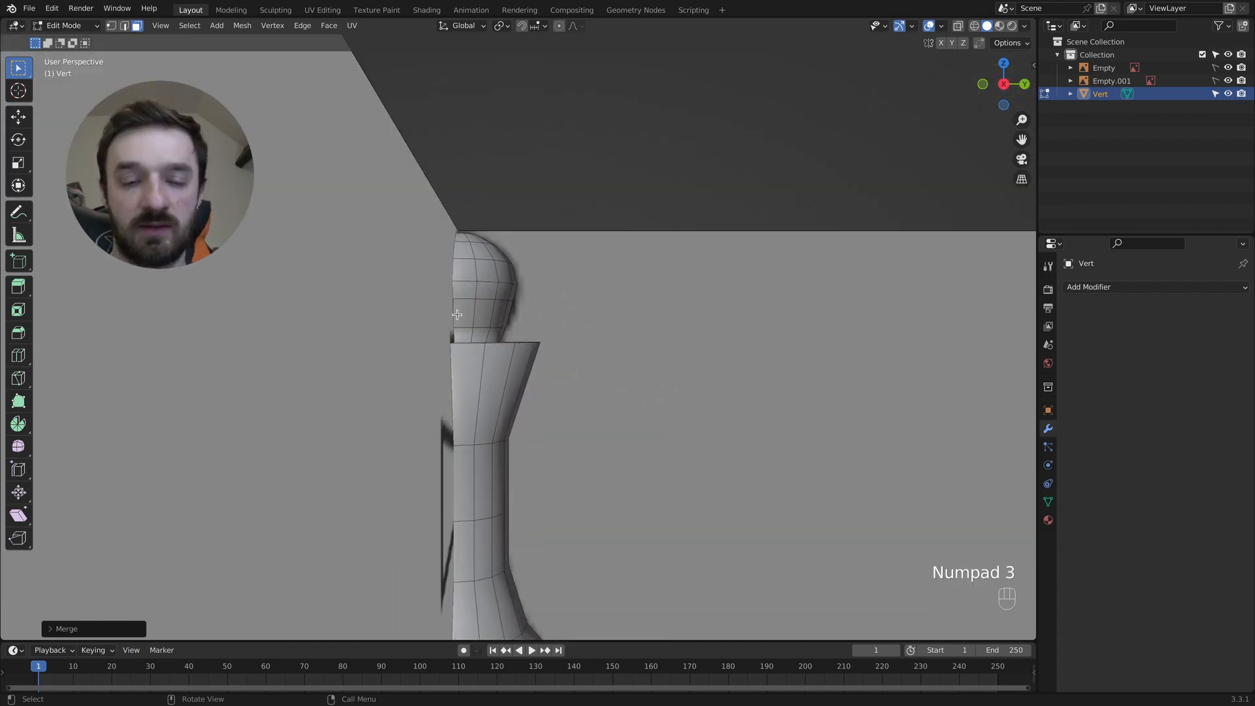
{"action": "key", "text": "KP_3"}
{"action": "left_click", "coordinate": [444, 301]}
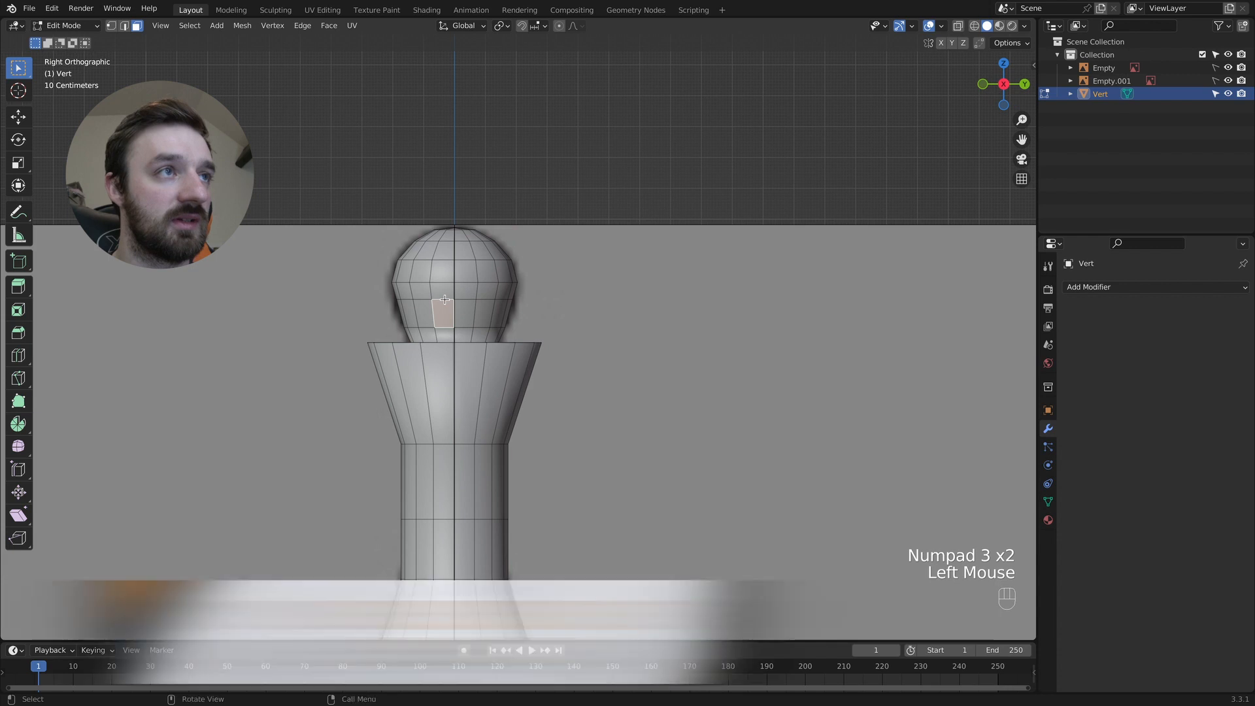
{"action": "key", "text": "2"}
{"action": "left_click", "coordinate": [444, 299]}
{"action": "double_click", "coordinate": [494, 301], "text": "alt+shift"}
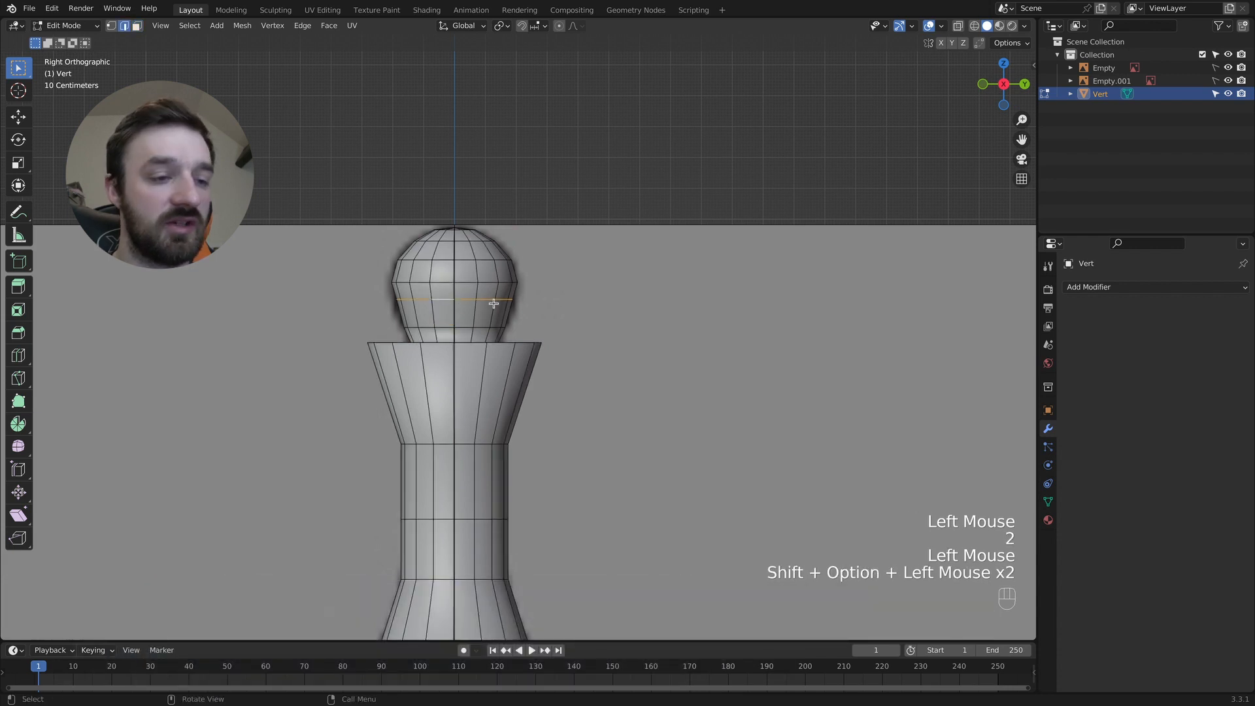
{"action": "key", "text": "g"}
{"action": "key", "text": "g"}
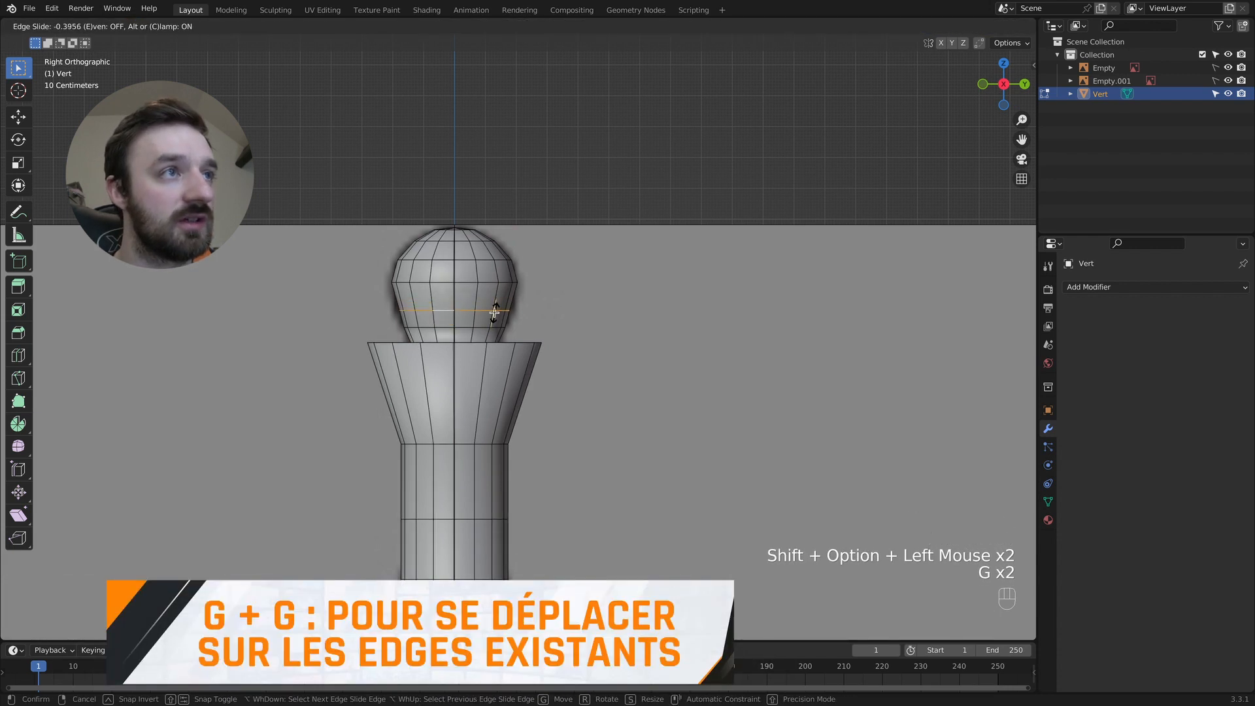
{"action": "left_click", "coordinate": [495, 312]}
{"action": "key", "text": "s"}
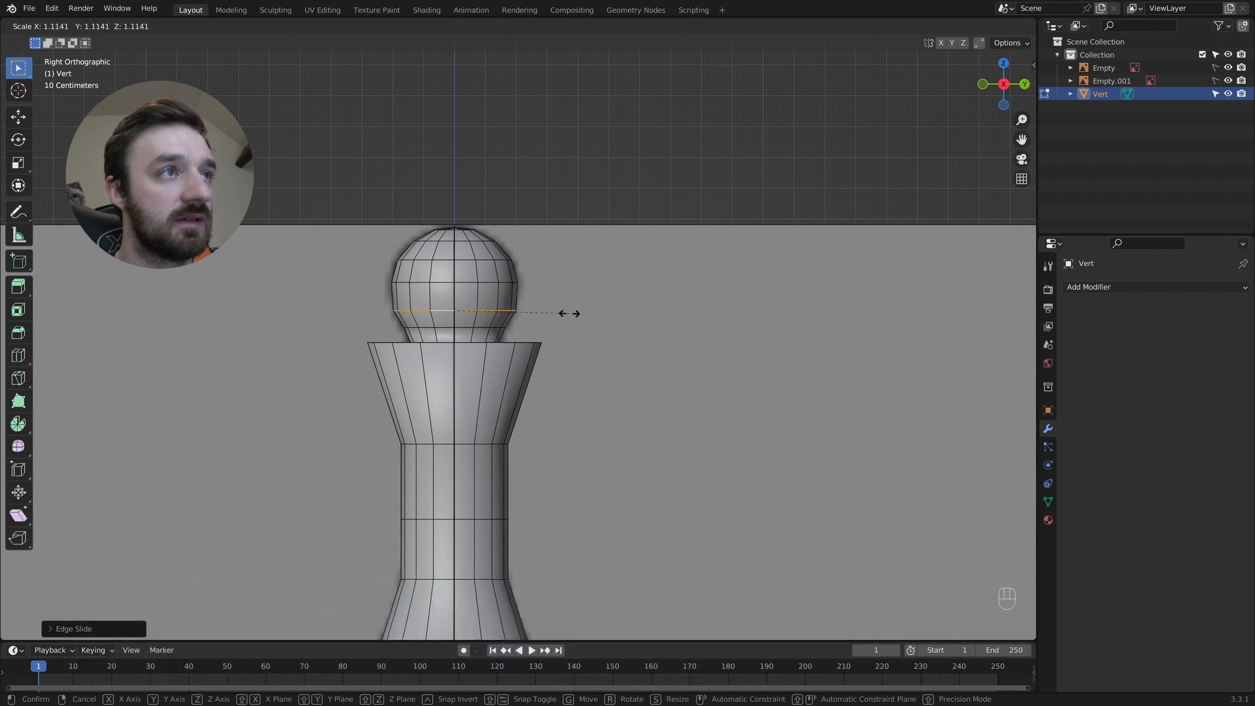
{"action": "left_click", "coordinate": [568, 313]}
Check the ball in Object Mode and show the piece in wireframe from the side view
{"action": "key", "text": "Tab"}
{"action": "middle_click_drag", "start_coordinate": [542, 307], "coordinate": [545, 293]}
{"action": "scroll", "coordinate": [643, 239], "scroll_direction": "down", "scroll_amount": 3, "text": "super"}
{"action": "key", "text": "KP_3"}
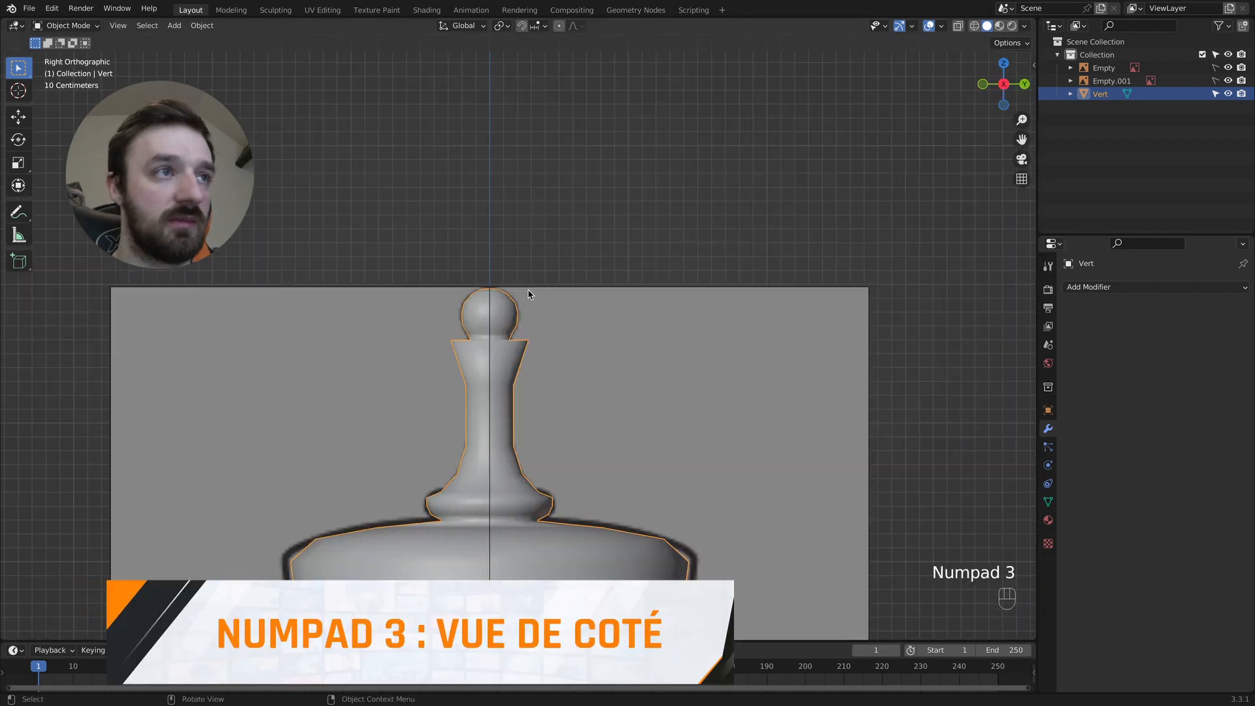
{"action": "key", "text": "z"}
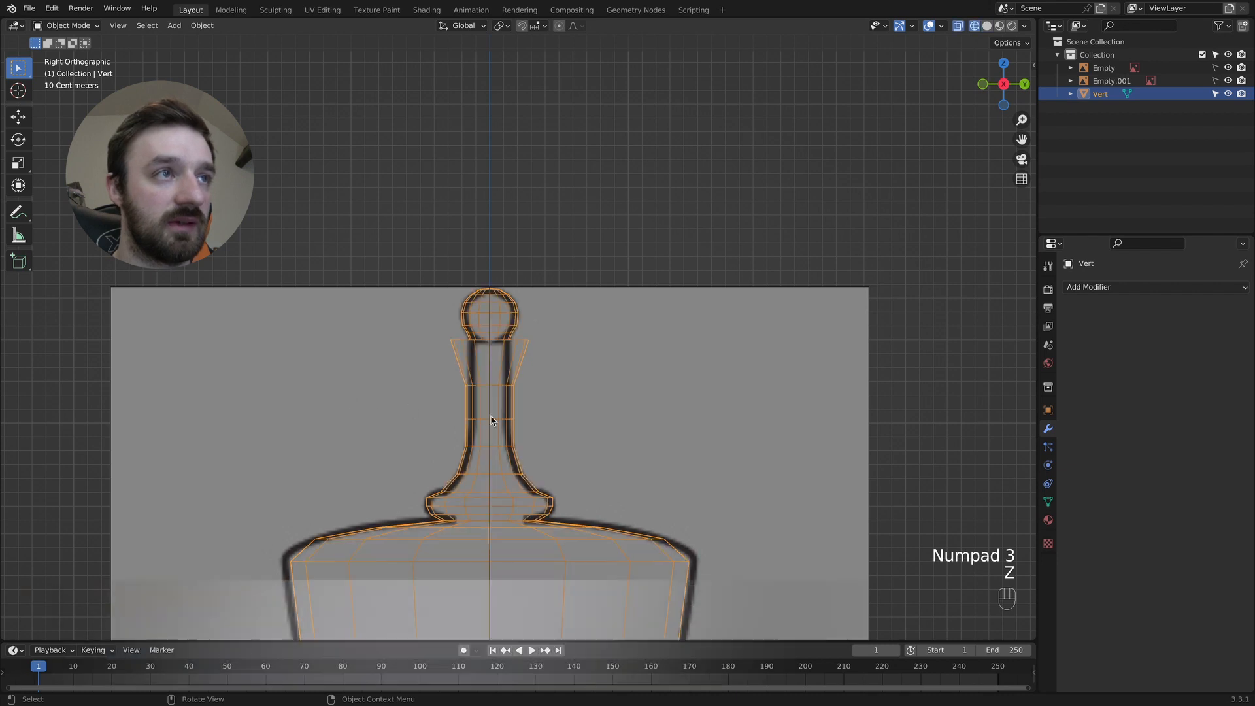
Select the faces on both X sides of the stem at the cross arms' height, keeping only the upper row
{"action": "key", "text": "Tab"}
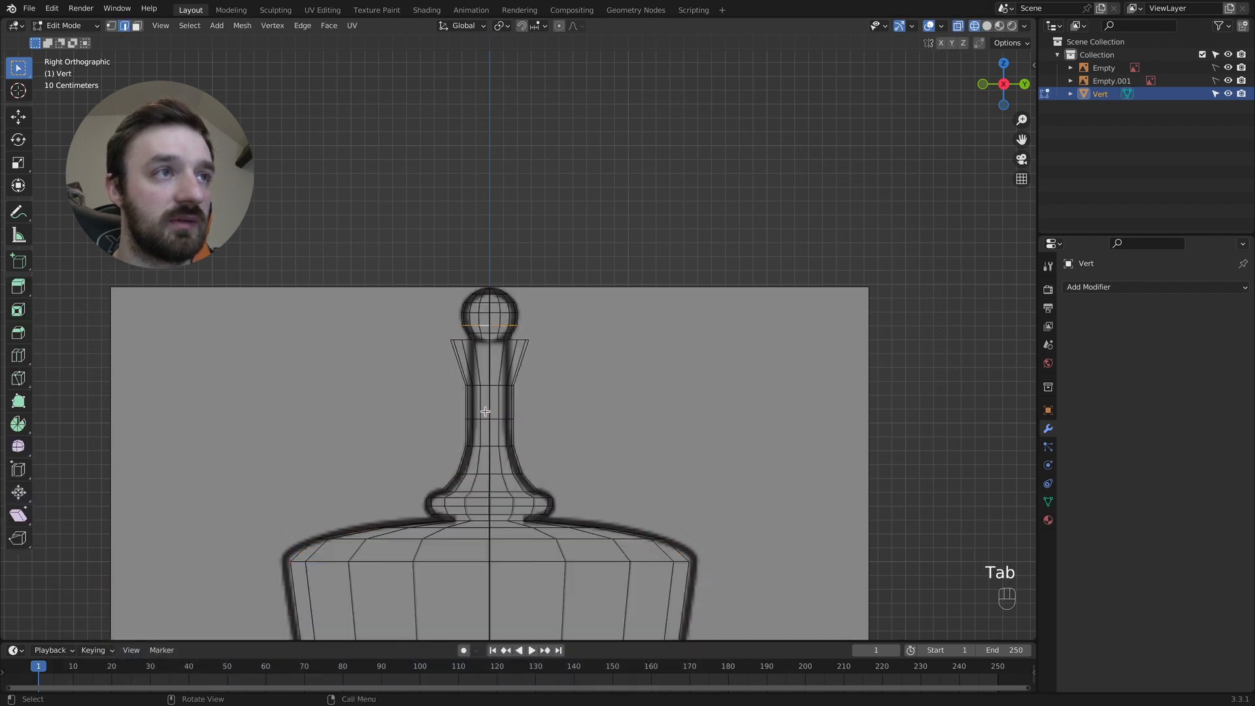
{"action": "key", "text": "3"}
{"action": "left_click_drag", "start_coordinate": [475, 398], "coordinate": [501, 440]}
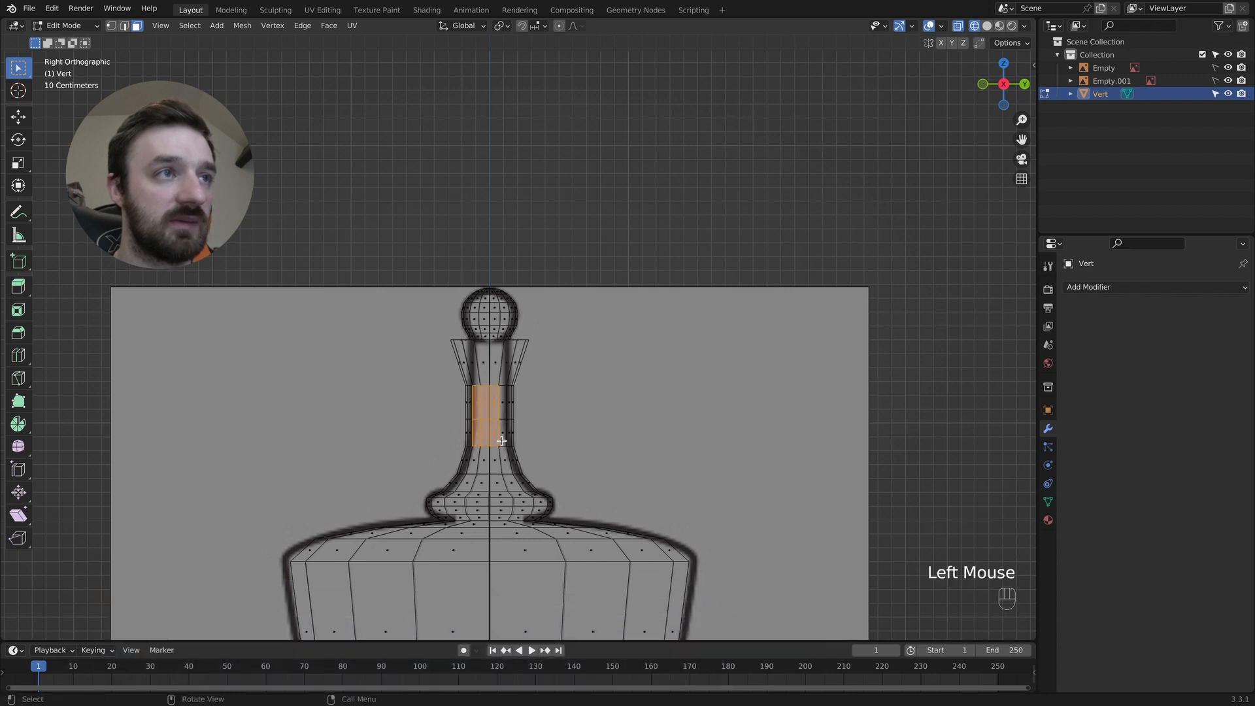
{"action": "left_click", "coordinate": [502, 415], "text": "shift"}
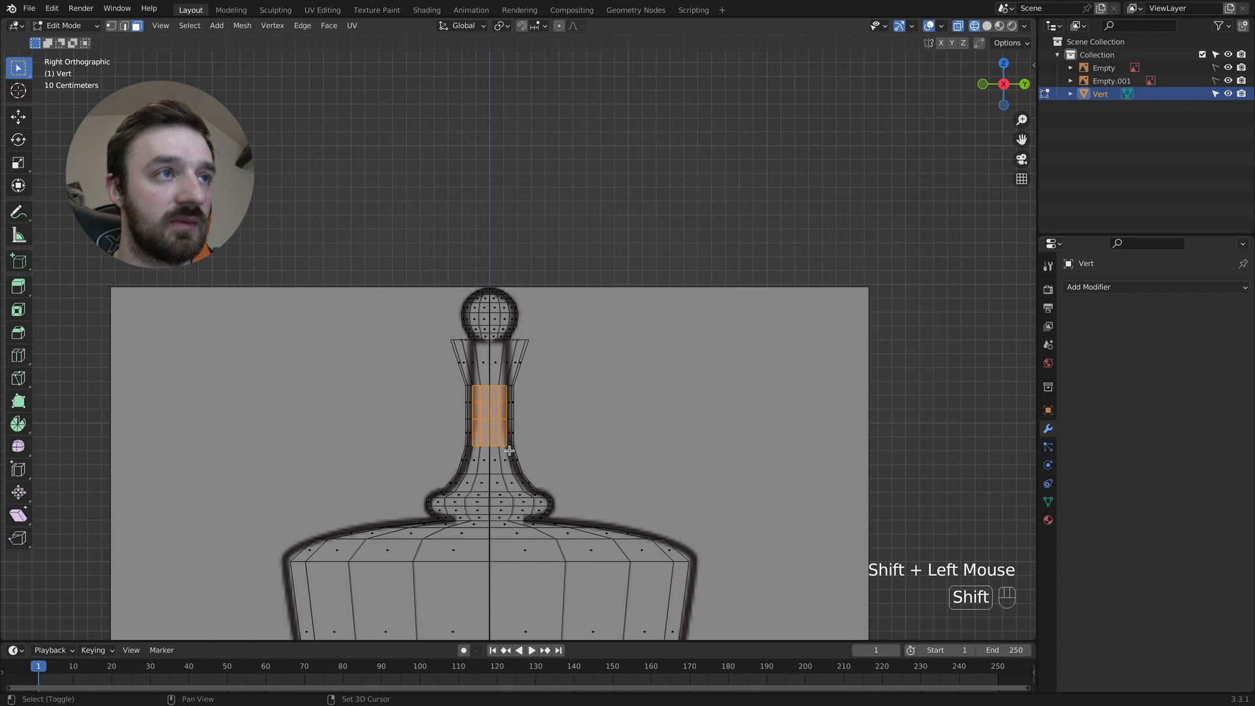
{"action": "key", "text": "KP_1"}
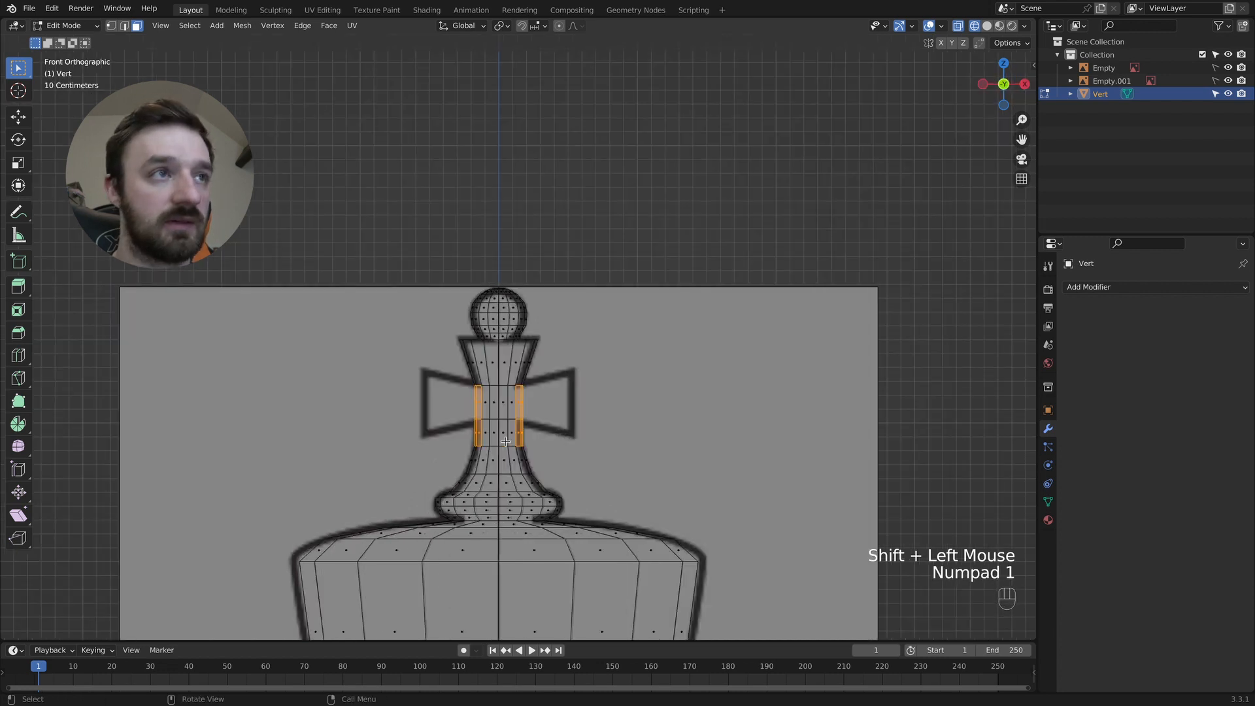
{"action": "left_click_drag", "start_coordinate": [545, 399], "coordinate": [481, 407]}
{"action": "key", "text": "KP_3"}
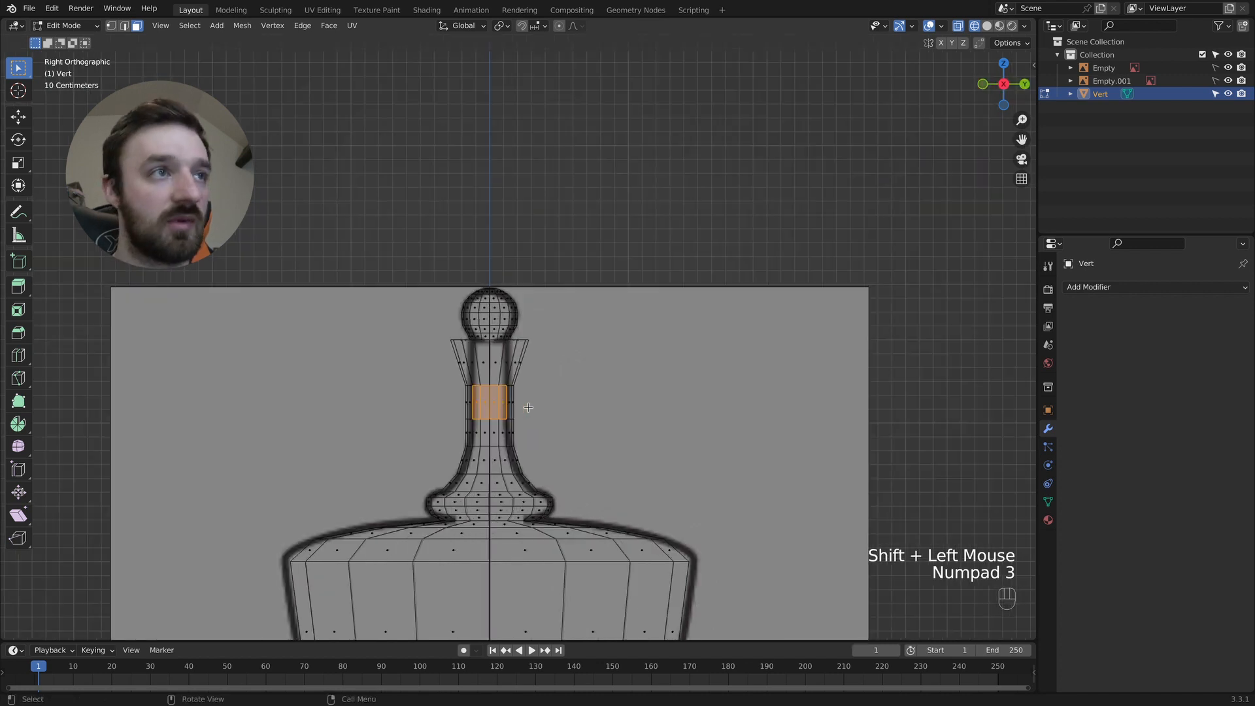
{"action": "key", "text": "KP_1"}
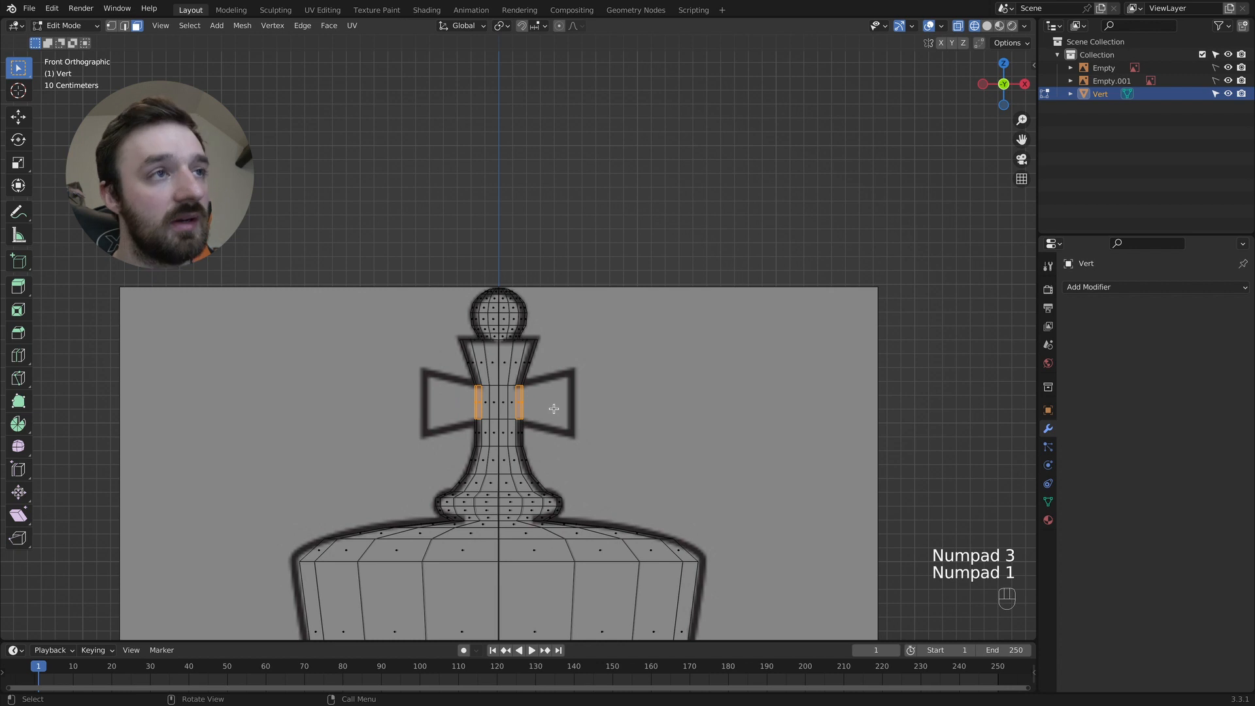
Extrude the selected side faces by scaling them outward into two cross arms, and reduce their height along Z to the reference outline
{"action": "key", "text": "e"}
{"action": "key", "text": "s"}
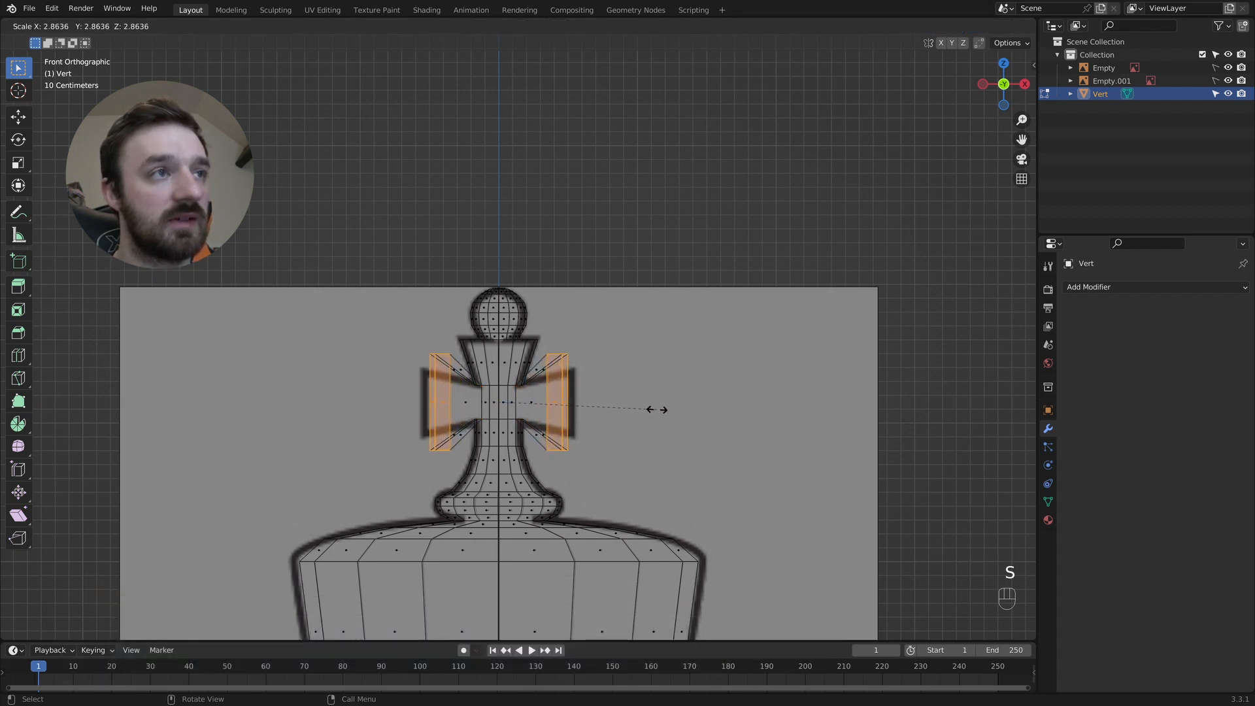
{"action": "left_click", "coordinate": [665, 410]}
{"action": "key", "text": "s"}
{"action": "key", "text": "z"}
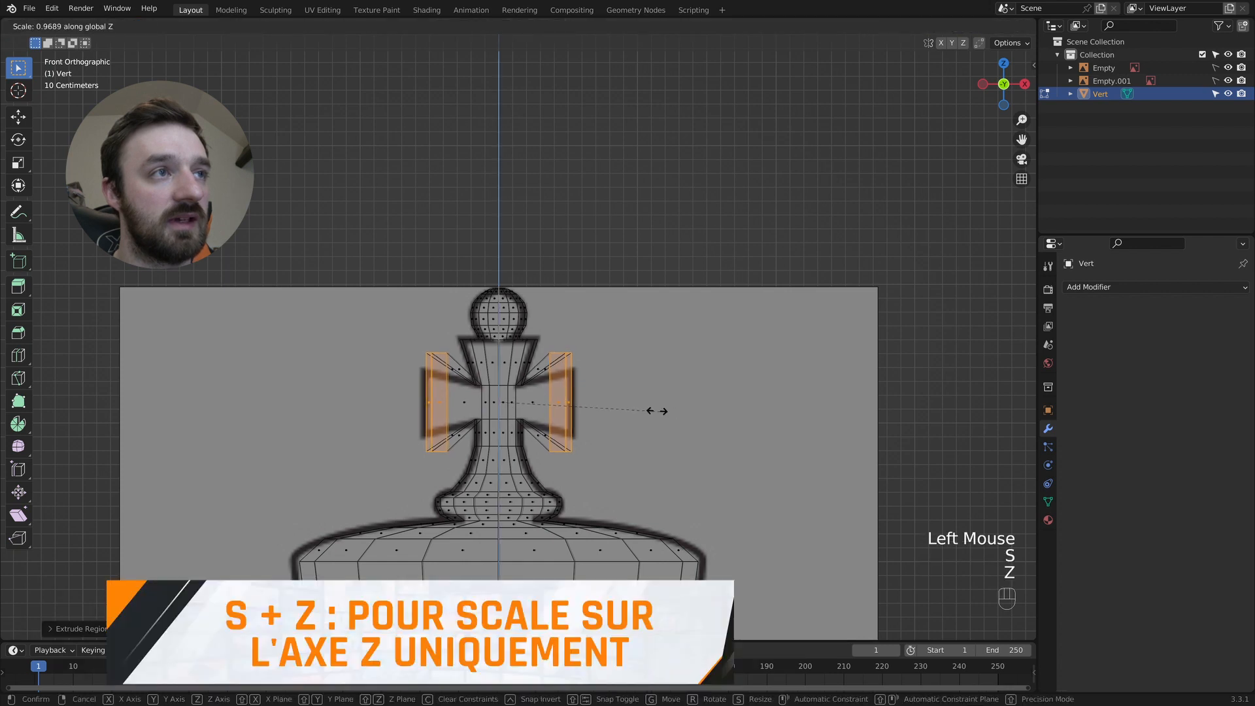
{"action": "left_click", "coordinate": [586, 401]}
Flatten the +X cross arm's end faces with an X scale of 0 and move them outward along X by about 0.085 m
{"action": "left_click", "coordinate": [549, 407]}
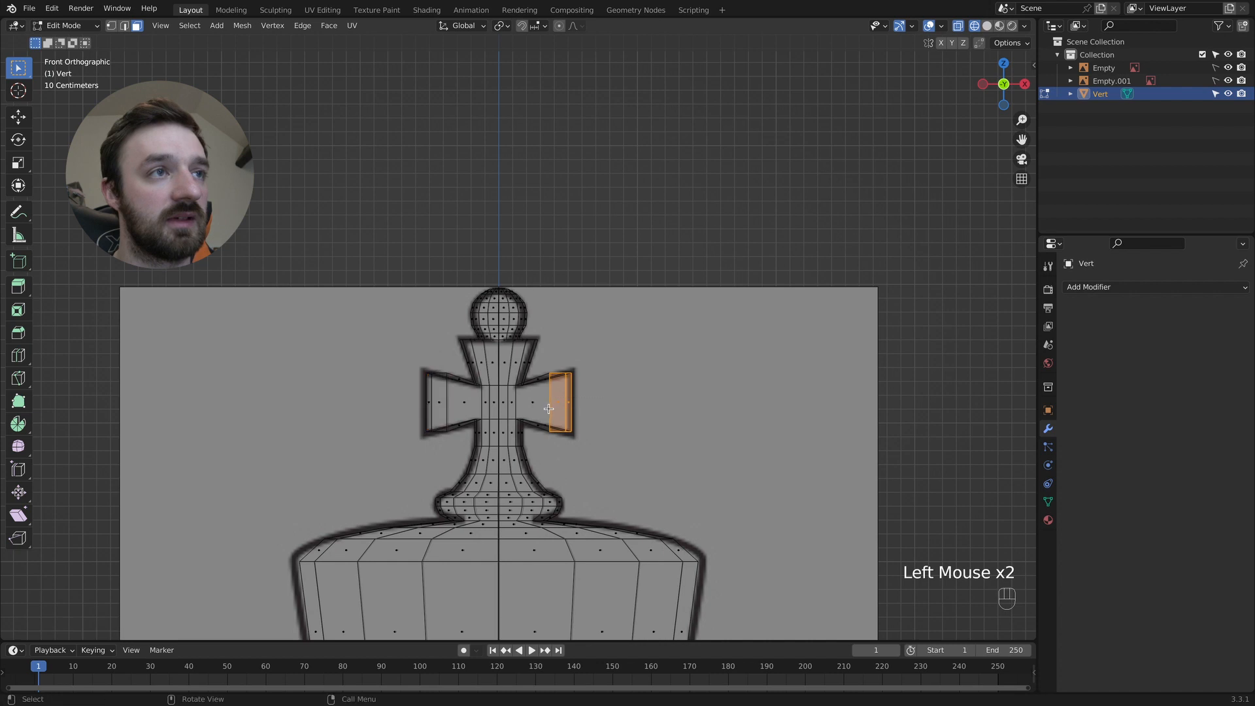
{"action": "key", "text": "s"}
{"action": "key", "text": "x"}
{"action": "key", "text": "KP_0"}
{"action": "key", "text": "KP_Enter"}
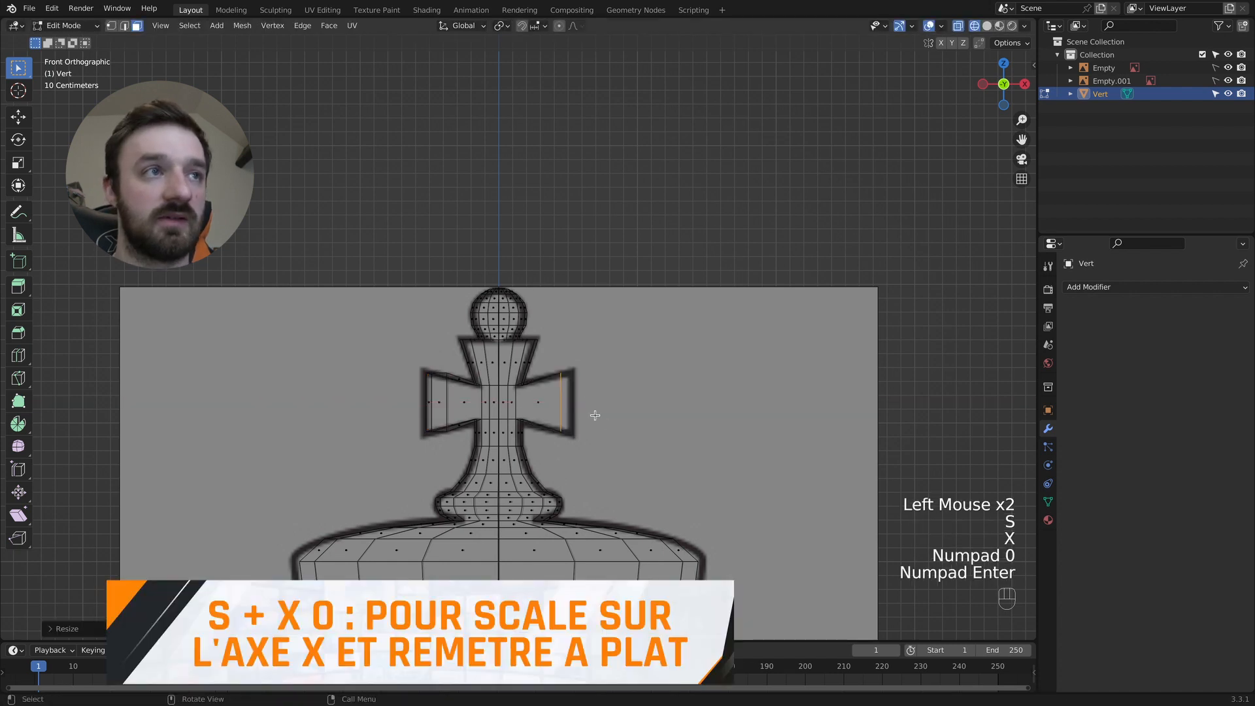
{"action": "key", "text": "g"}
{"action": "key", "text": "x"}
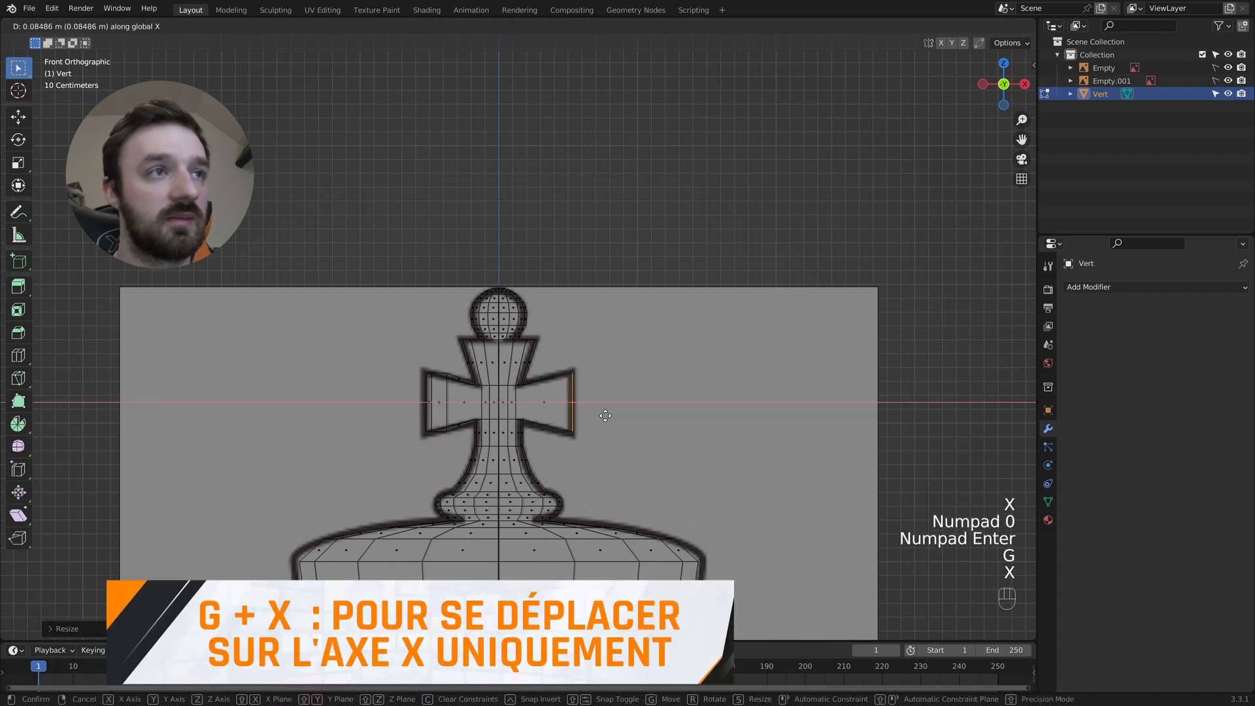
{"action": "left_click", "coordinate": [606, 415]}
Flatten the -X cross arm's end faces with an X scale of 0 and move them outward along X by about 0.08 m
{"action": "left_click", "coordinate": [417, 395]}
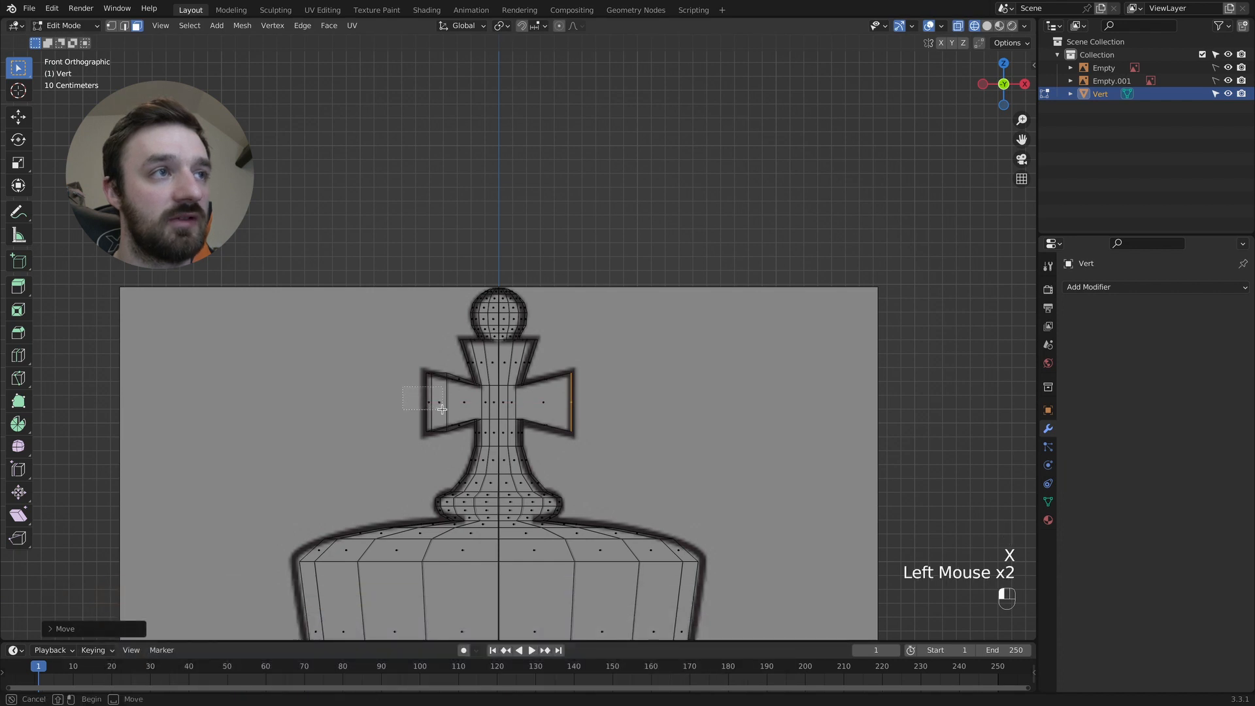
{"action": "left_click_drag", "start_coordinate": [402, 387], "coordinate": [442, 410]}
{"action": "key", "text": "s"}
{"action": "key", "text": "x"}
{"action": "key", "text": "KP_0"}
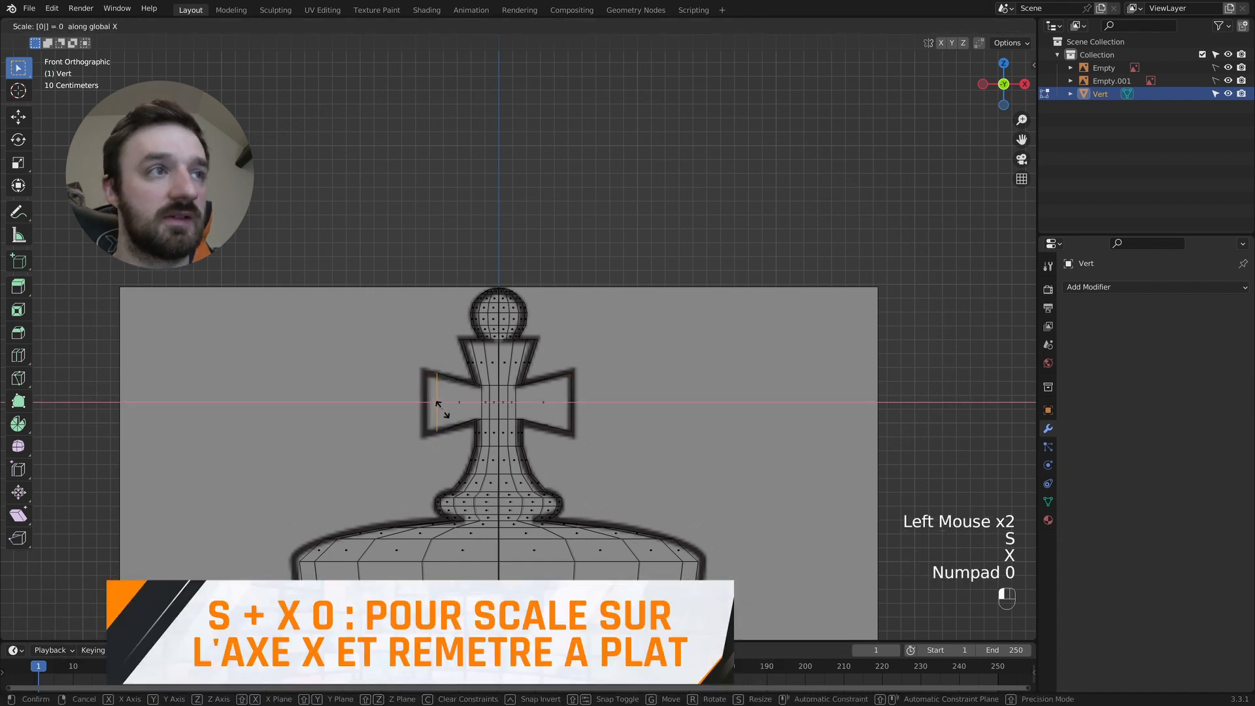
{"action": "key", "text": "KP_Enter"}
{"action": "key", "text": "g"}
{"action": "key", "text": "x"}
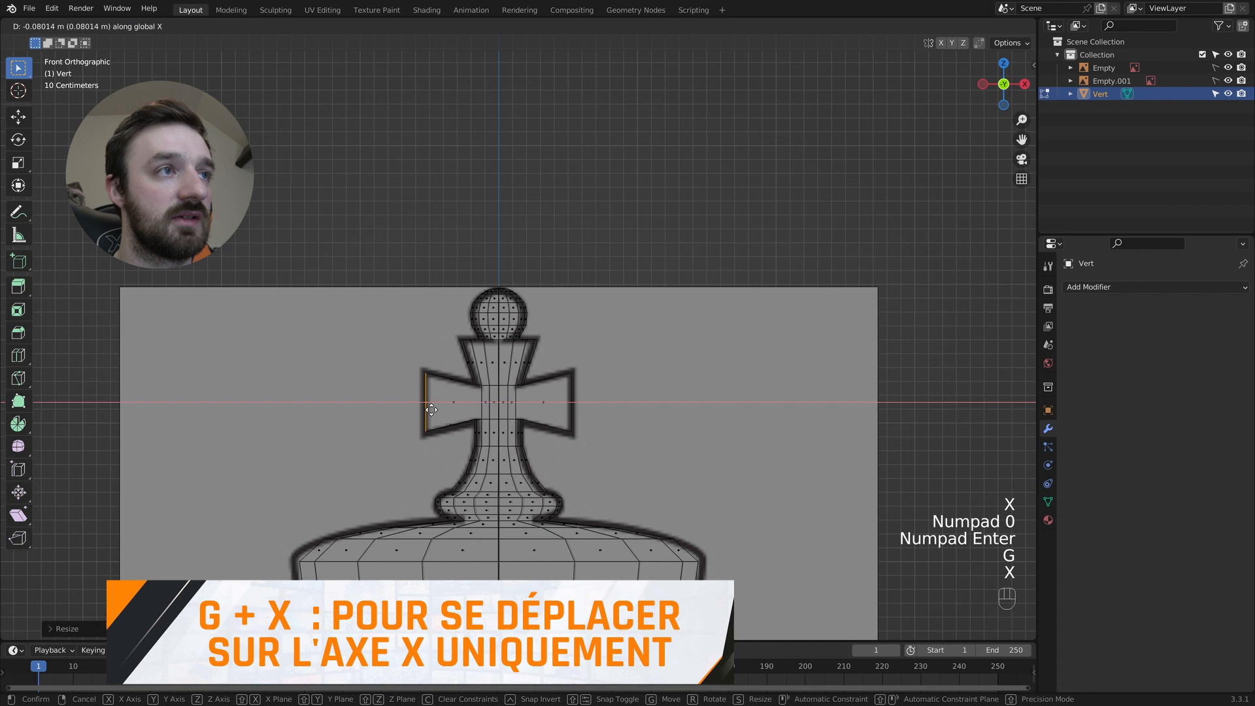
{"action": "left_click", "coordinate": [431, 410]}
Preview the piece in solid shading with a level 1 Subdivision modifier, and remove the modifier again
{"action": "key", "text": "Tab"}
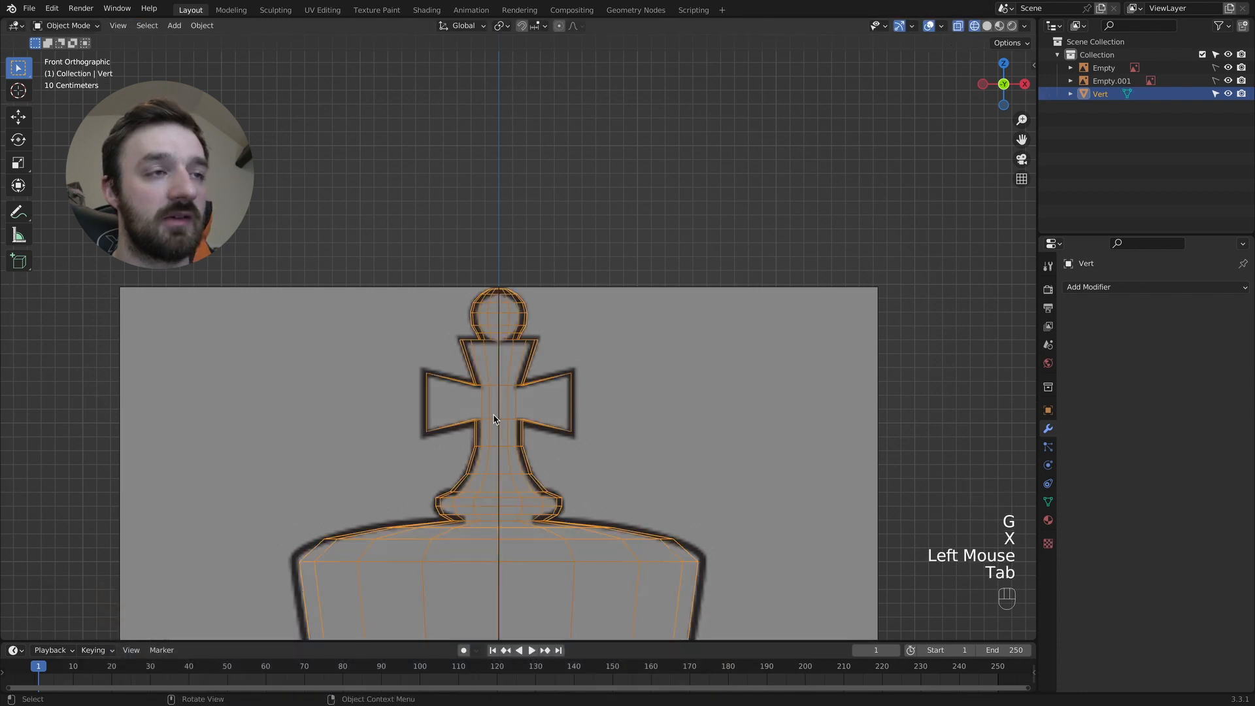
{"action": "key", "text": "super+1"}
{"action": "scroll", "coordinate": [473, 403], "scroll_direction": "down", "scroll_amount": 1}
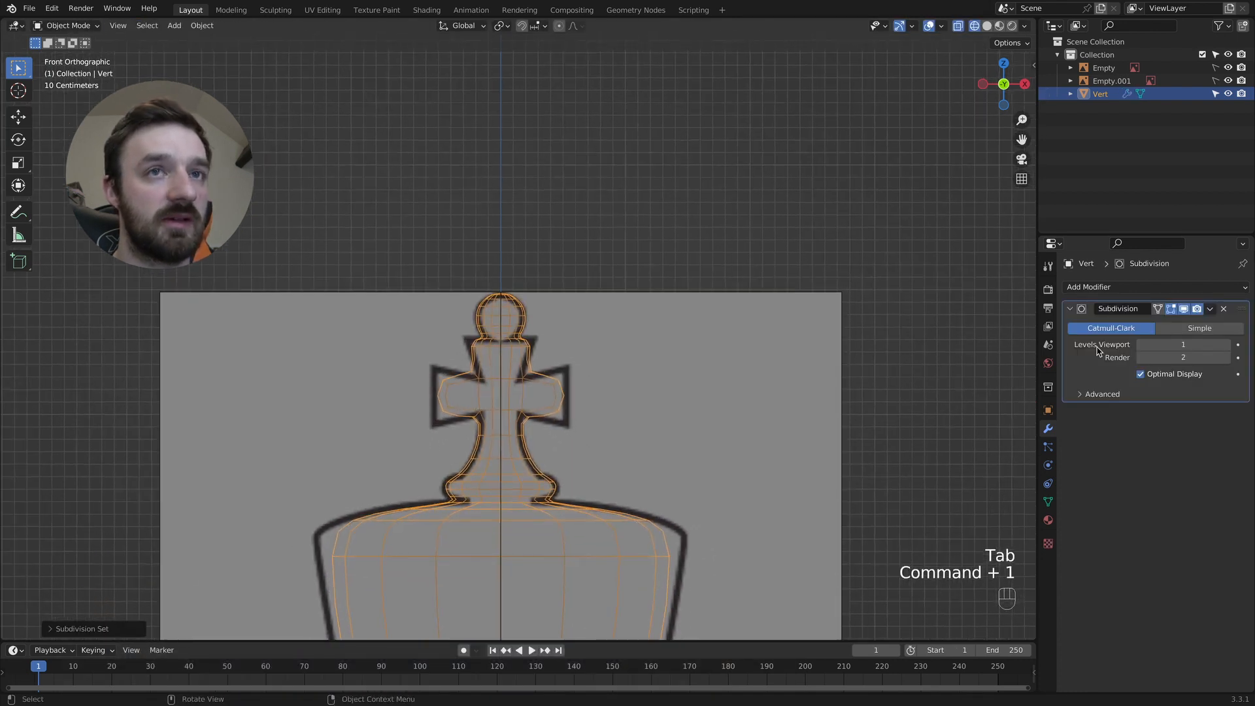
{"action": "key", "text": "z"}
{"action": "left_click", "coordinate": [747, 341]}
{"action": "scroll", "coordinate": [611, 351], "scroll_direction": "down", "scroll_amount": 4, "text": "super"}
{"action": "middle_click_drag", "start_coordinate": [595, 349], "coordinate": [492, 374]}
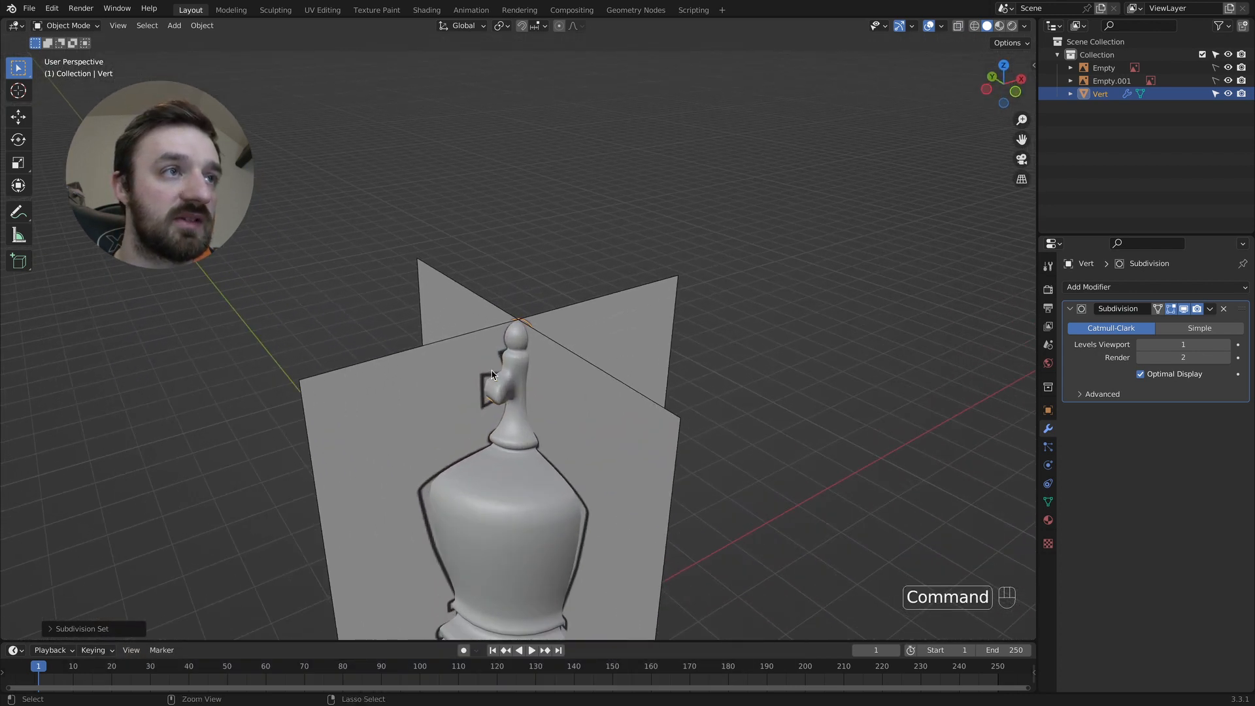
{"action": "scroll", "coordinate": [495, 377], "scroll_direction": "up", "scroll_amount": 2, "text": "super"}
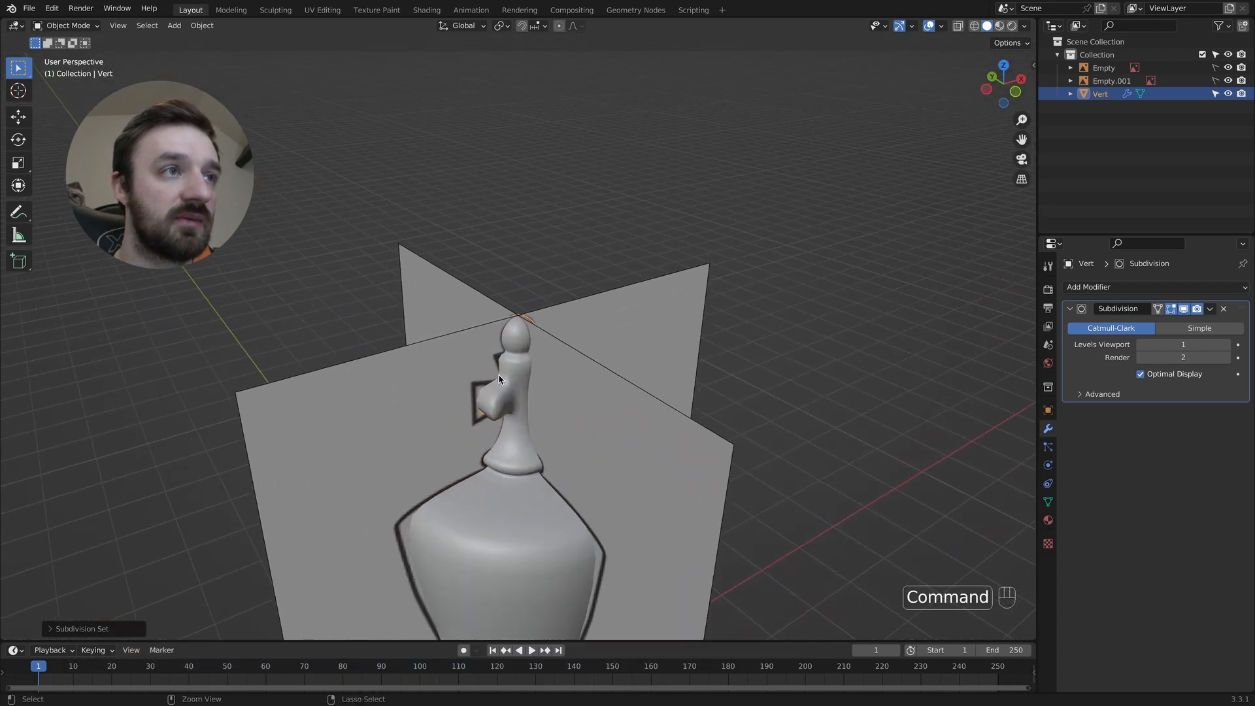
{"action": "left_click", "coordinate": [1224, 310]}
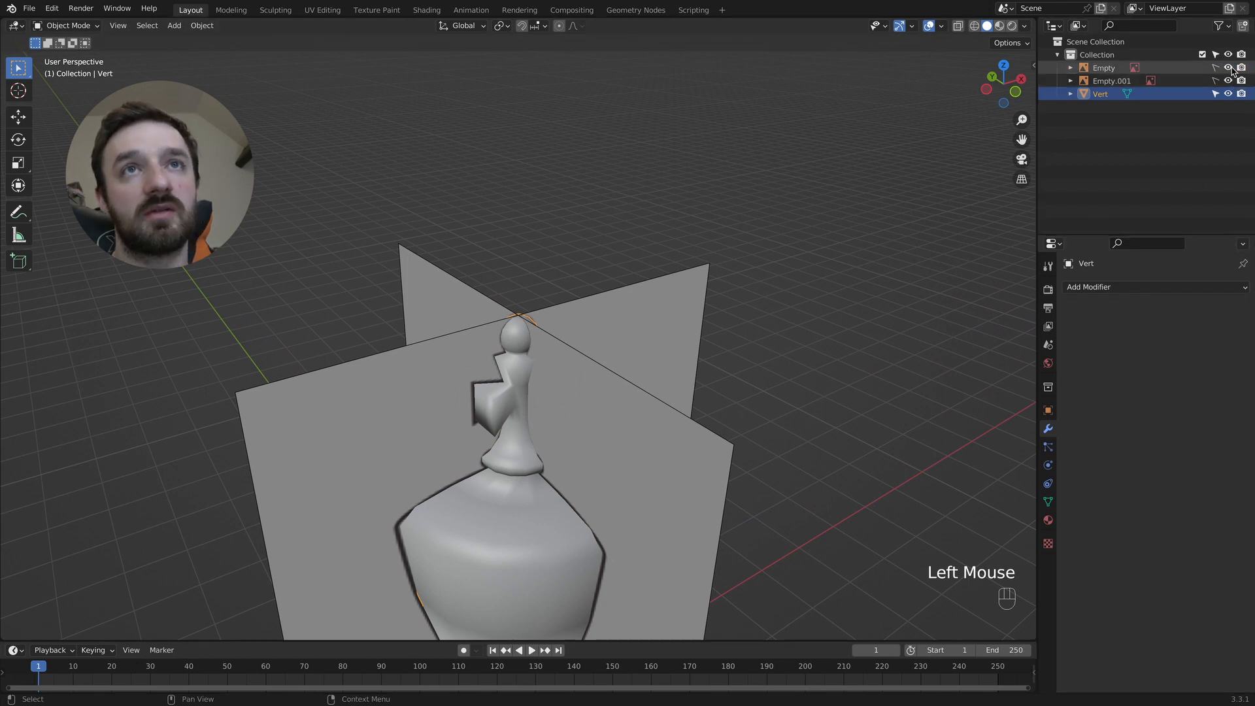
Hide the two reference images and enter Edit Mode with edge selection on the king's cross
{"action": "left_click_drag", "start_coordinate": [1228, 67], "coordinate": [1228, 80]}
{"action": "scroll", "coordinate": [484, 406], "scroll_direction": "up", "scroll_amount": 2, "text": "super"}
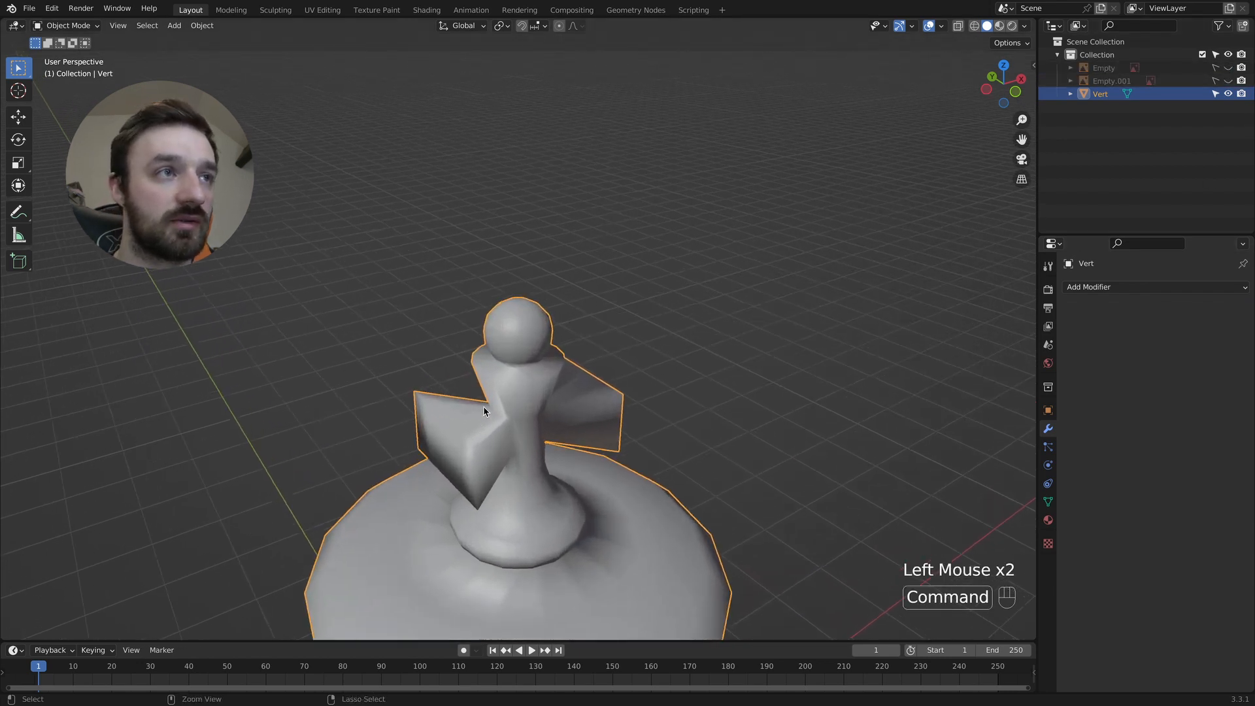
{"action": "key", "text": "Tab"}
{"action": "scroll", "coordinate": [492, 424], "scroll_direction": "up", "scroll_amount": 2, "text": "super"}
{"action": "scroll", "coordinate": [494, 422], "scroll_direction": "up", "scroll_amount": 1}
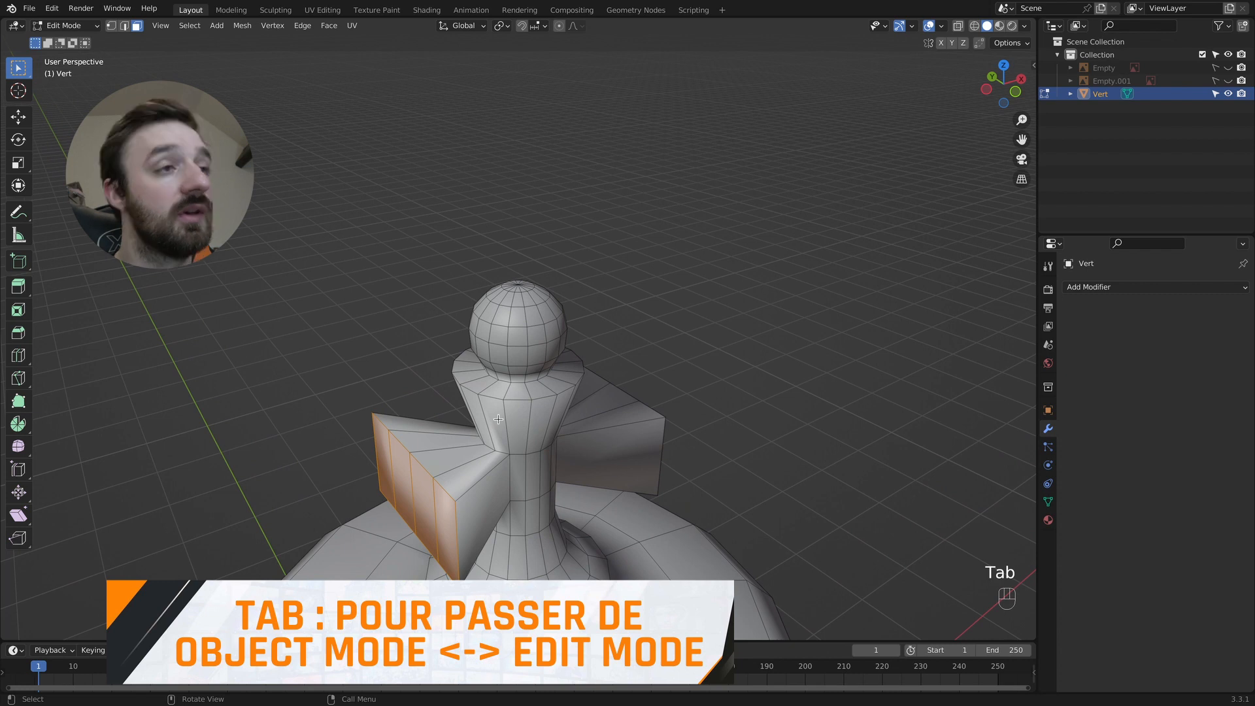
{"action": "key", "text": "2"}
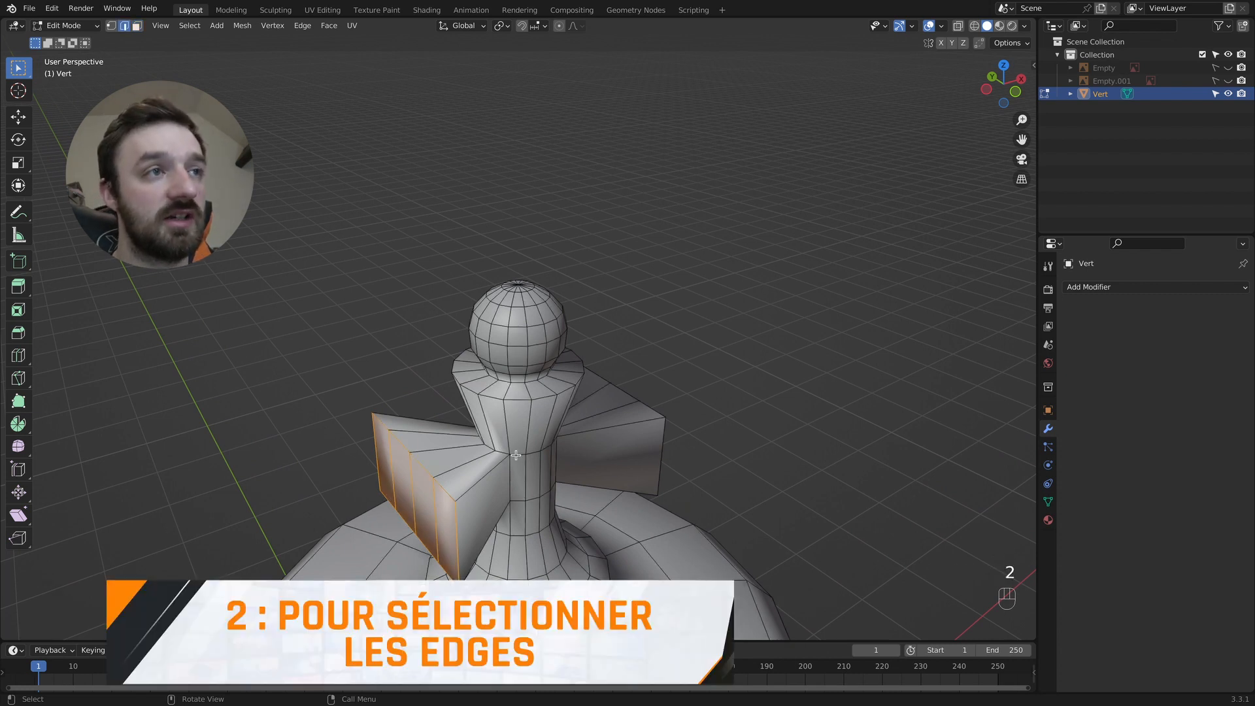
Select the stem edges at the upper base of the cross arms and the edges outlining the -X arm
{"action": "left_click", "coordinate": [516, 455]}
{"action": "left_click", "coordinate": [519, 455], "text": "alt+shift"}
{"action": "middle_click_drag", "start_coordinate": [520, 455], "coordinate": [467, 442]}
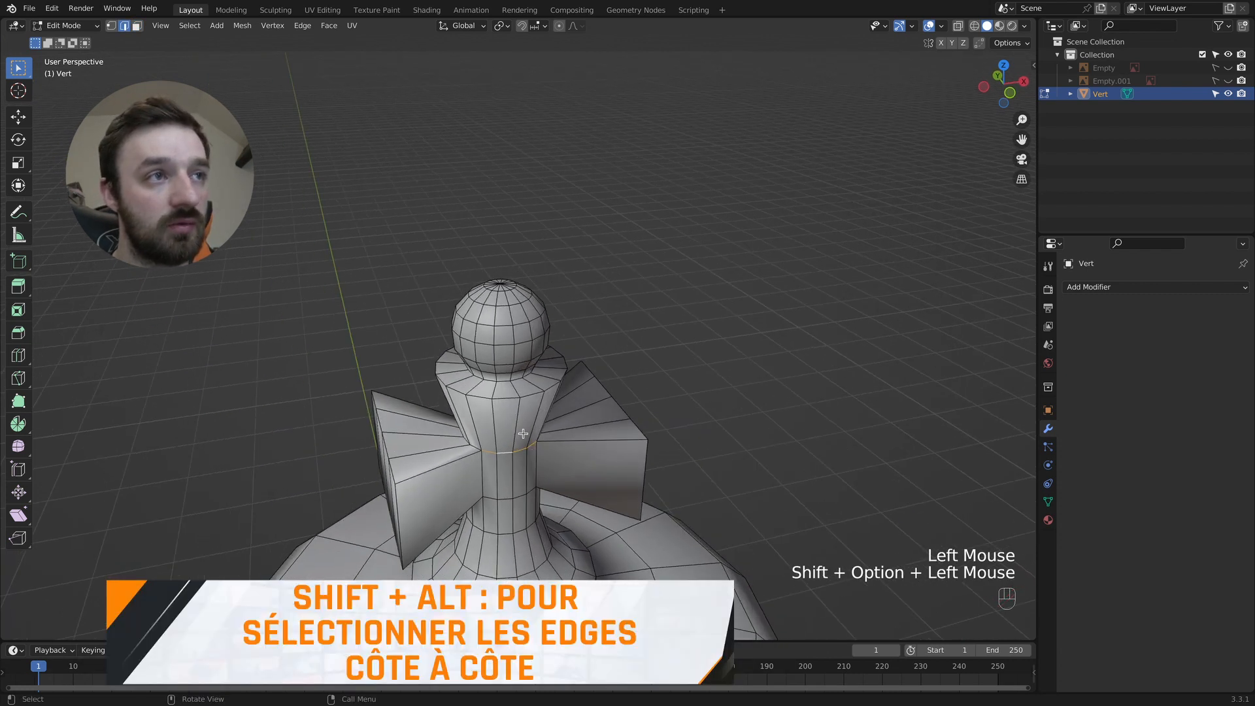
{"action": "left_click", "coordinate": [480, 463], "text": "alt+shift"}
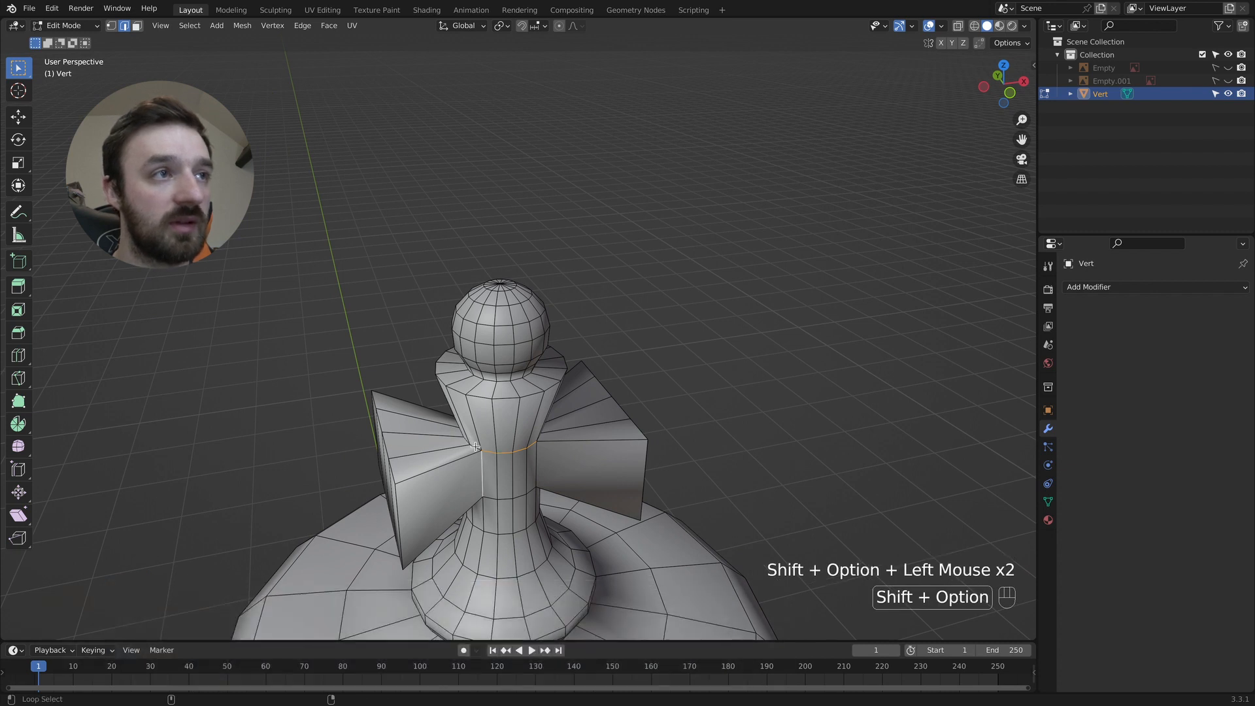
{"action": "left_click", "coordinate": [475, 446], "text": "alt+shift"}
{"action": "middle_click_drag", "start_coordinate": [475, 447], "coordinate": [508, 539]}
{"action": "left_click", "coordinate": [504, 528], "text": "alt+shift"}
{"action": "left_click", "coordinate": [503, 534], "text": "alt+shift"}
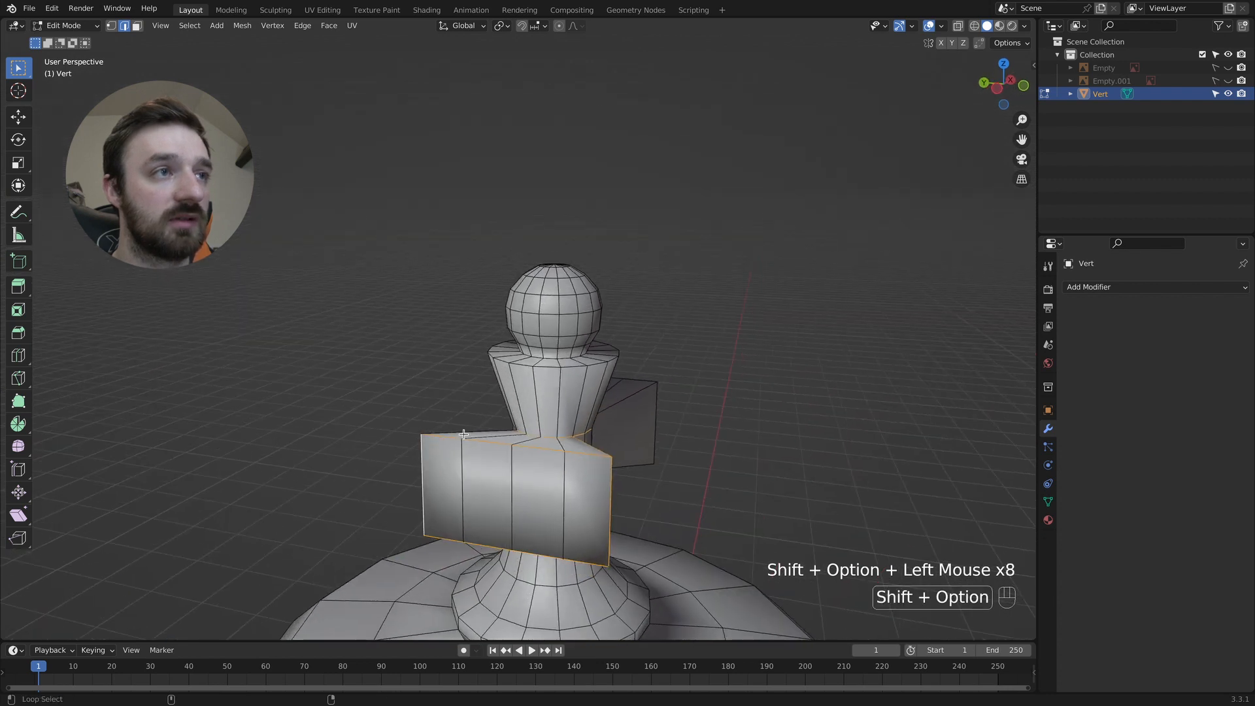
Extend the selection to the edges outlining both cross arms and the stem section between them, including the underside
{"action": "middle_click_drag", "start_coordinate": [463, 431], "coordinate": [543, 407]}
{"action": "left_click", "coordinate": [532, 420], "text": "alt+shift"}
{"action": "left_click", "coordinate": [579, 424], "text": "alt+shift"}
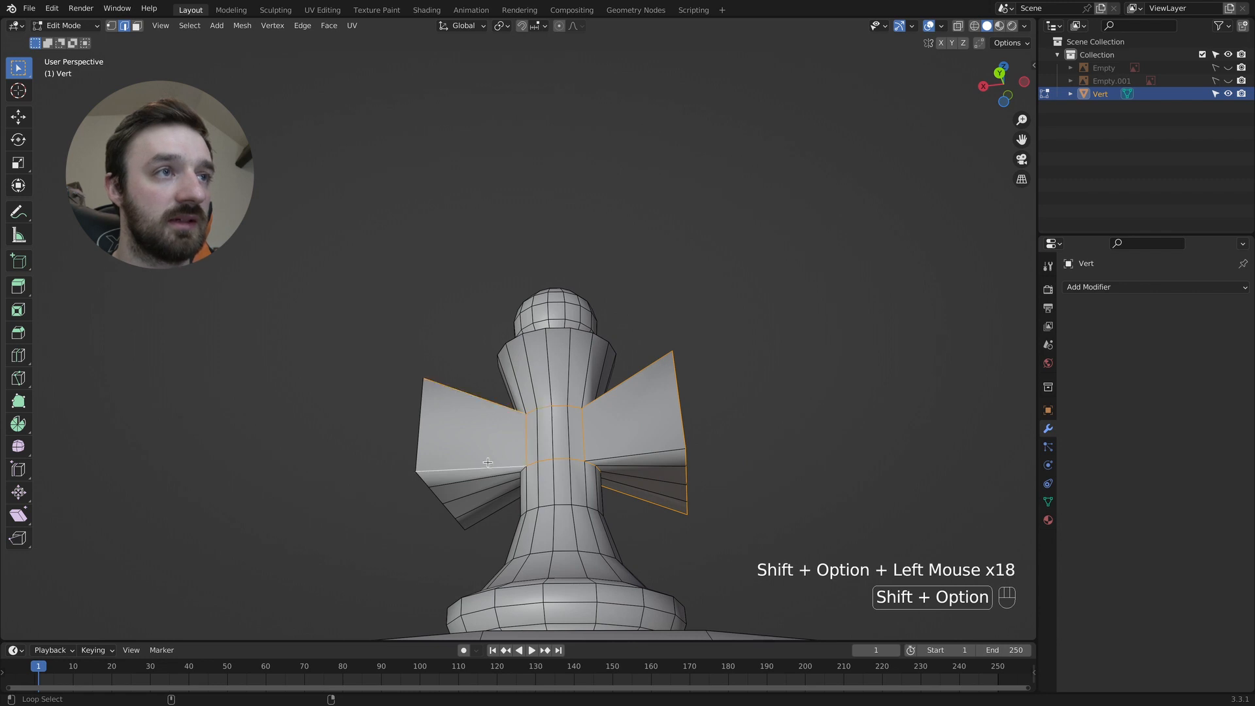
{"action": "middle_click_drag", "start_coordinate": [488, 462], "coordinate": [458, 418]}
{"action": "left_click", "coordinate": [444, 399], "text": "alt+shift"}
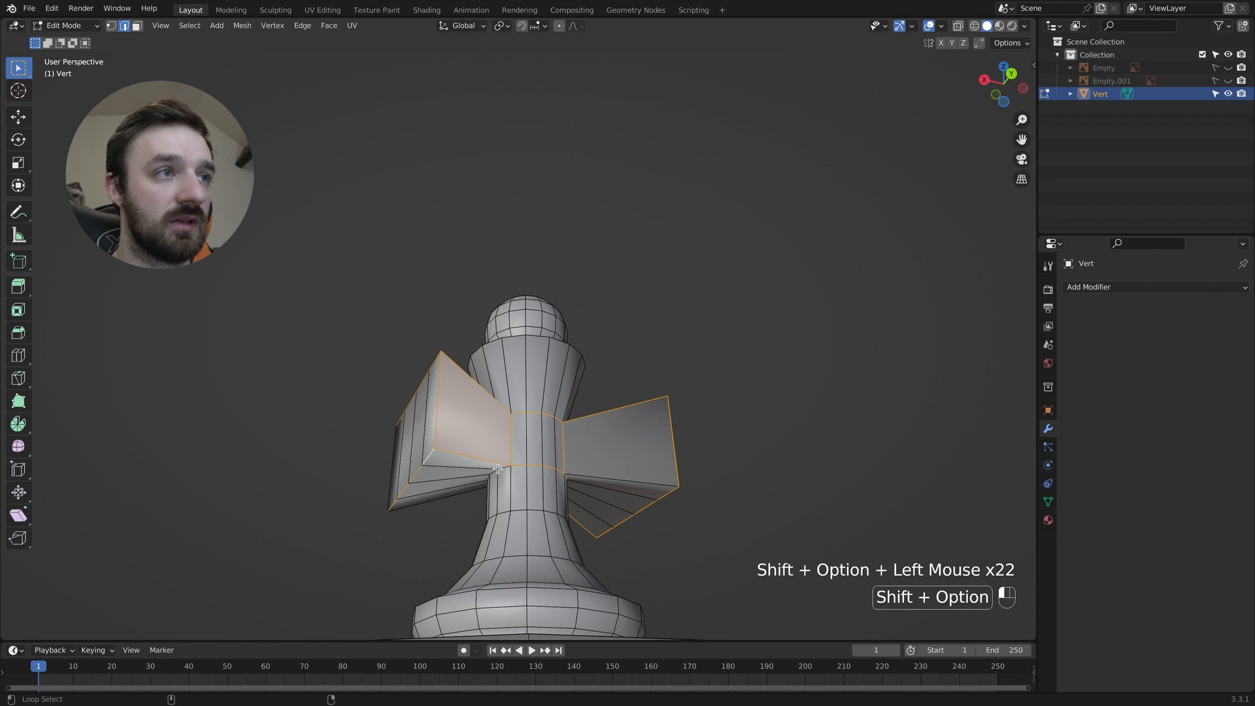
{"action": "middle_click_drag", "start_coordinate": [497, 468], "coordinate": [499, 419]}
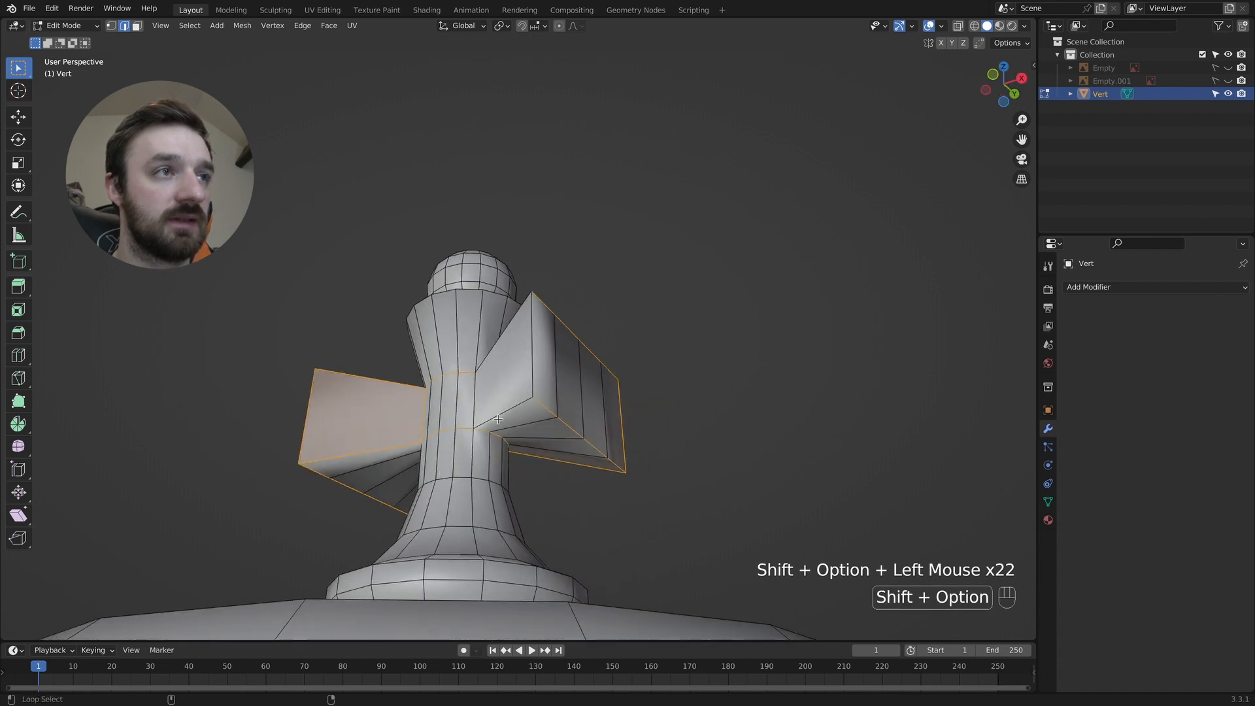
{"action": "middle_click_drag", "start_coordinate": [508, 325], "coordinate": [533, 368]}
{"action": "middle_click_drag", "start_coordinate": [516, 427], "coordinate": [570, 444]}
Try beveling the selected cross edges with 2 segments and a width of about 0.023 m
{"action": "key", "text": "super+b"}
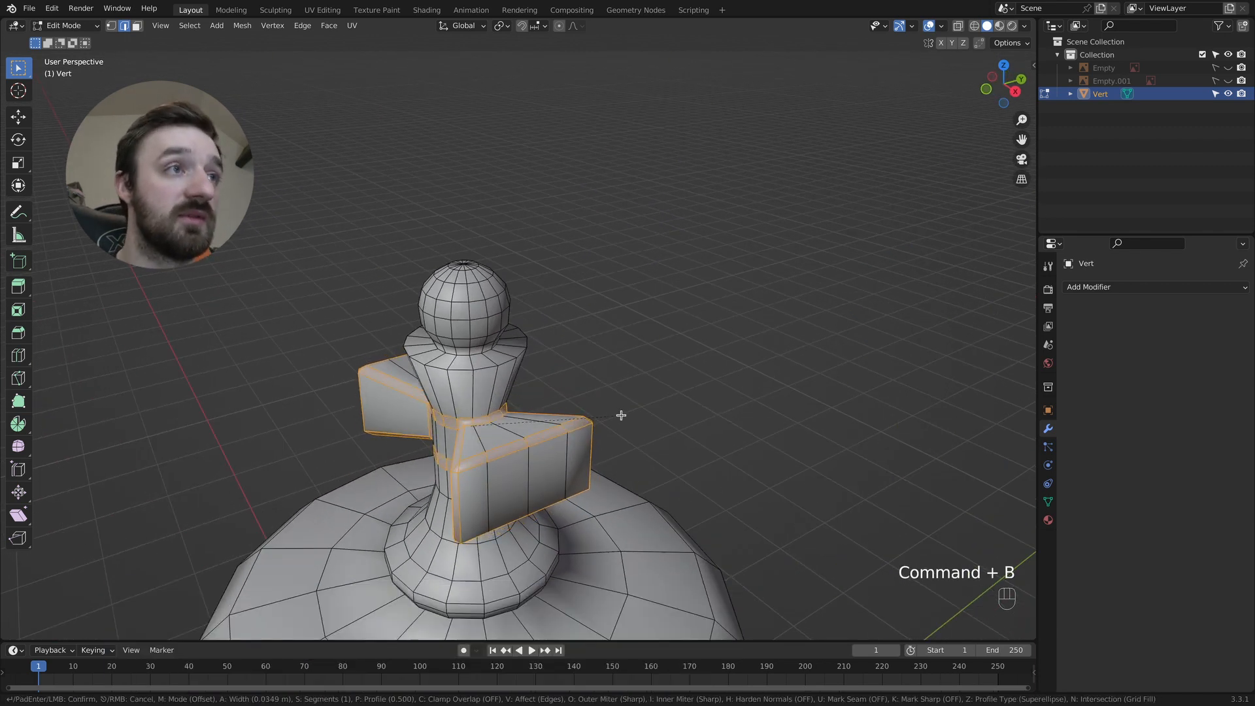
{"action": "scroll", "coordinate": [621, 415], "scroll_direction": "up", "scroll_amount": 1}
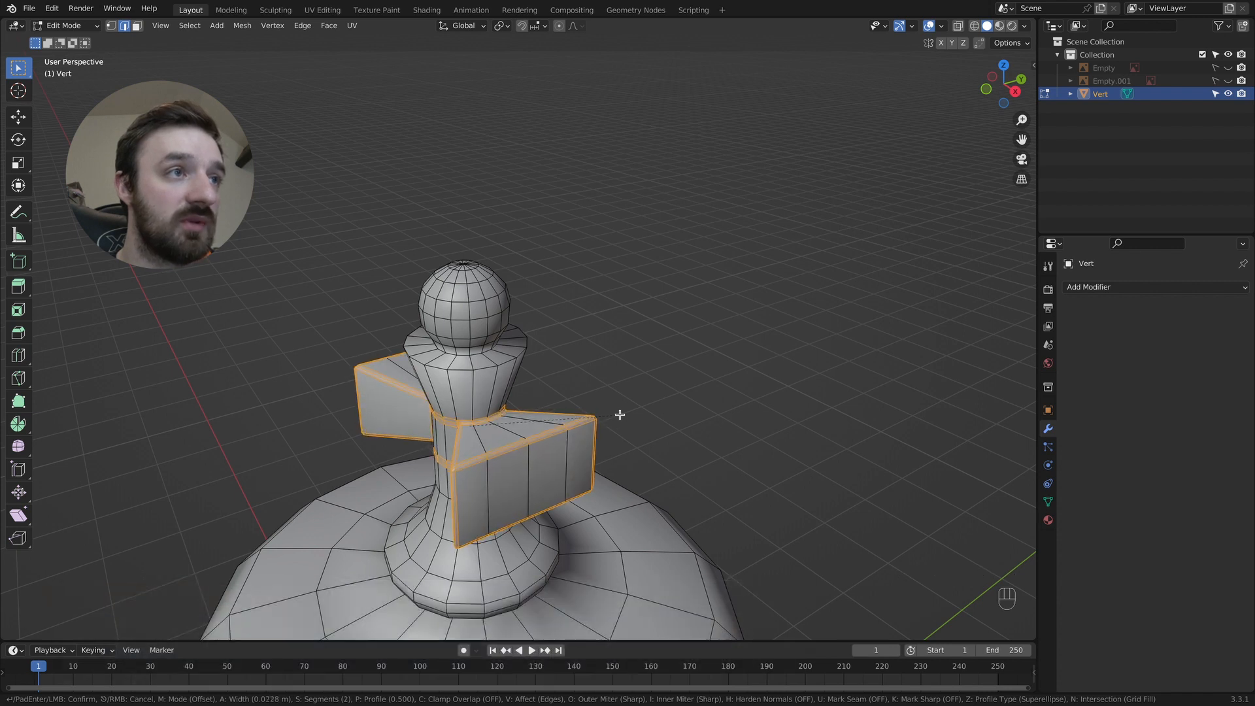
{"action": "left_click", "coordinate": [619, 414]}
{"action": "middle_click_drag", "start_coordinate": [619, 414], "coordinate": [588, 448]}
{"action": "key", "text": "ctrl+z"}
Add the missed stem edge to the selection and bevel the cross edges with 2 segments, about 0.017 m wide
{"action": "left_click", "coordinate": [553, 417], "text": "shift"}
{"action": "key", "text": "ctrl+b"}
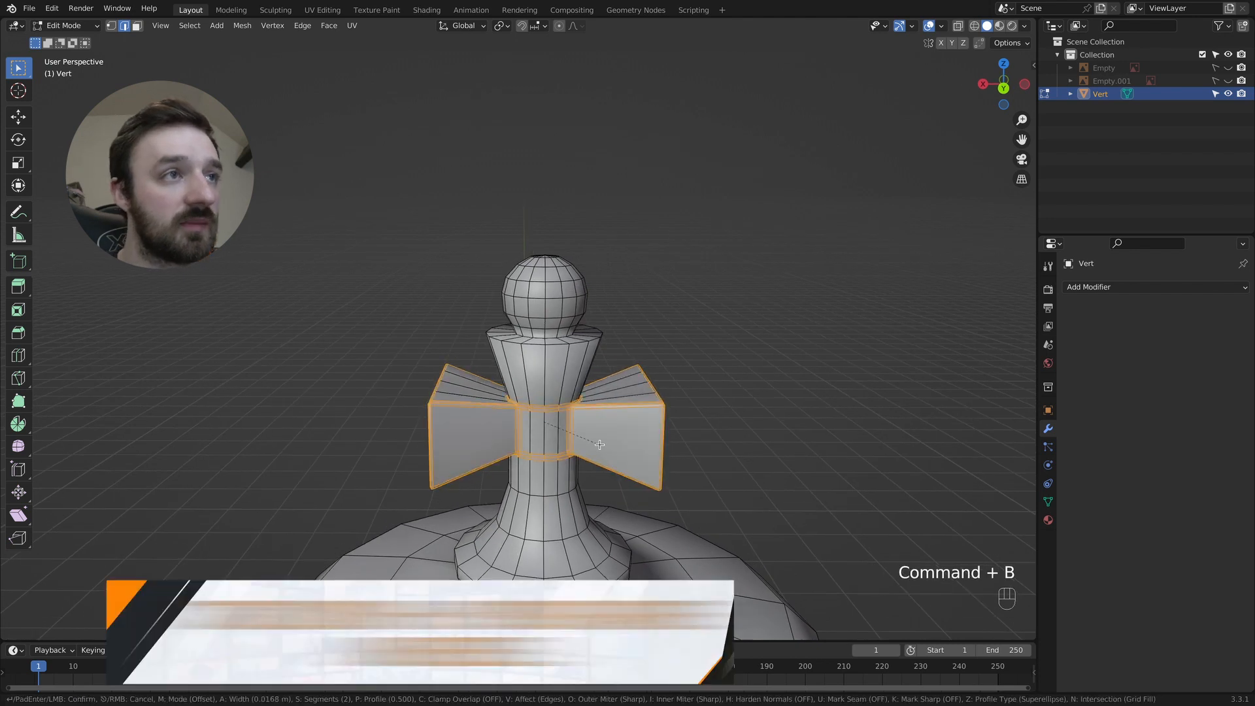
{"action": "left_click", "coordinate": [600, 445]}
{"action": "scroll", "coordinate": [555, 442], "scroll_direction": "up", "scroll_amount": 3, "text": "ctrl"}
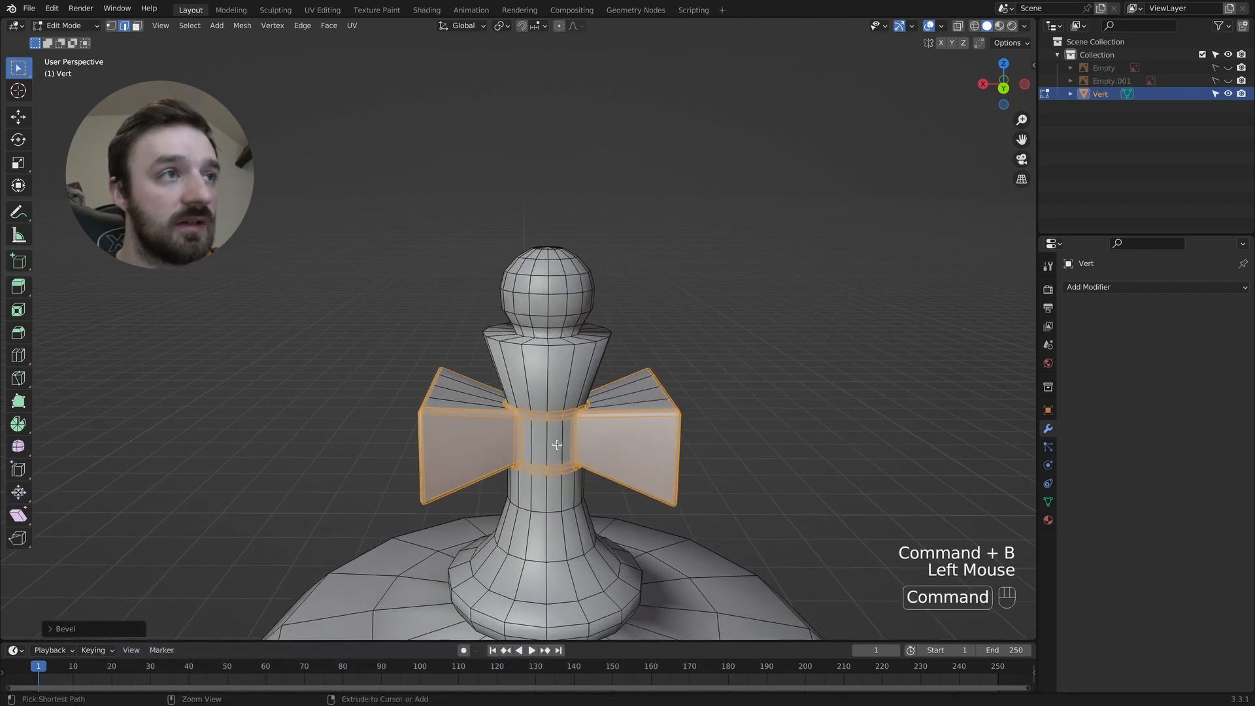
{"action": "middle_click_drag", "start_coordinate": [467, 426], "coordinate": [487, 433]}
Return to Object Mode and add a level 1 Subdivision modifier to the king
{"action": "key", "text": "Tab"}
{"action": "scroll", "coordinate": [487, 433], "scroll_direction": "down", "scroll_amount": 2, "text": "super"}
{"action": "scroll", "coordinate": [487, 432], "scroll_direction": "up", "scroll_amount": 1, "text": "super"}
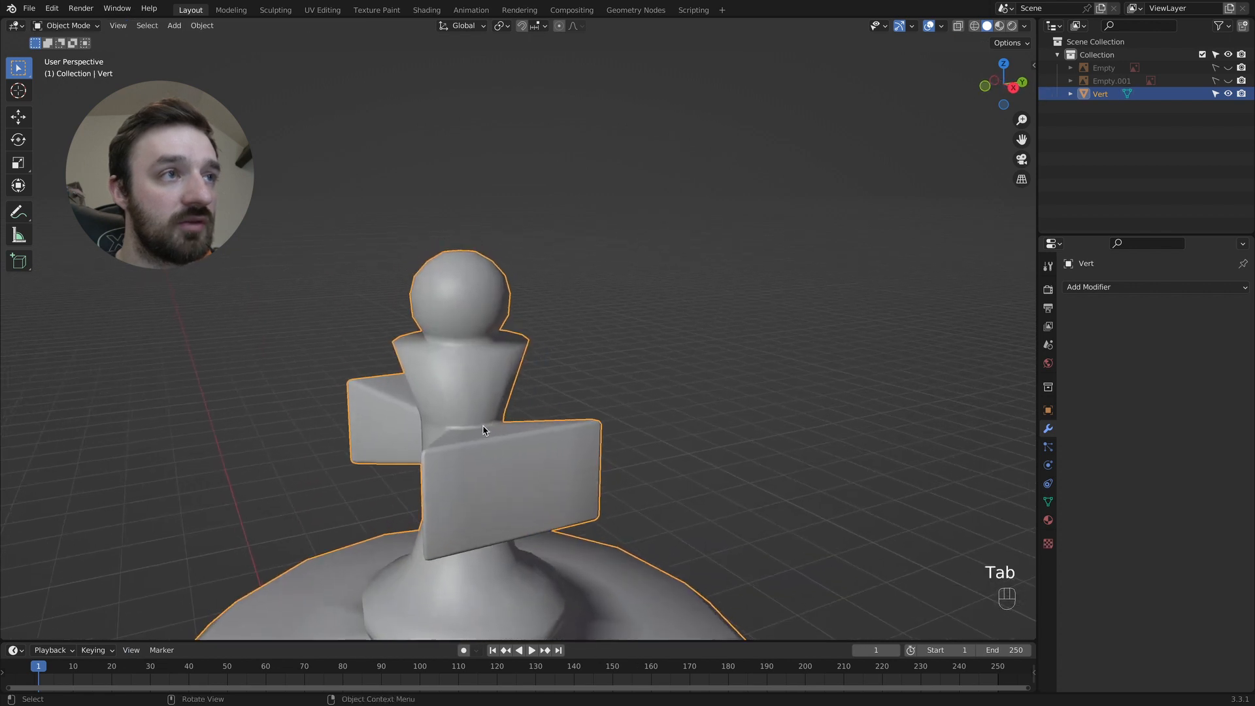
{"action": "key", "text": "super+1"}
Bevel the flared rim loop below the ball with 2 segments, about 0.03 m wide, and check the whole piece in Object Mode
{"action": "middle_click_drag", "start_coordinate": [482, 429], "coordinate": [505, 368]}
{"action": "key", "text": "Tab"}
{"action": "left_click", "coordinate": [505, 367]}
{"action": "double_click", "coordinate": [505, 368], "text": "alt+shift"}
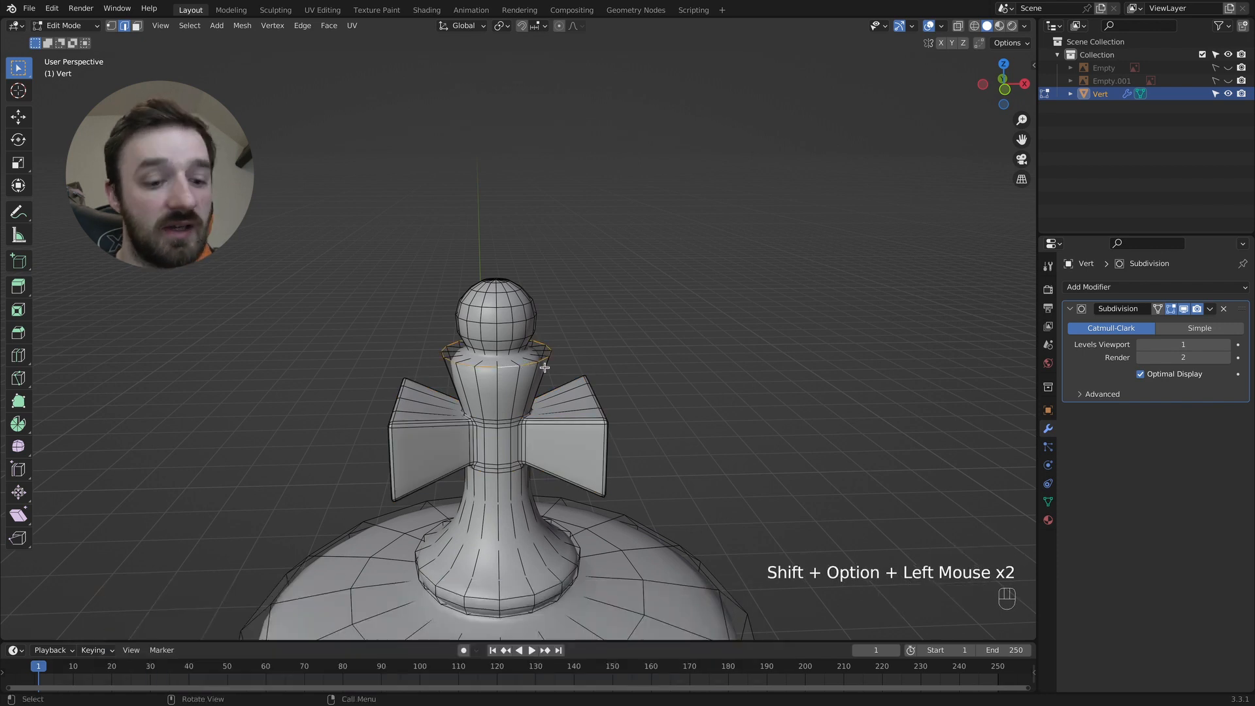
{"action": "key", "text": "ctrl+b"}
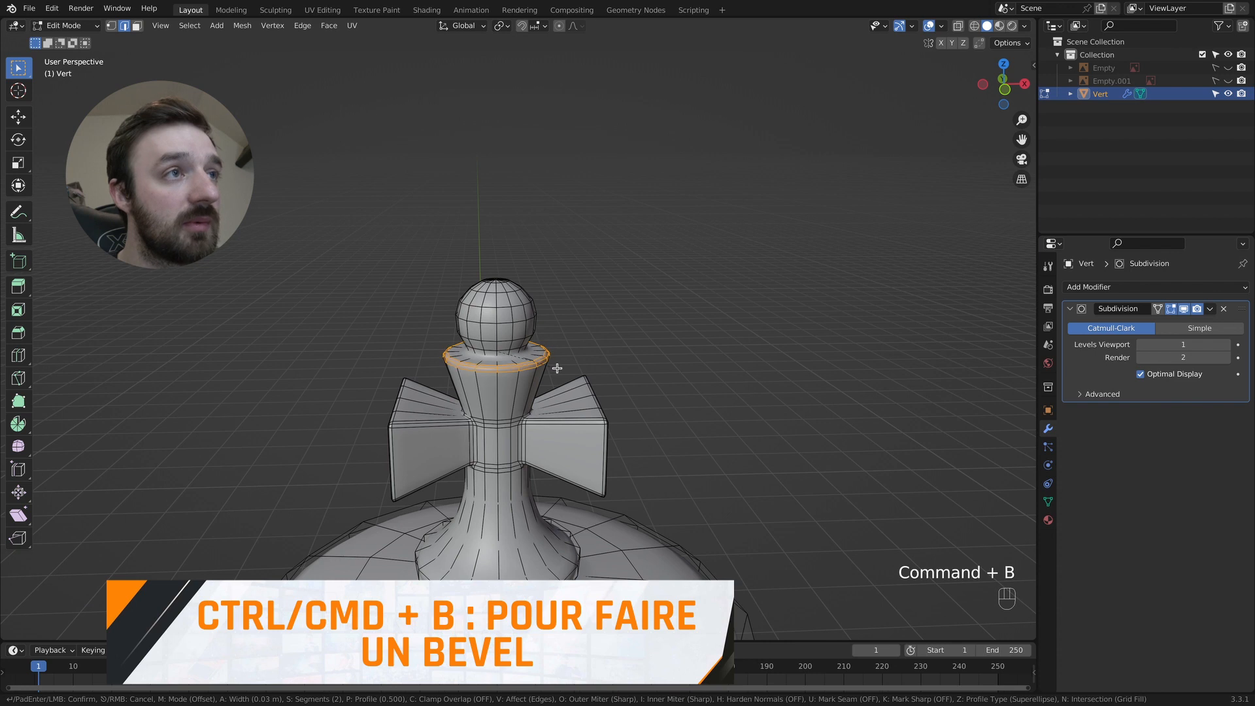
{"action": "left_click", "coordinate": [556, 369]}
{"action": "key", "text": "Tab"}
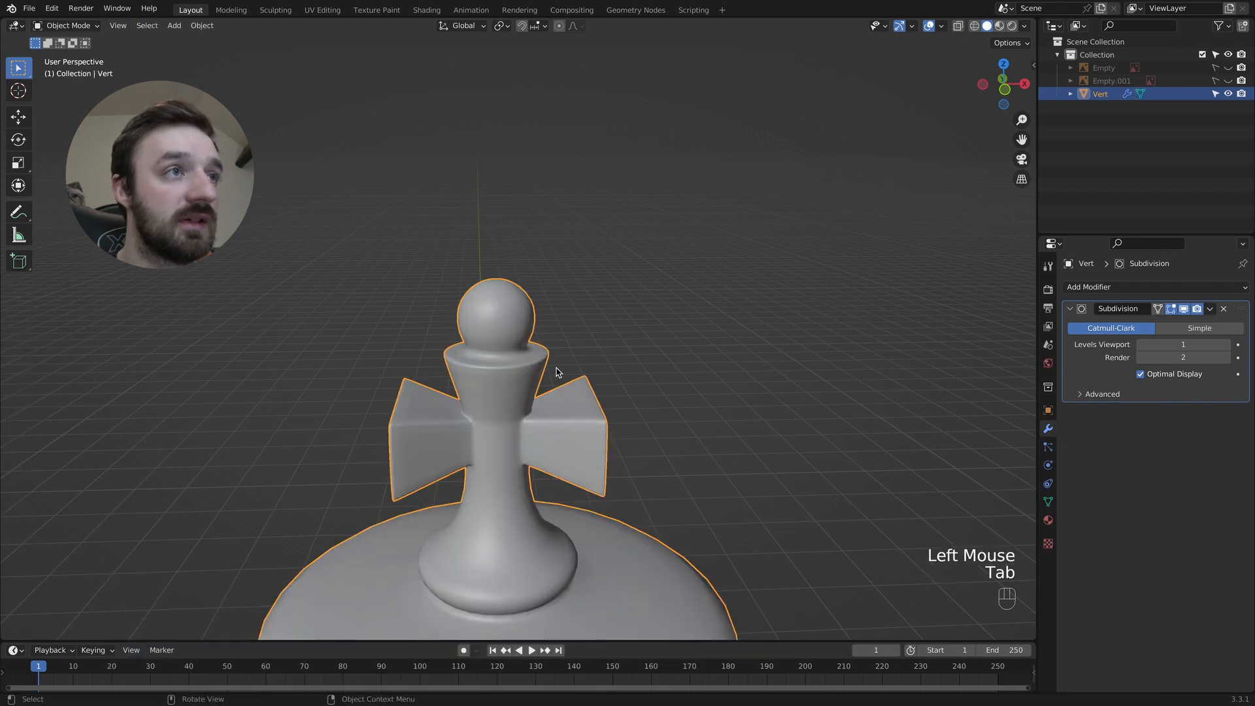
{"action": "scroll", "coordinate": [554, 373], "scroll_direction": "down", "scroll_amount": 4, "text": "super"}
{"action": "scroll", "coordinate": [554, 373], "scroll_direction": "down", "scroll_amount": 4}
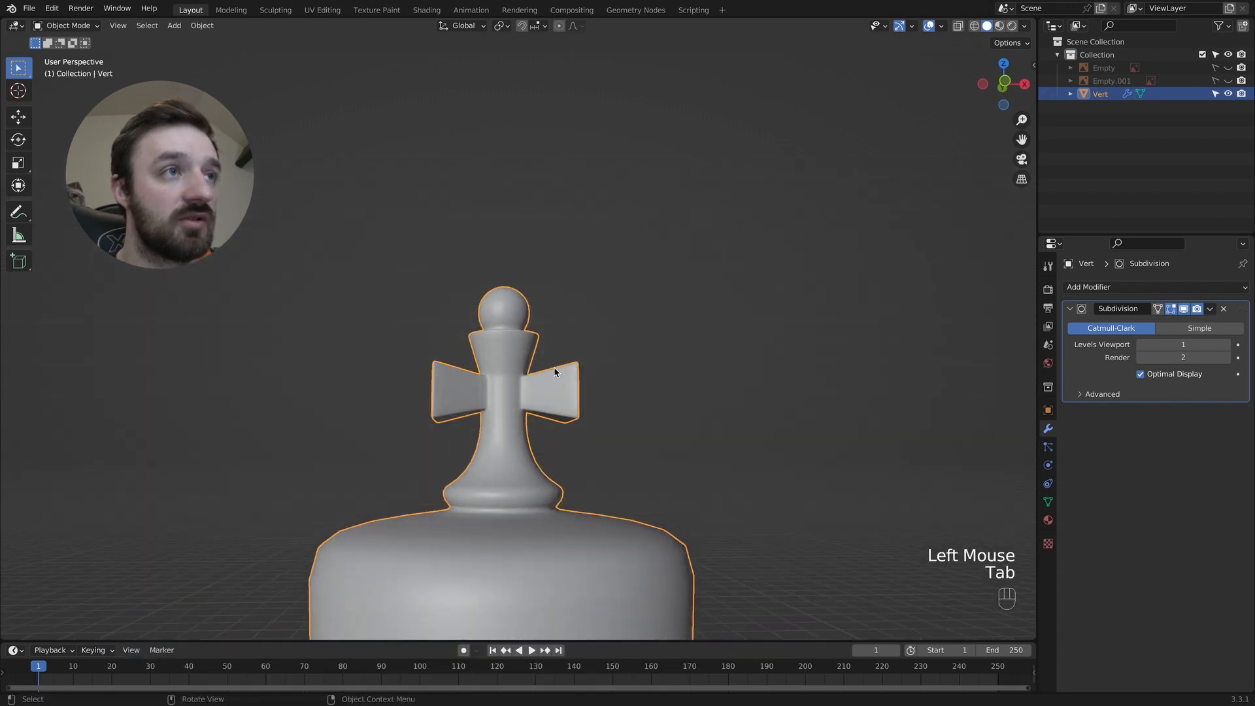
{"action": "scroll", "coordinate": [554, 373], "scroll_direction": "down", "scroll_amount": 3, "text": "shift"}
{"action": "scroll", "coordinate": [554, 372], "scroll_direction": "down", "scroll_amount": 8, "text": "super"}
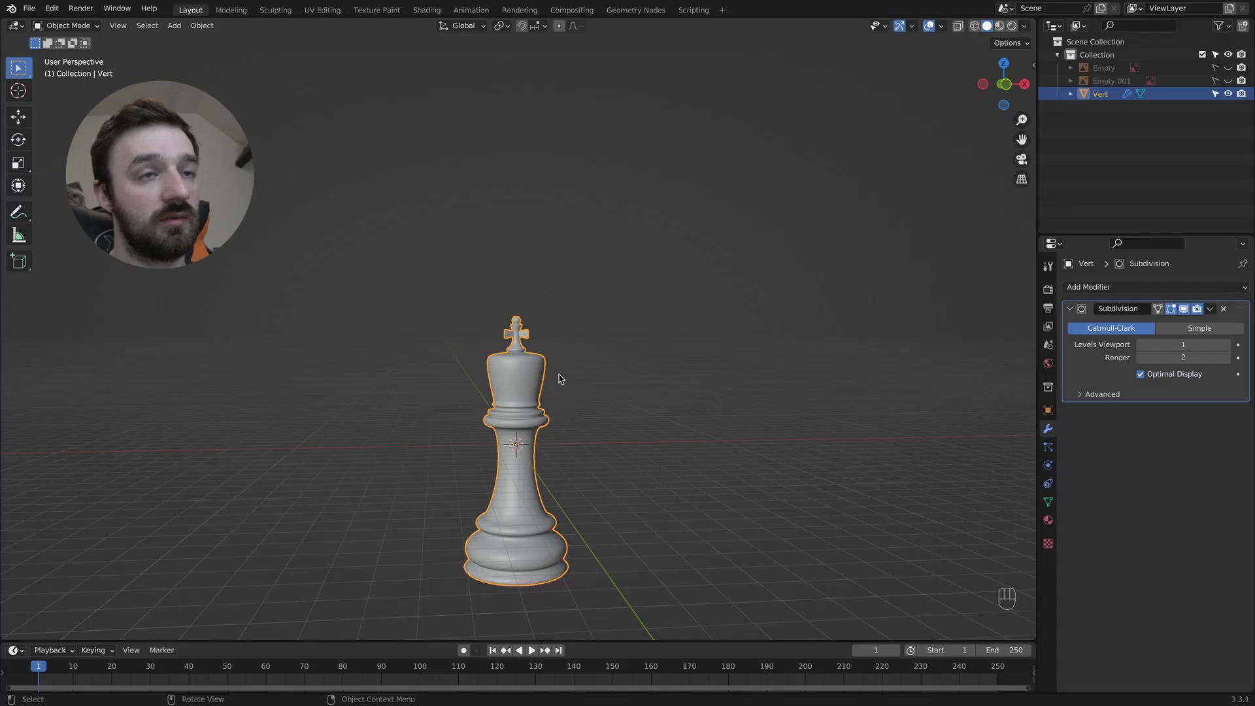
Open the recent file pion.blend and copy the large black pawn together with the white pawn
{"action": "left_click", "coordinate": [29, 7]}
{"action": "mouse_move", "coordinate": [56, 52]}
{"action": "left_click", "coordinate": [193, 63]}
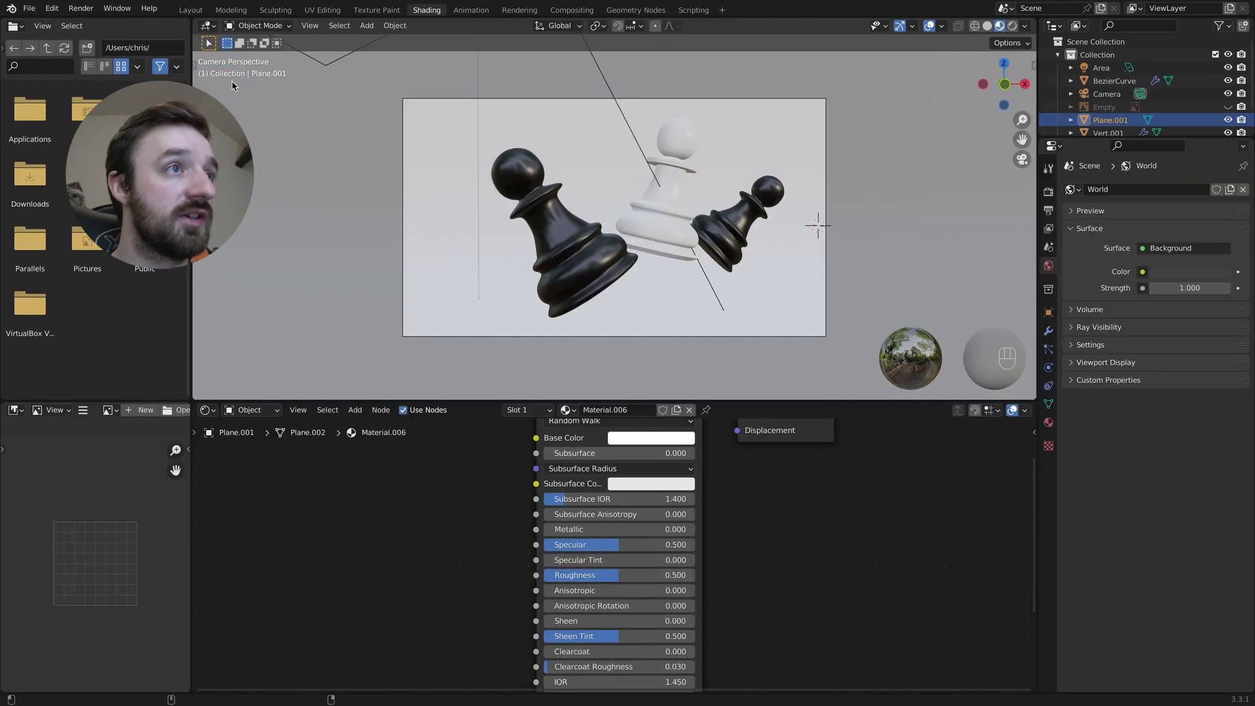
{"action": "left_click", "coordinate": [534, 259]}
{"action": "left_click", "coordinate": [680, 200], "text": "shift"}
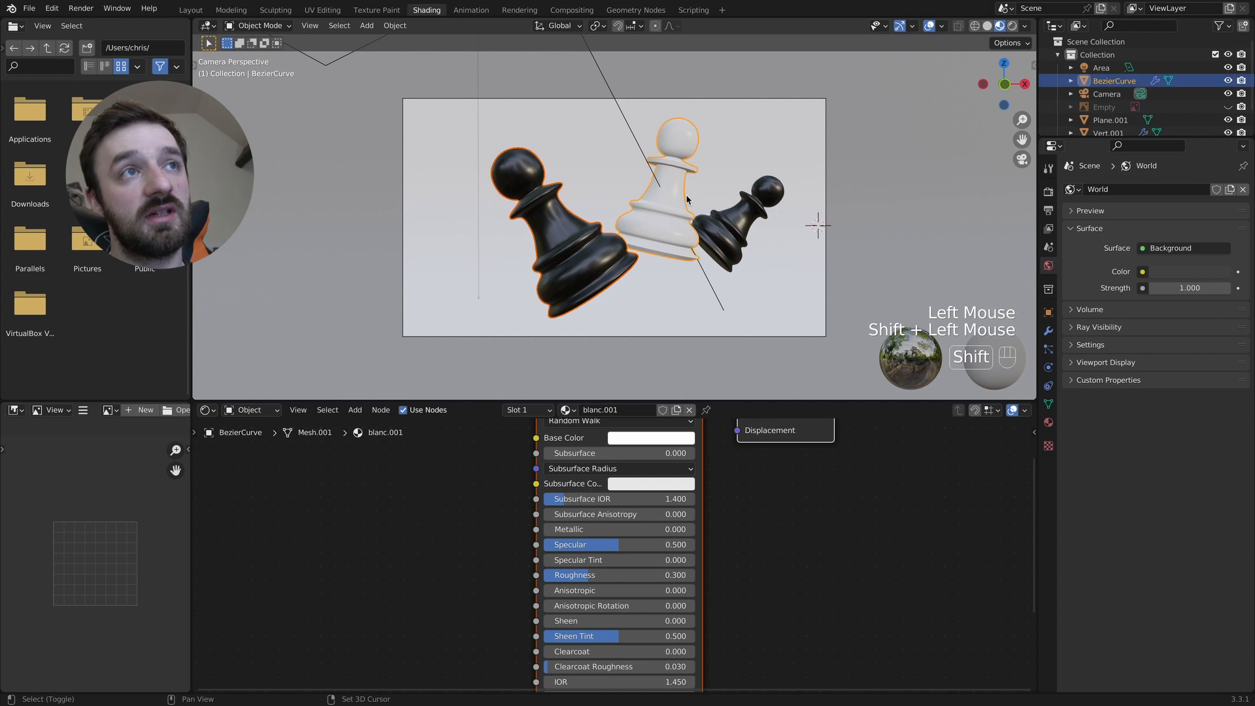
{"action": "key", "text": "super+c"}
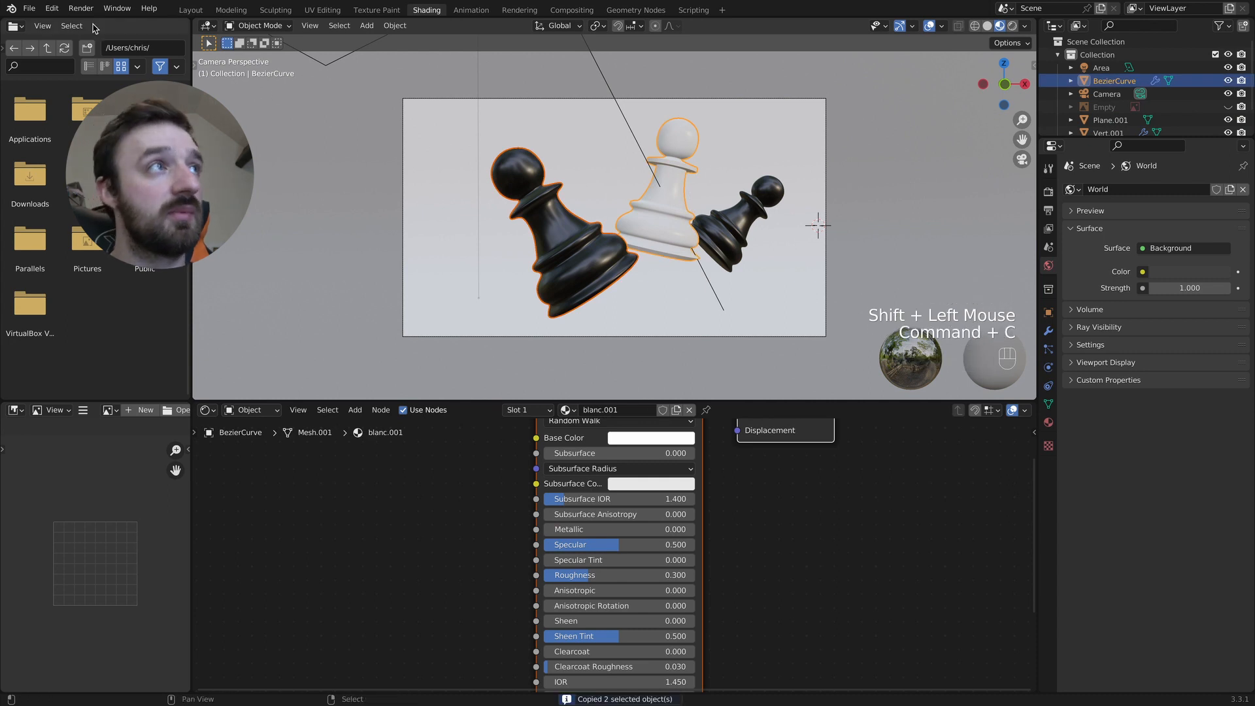
Reopen the recent file roi.blend containing the king
{"action": "left_click", "coordinate": [29, 9]}
{"action": "mouse_move", "coordinate": [52, 49]}
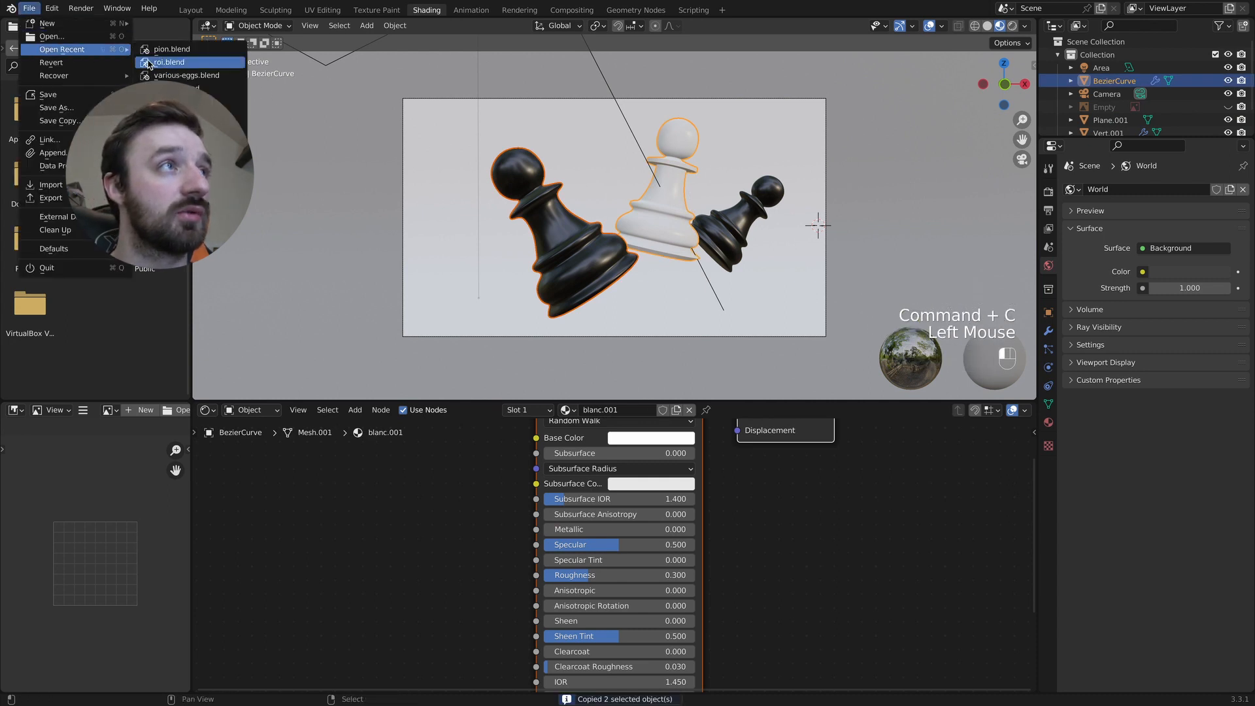
{"action": "left_click", "coordinate": [159, 64]}
{"action": "left_click", "coordinate": [561, 375]}
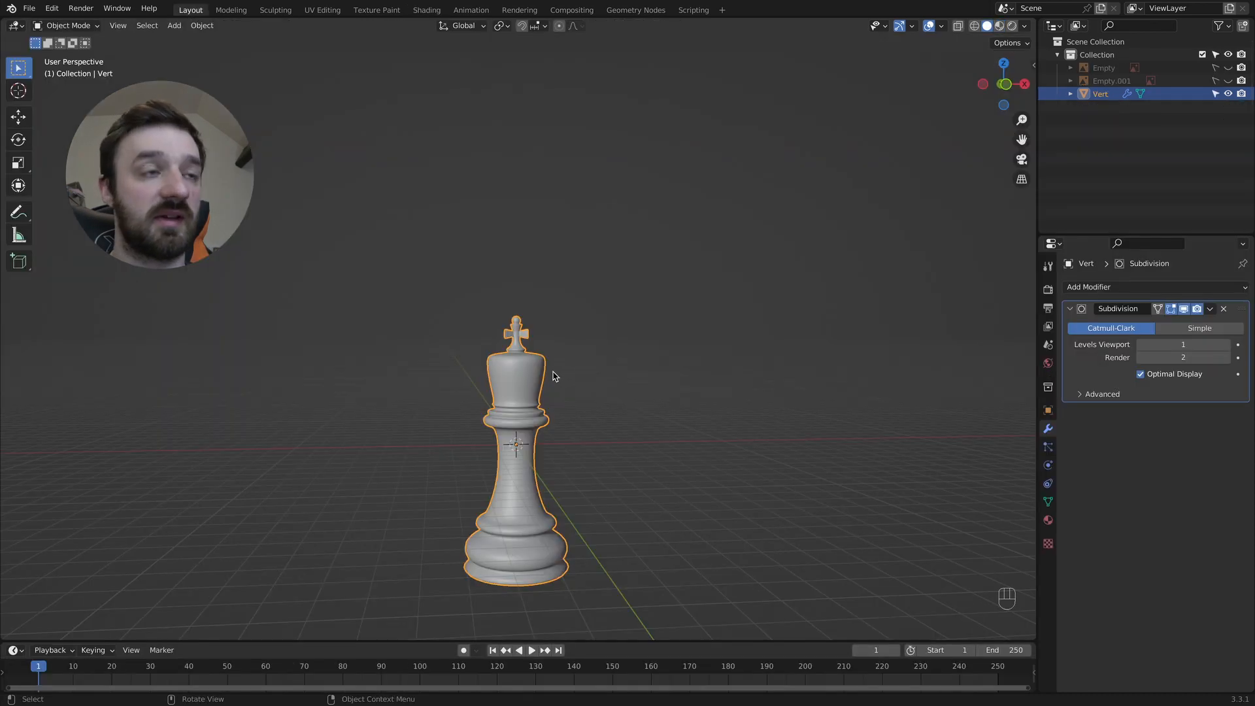
Paste the two copied pawns into the king scene and move them along the X axis, clear of the king
{"action": "key", "text": "super+v"}
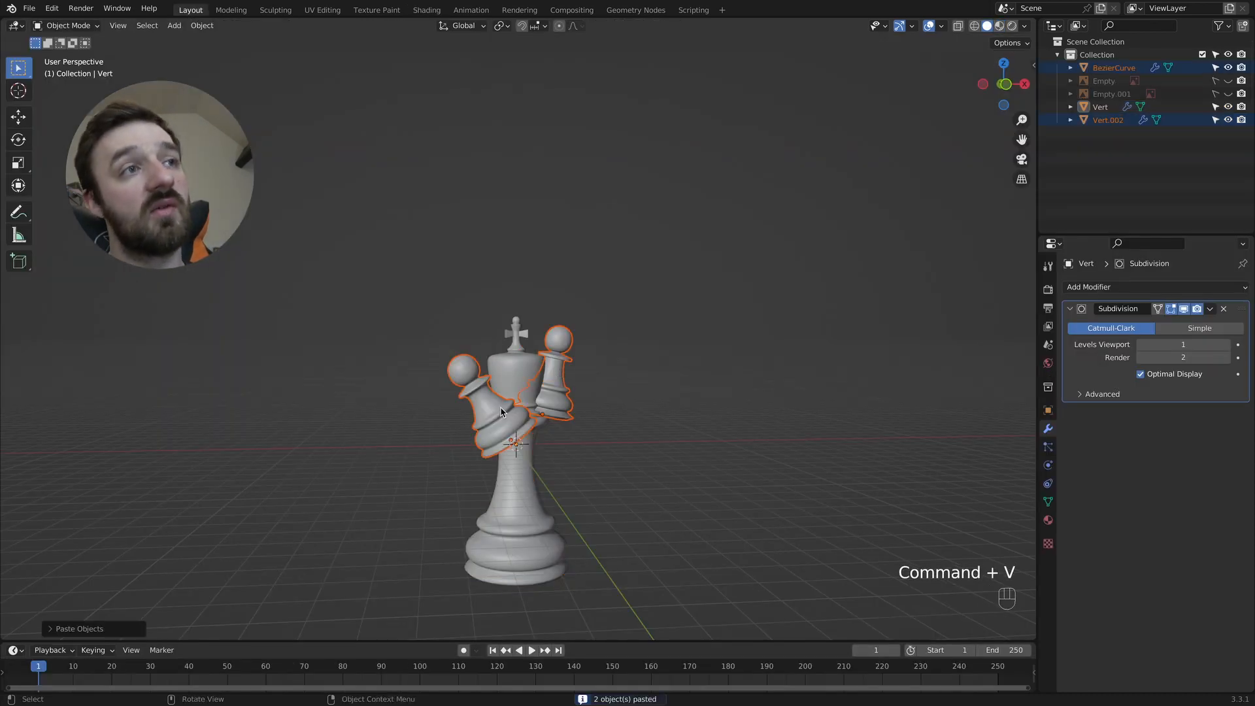
{"action": "key", "text": "g"}
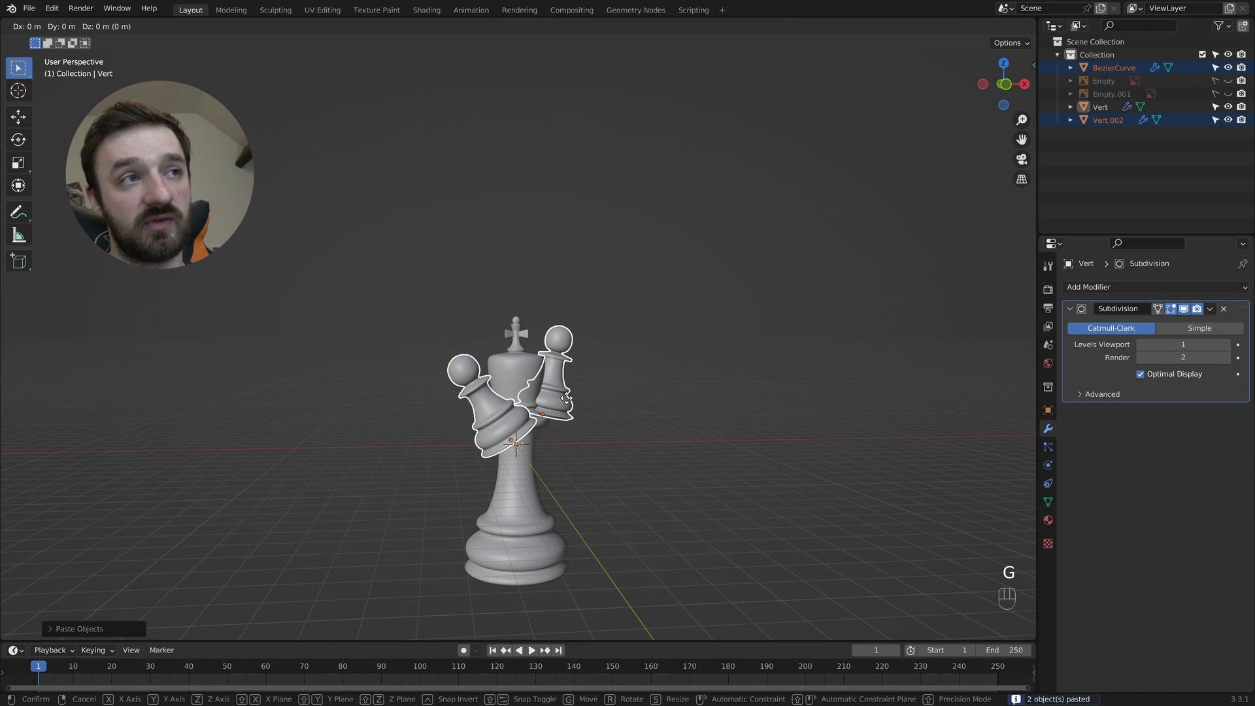
{"action": "key", "text": "x"}
{"action": "left_click", "coordinate": [641, 358]}
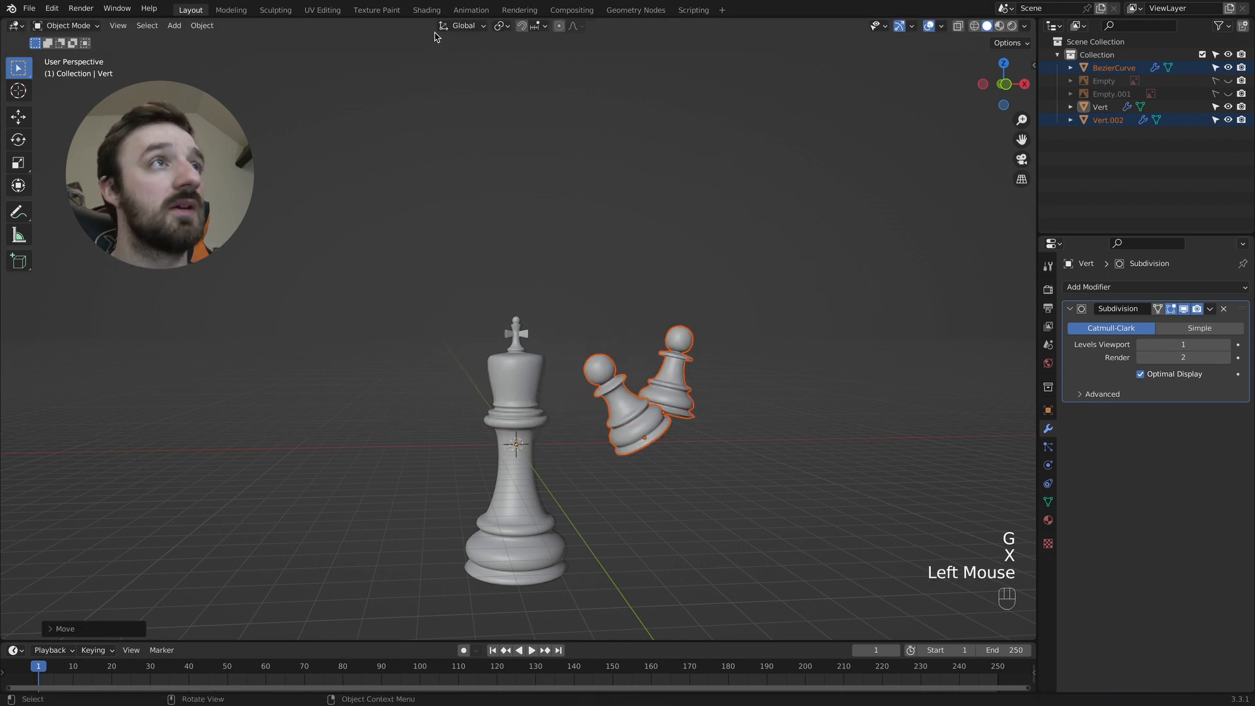
In the Shading workspace, check the list of imported materials and delete the two pasted pawns
{"action": "left_click", "coordinate": [427, 11]}
{"action": "middle_click_drag", "start_coordinate": [596, 265], "coordinate": [693, 265]}
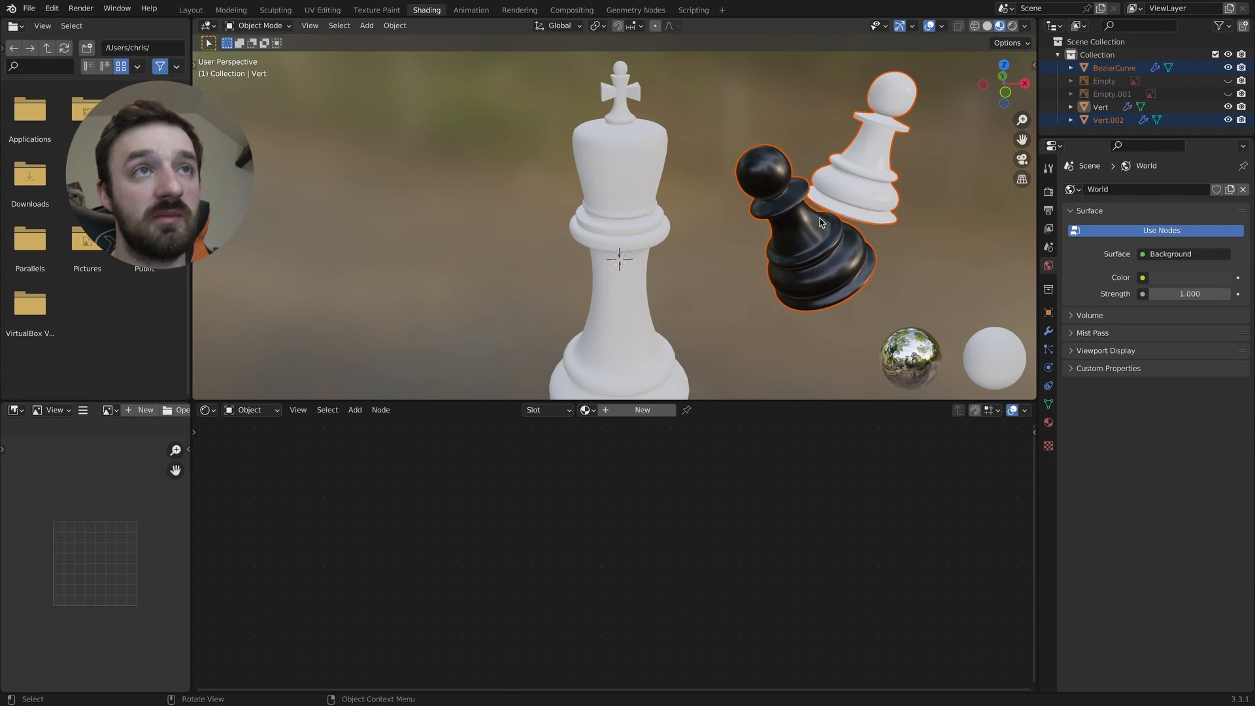
{"action": "left_click", "coordinate": [587, 410]}
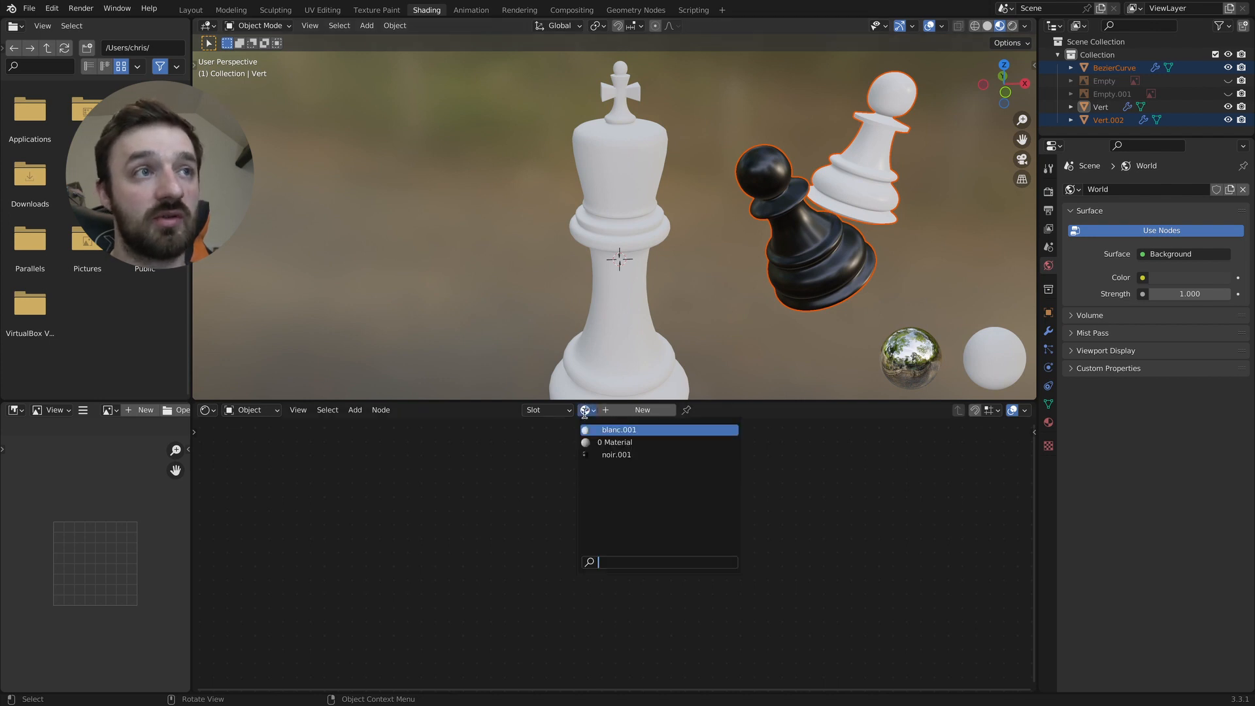
{"action": "key", "text": "x"}
{"action": "left_click", "coordinate": [850, 195]}
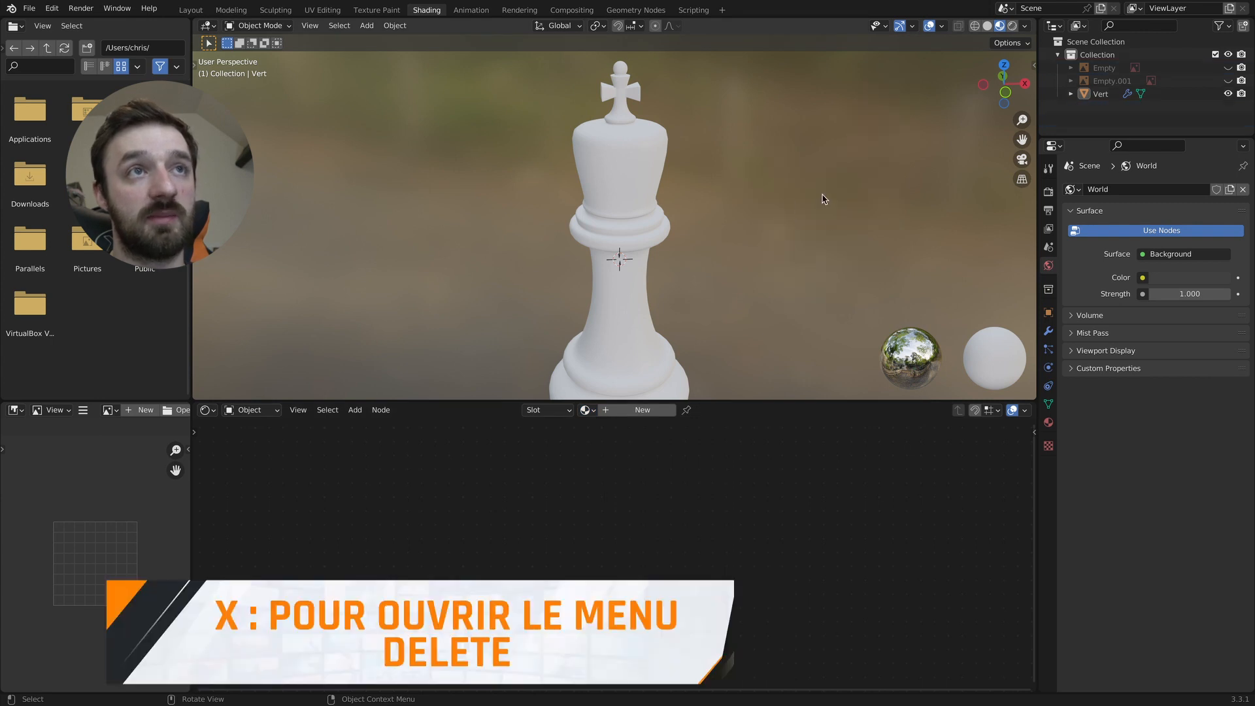
Duplicate the king and place the copy beside the original along the X axis
{"action": "left_click", "coordinate": [638, 191]}
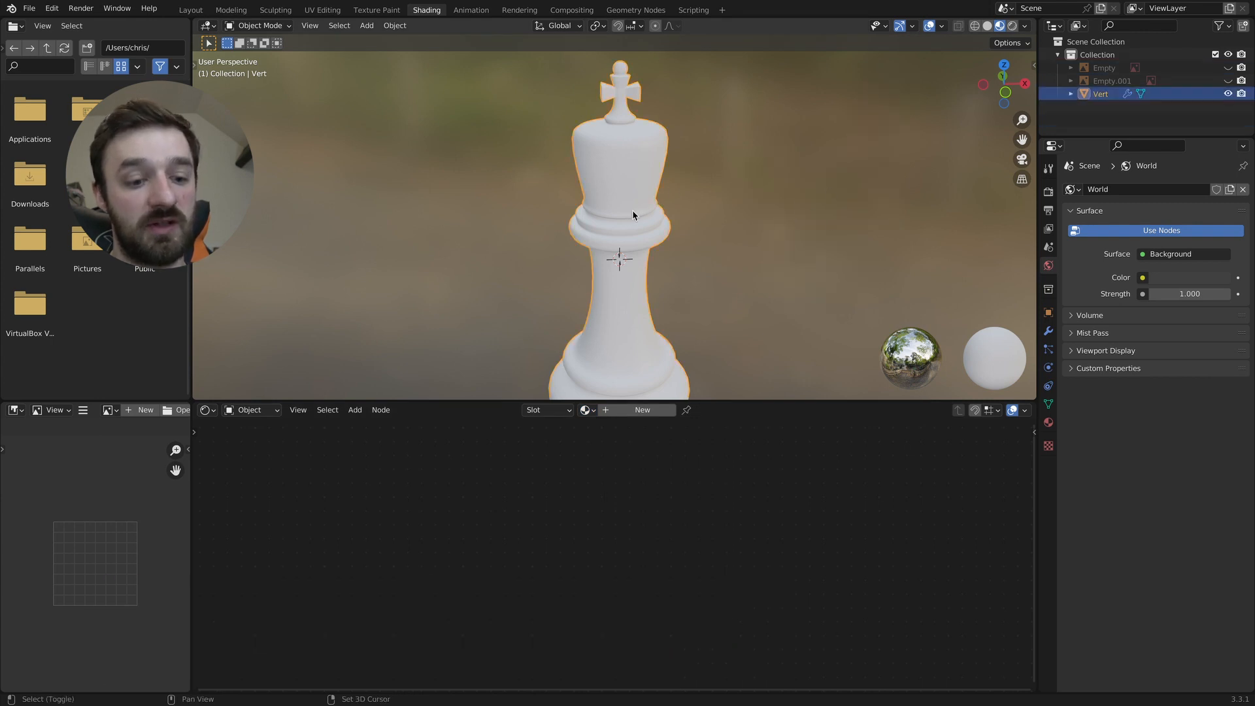
{"action": "key", "text": "shift+d"}
{"action": "key", "text": "x"}
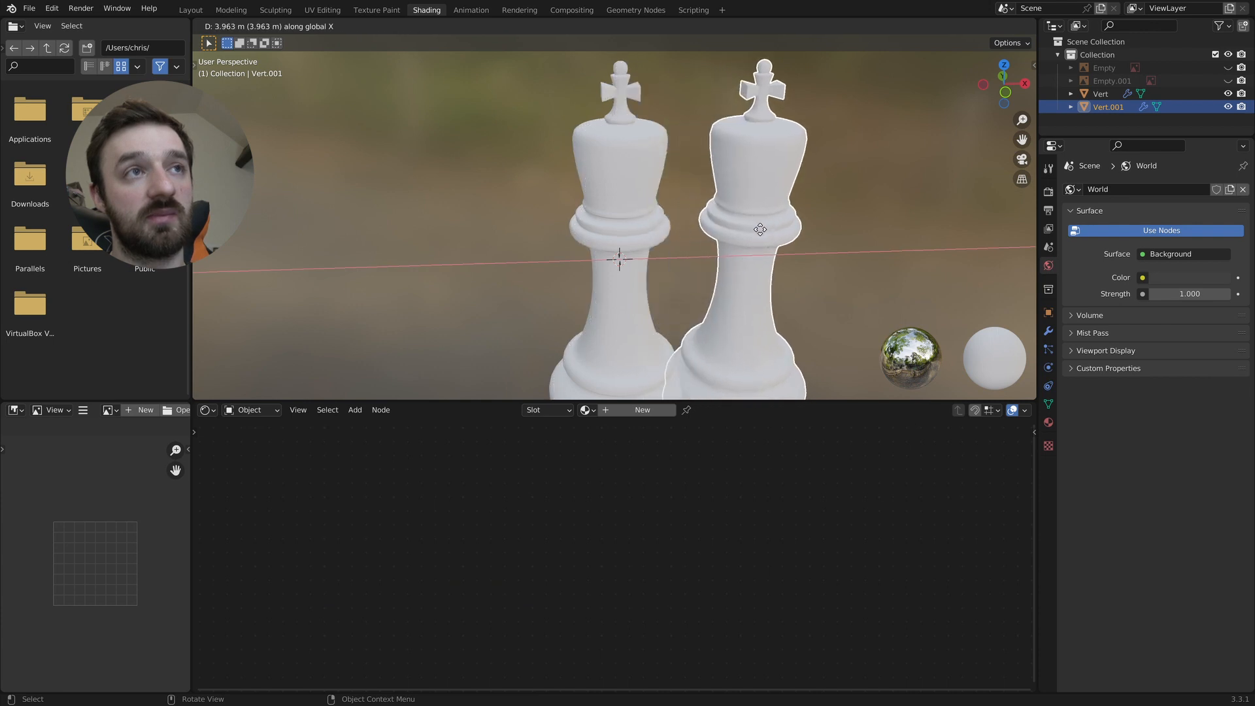
{"action": "left_click", "coordinate": [838, 230]}
Assign the existing material named Material to the original king
{"action": "left_click", "coordinate": [614, 221]}
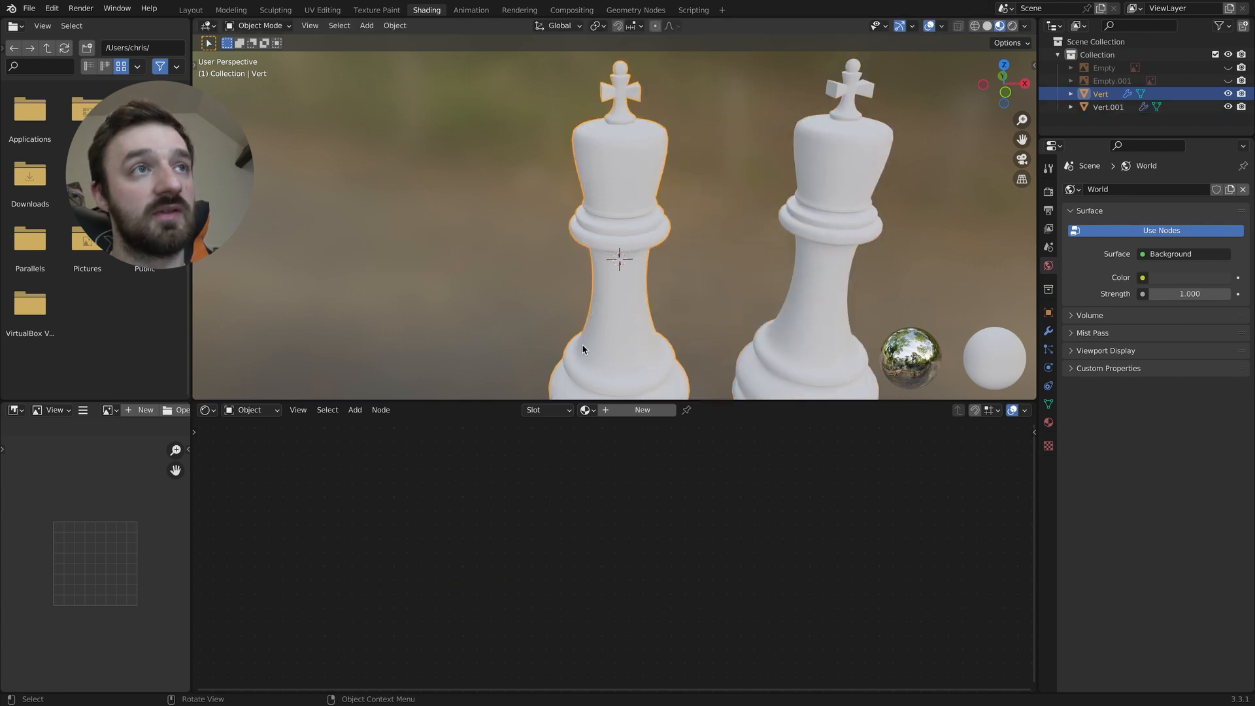
{"action": "left_click", "coordinate": [586, 409]}
{"action": "left_click", "coordinate": [604, 439]}
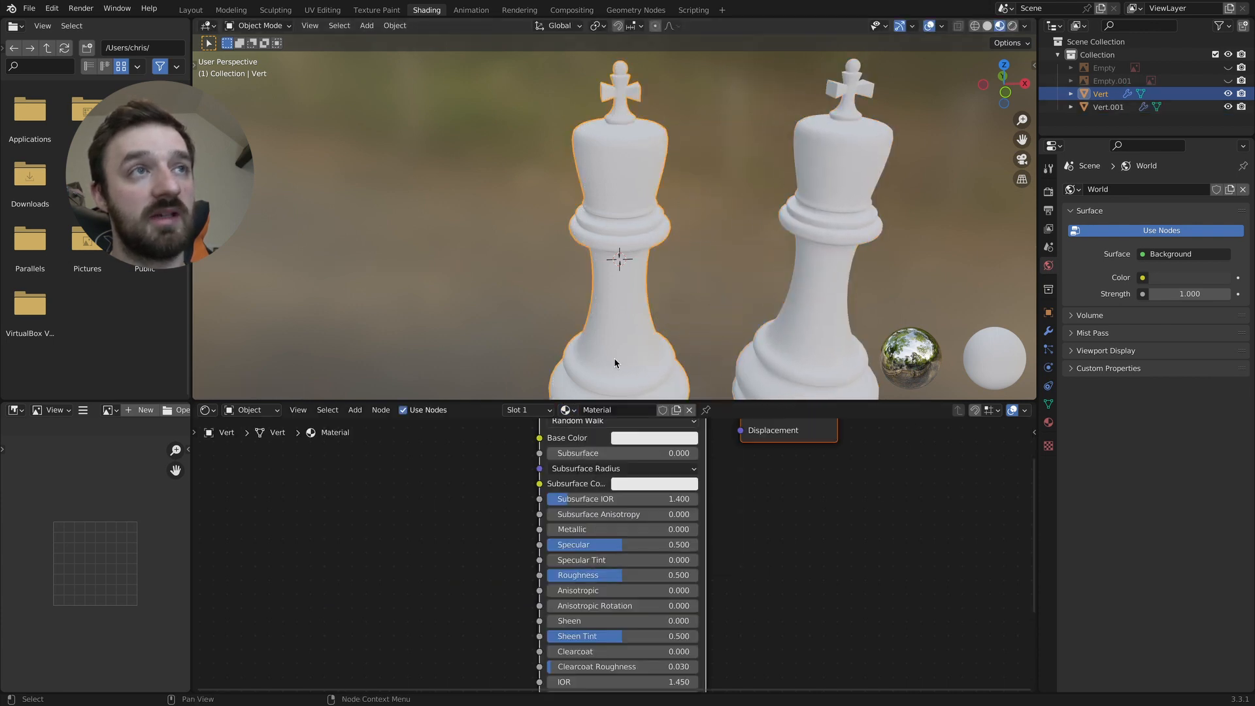
Assign the noir.001 material to the duplicated king and view both kings together
{"action": "left_click", "coordinate": [819, 238]}
{"action": "left_click", "coordinate": [586, 410]}
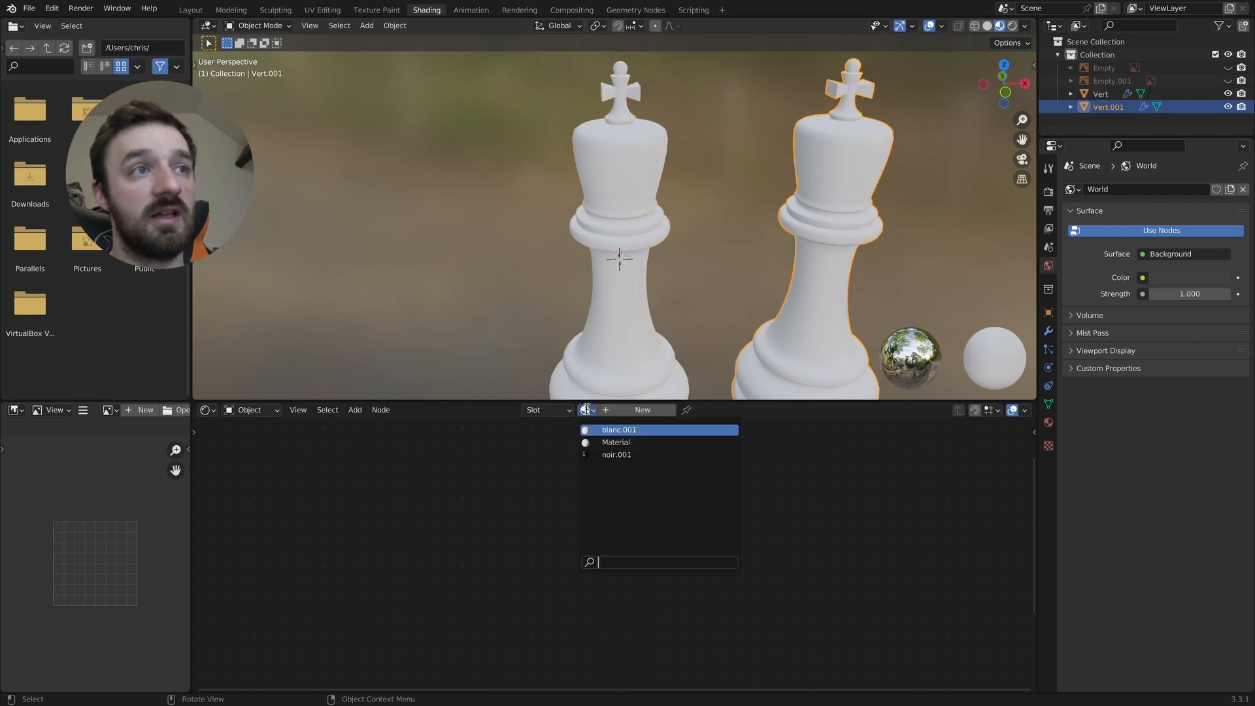
{"action": "left_click", "coordinate": [616, 454]}
{"action": "scroll", "coordinate": [714, 292], "scroll_direction": "down", "scroll_amount": 3}
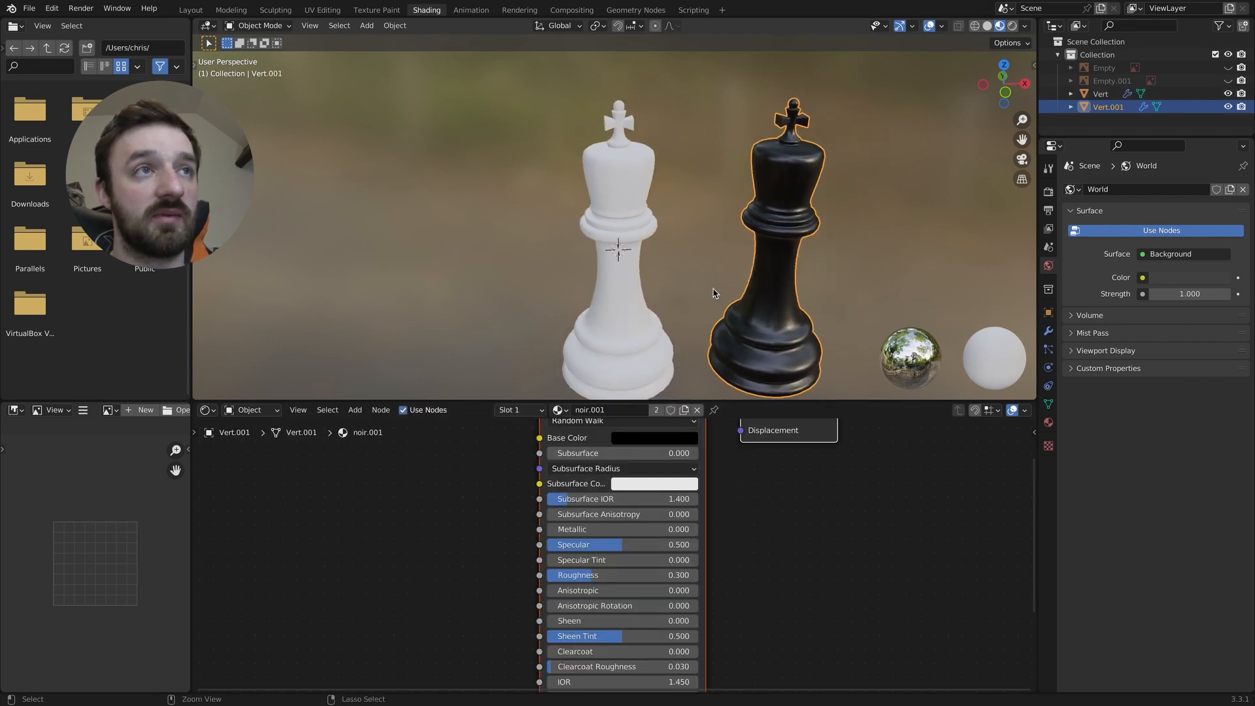
{"action": "scroll", "coordinate": [713, 289], "scroll_direction": "down", "scroll_amount": 2}
{"action": "middle_click_drag", "start_coordinate": [798, 287], "coordinate": [705, 286], "text": "shift"}
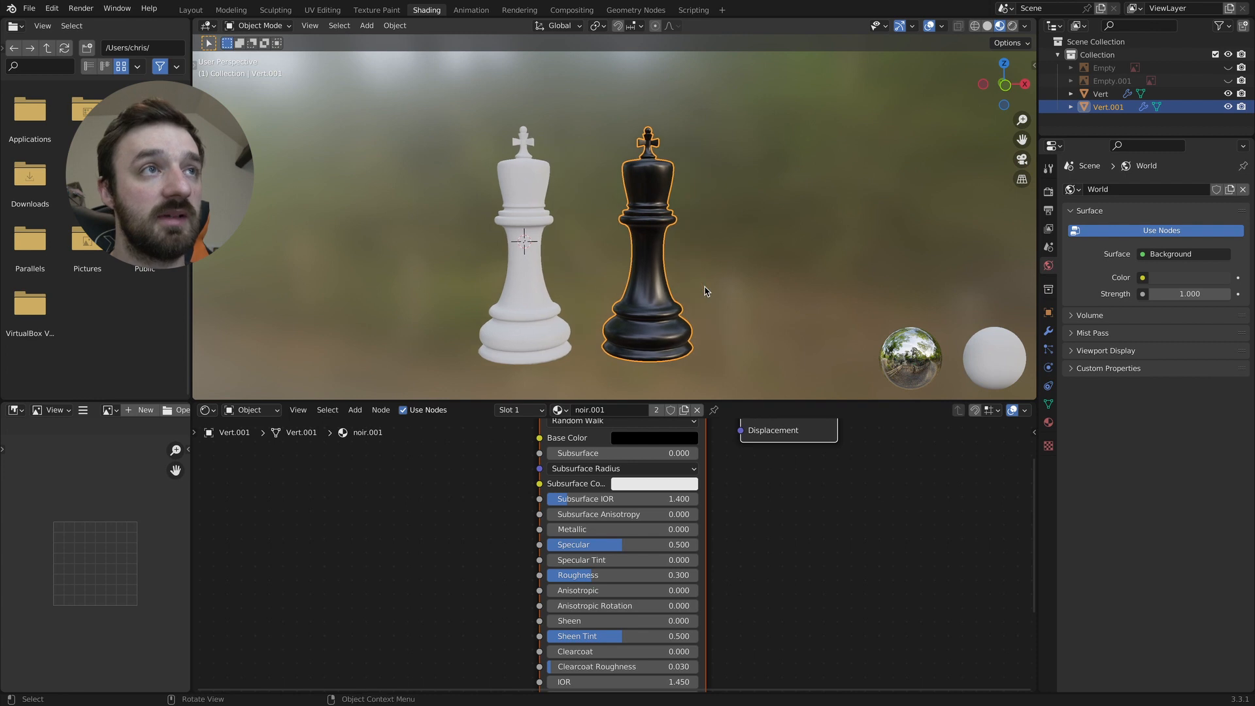